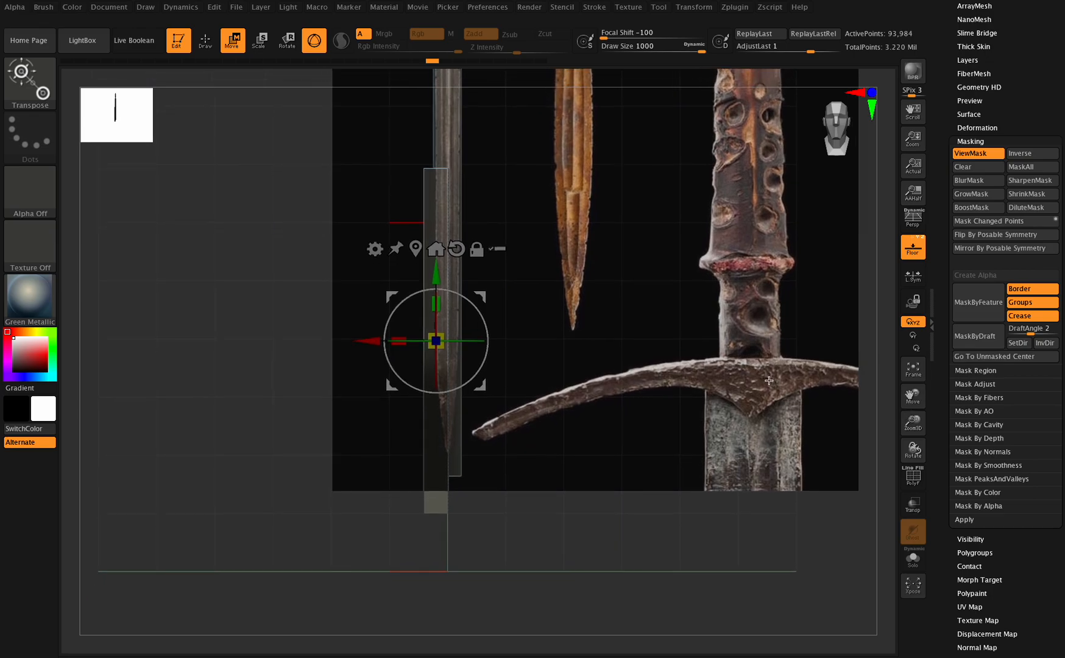
Step: Move the unmasked upper part of the cube outward from the blade and upward so it bends along the sword tip
left_click_drag(369, 341, 359, 340)
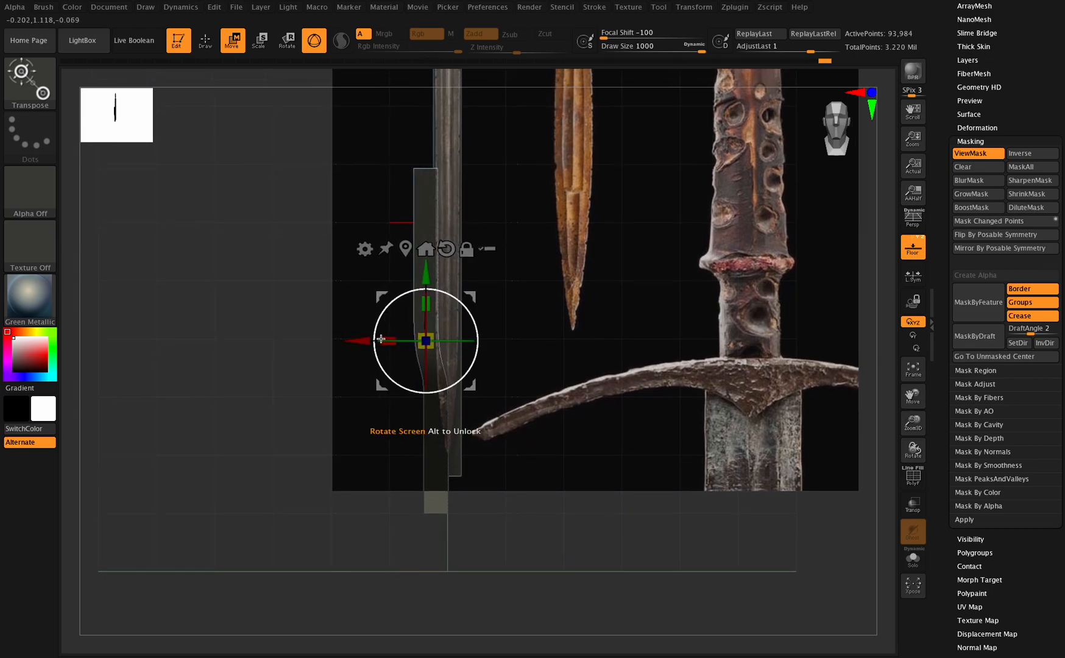
key("ctrl+z")
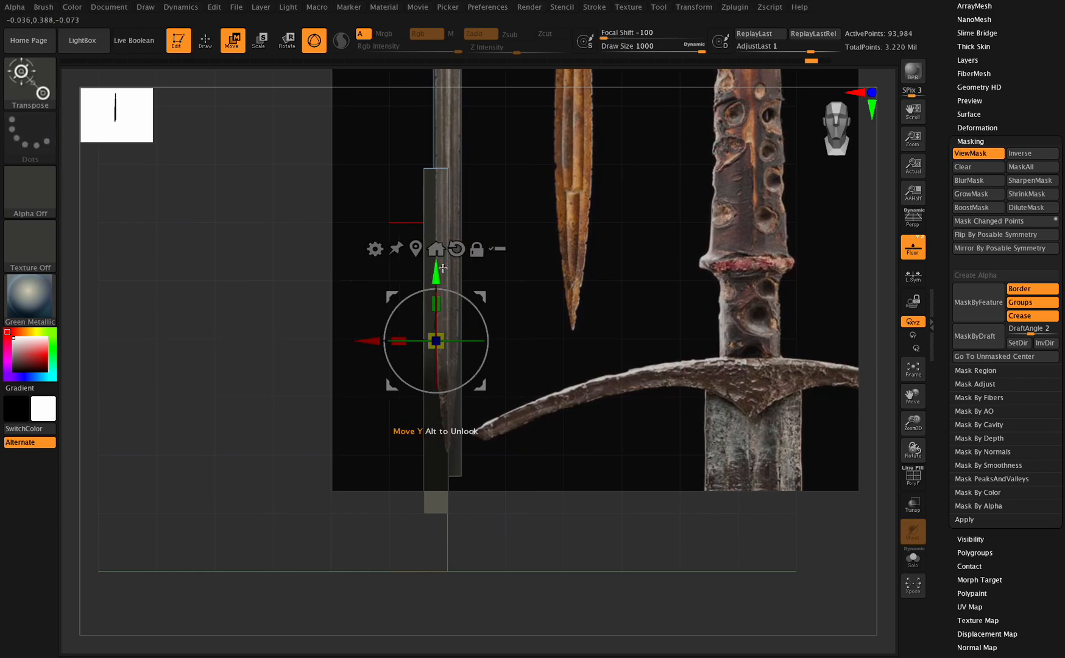
key("ctrl+shift+z")
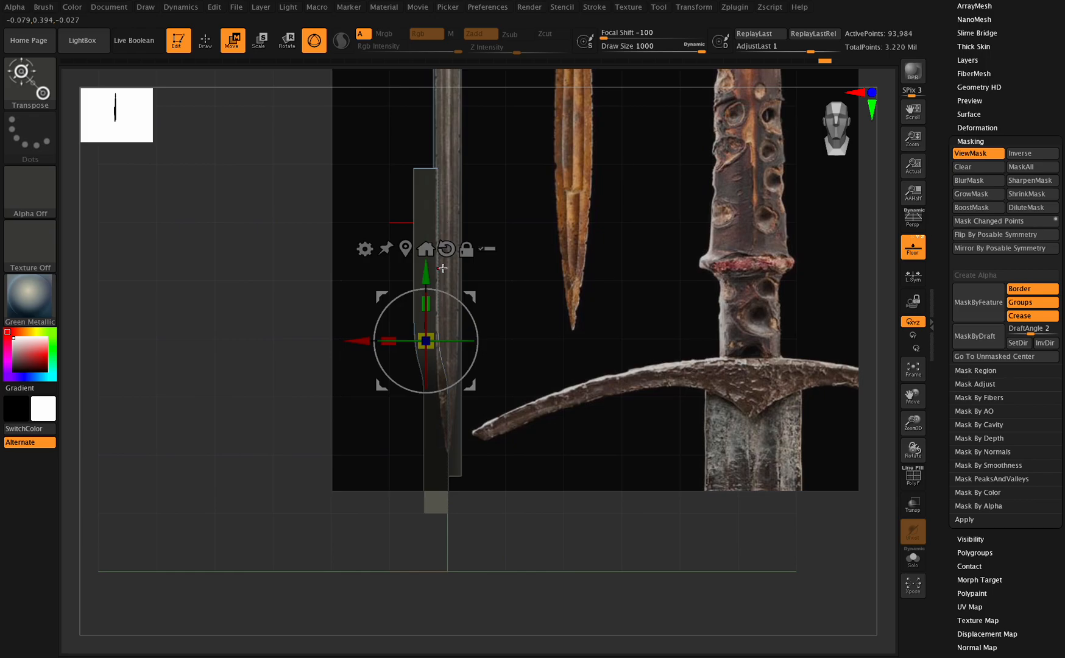
left_click(232, 7)
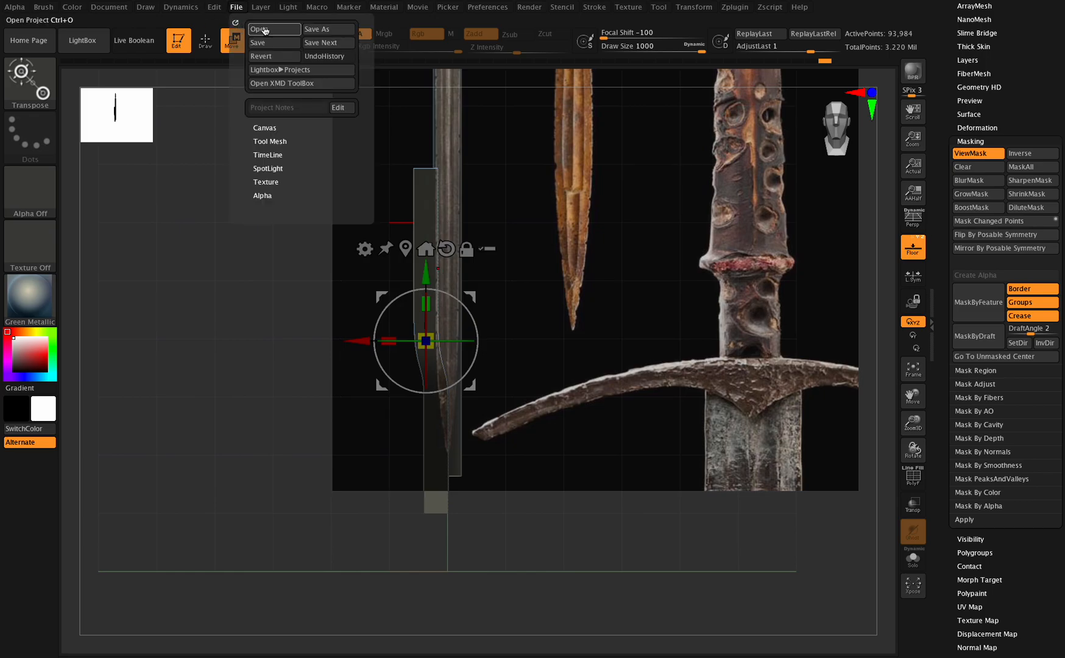
left_click(208, 7)
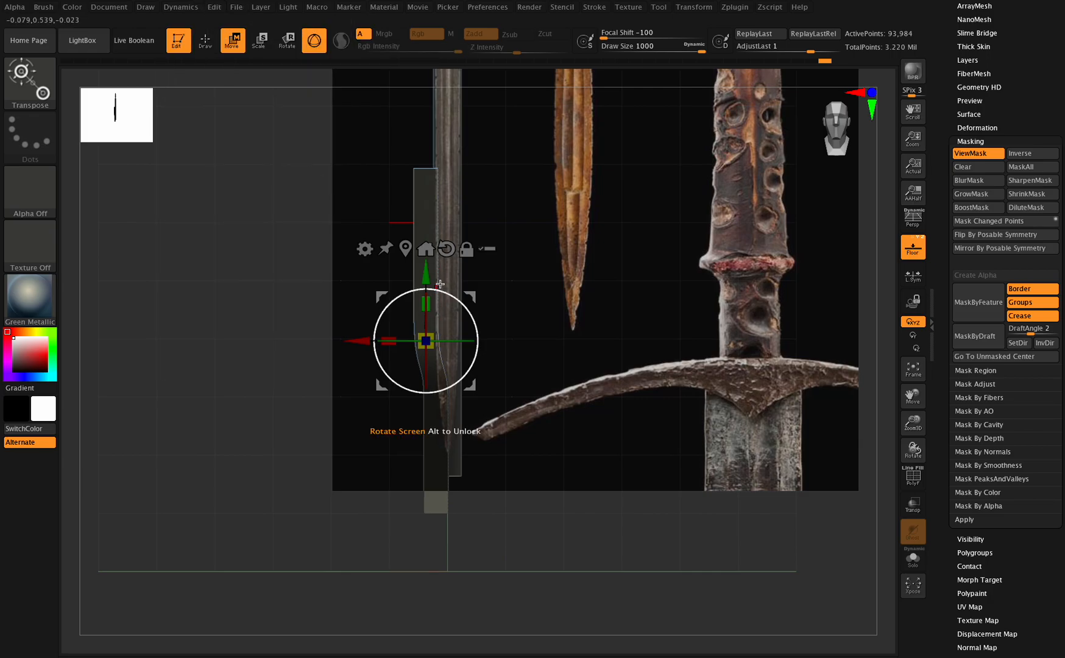
left_click_drag(433, 277, 434, 248)
left_click_drag(363, 309, 359, 310)
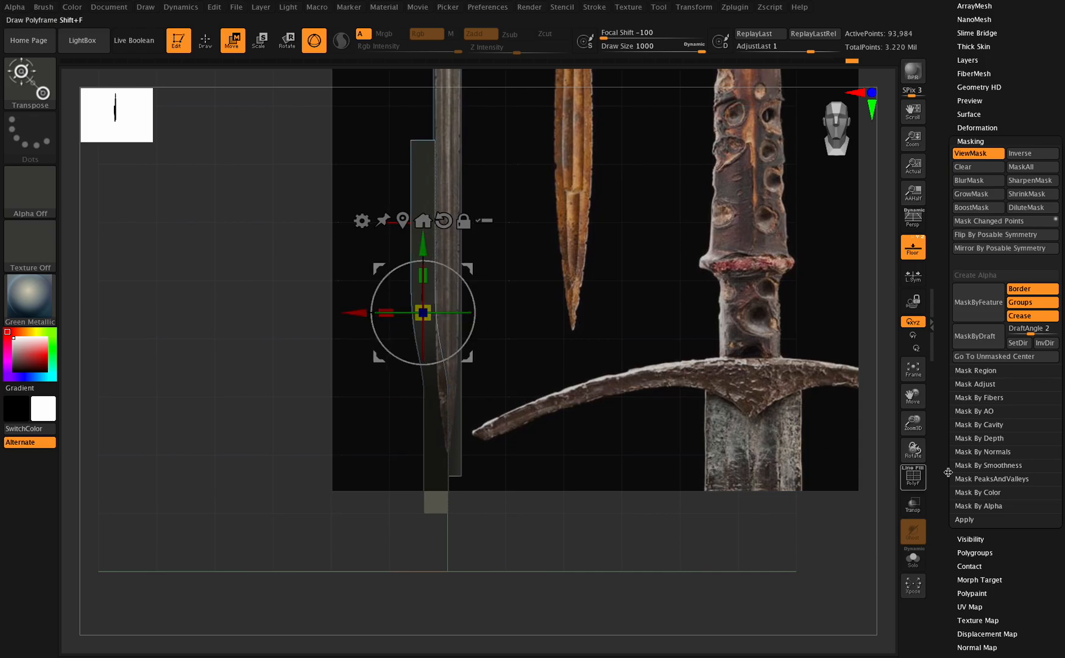
left_click_drag(912, 425, 924, 449)
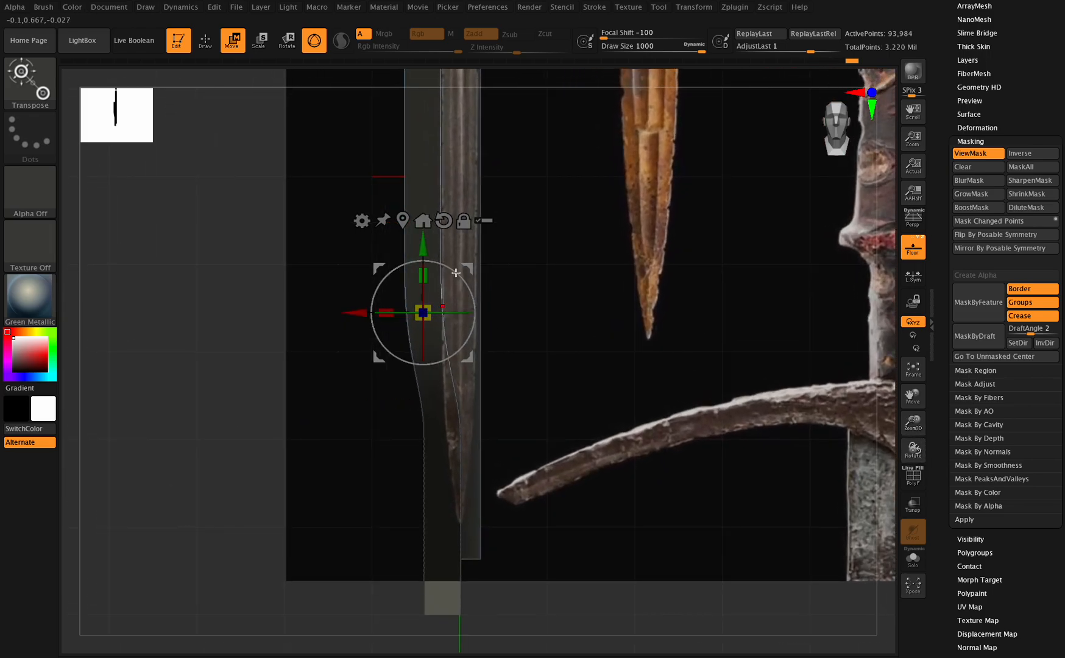
mouse_move(427, 251)
left_mouse_down()
mouse_move(436, 232)
mouse_move(422, 232)
left_mouse_up()
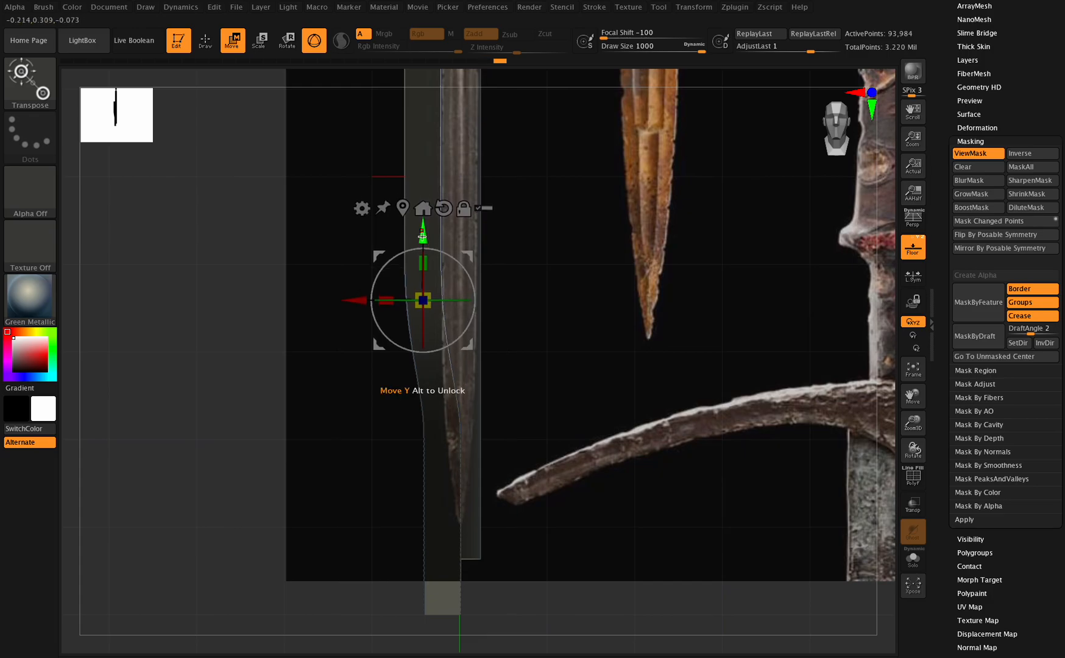
Step: Clear the mask, then lower the whole cube, narrow it slightly along X and align its bend with the reference tip
key("ctrl")
left_click_drag(566, 284, 574, 297, "ctrl")
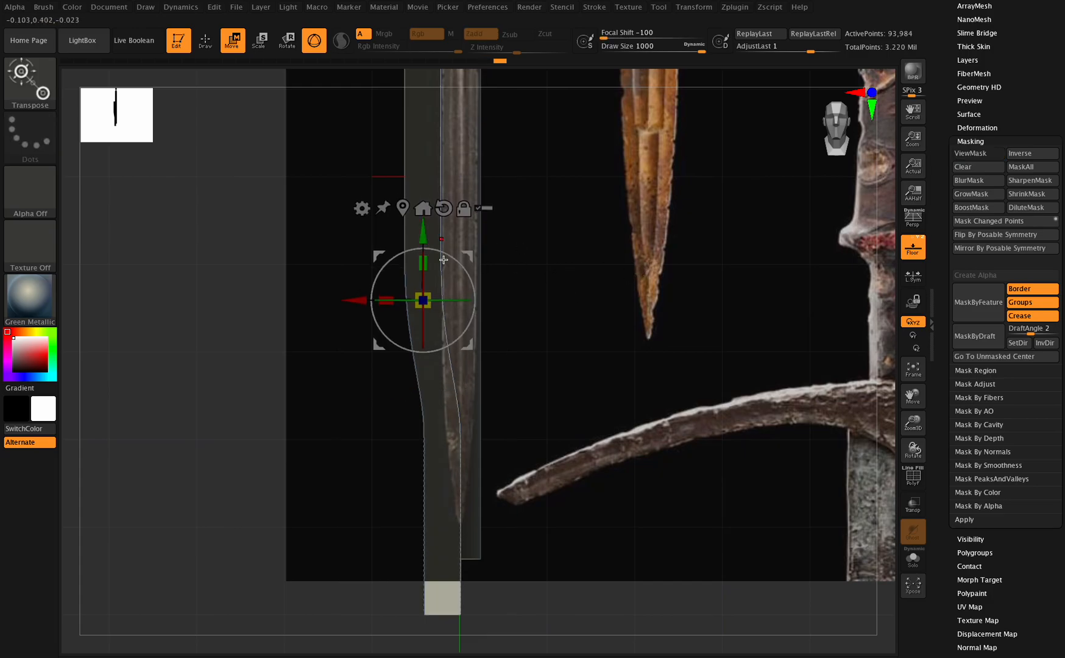
left_click_drag(422, 241, 413, 360)
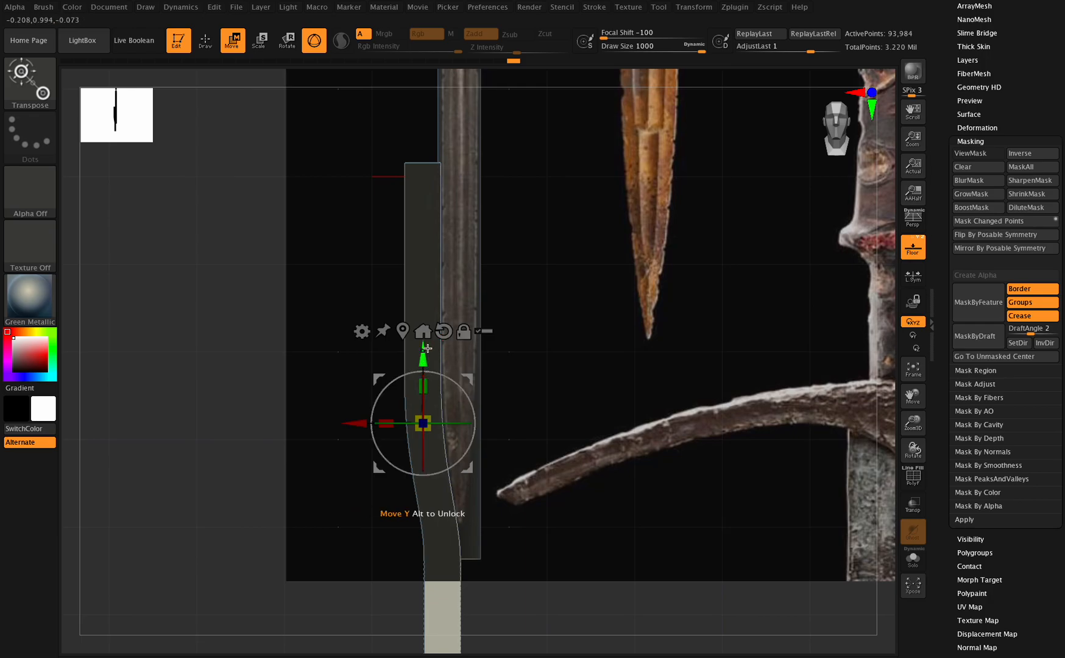
mouse_move(423, 363)
left_mouse_down()
mouse_move(431, 372)
mouse_move(424, 354)
left_mouse_up()
mouse_move(391, 414)
left_mouse_down()
mouse_move(358, 424)
mouse_move(429, 411)
mouse_move(389, 418)
left_mouse_up()
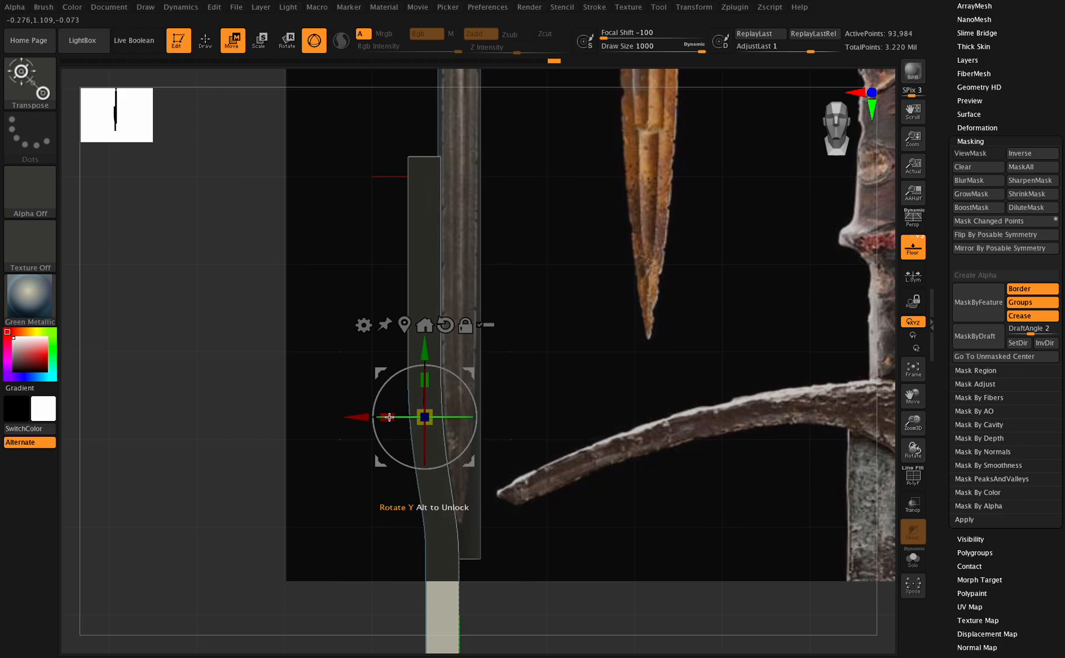
left_click_drag(393, 416, 358, 416)
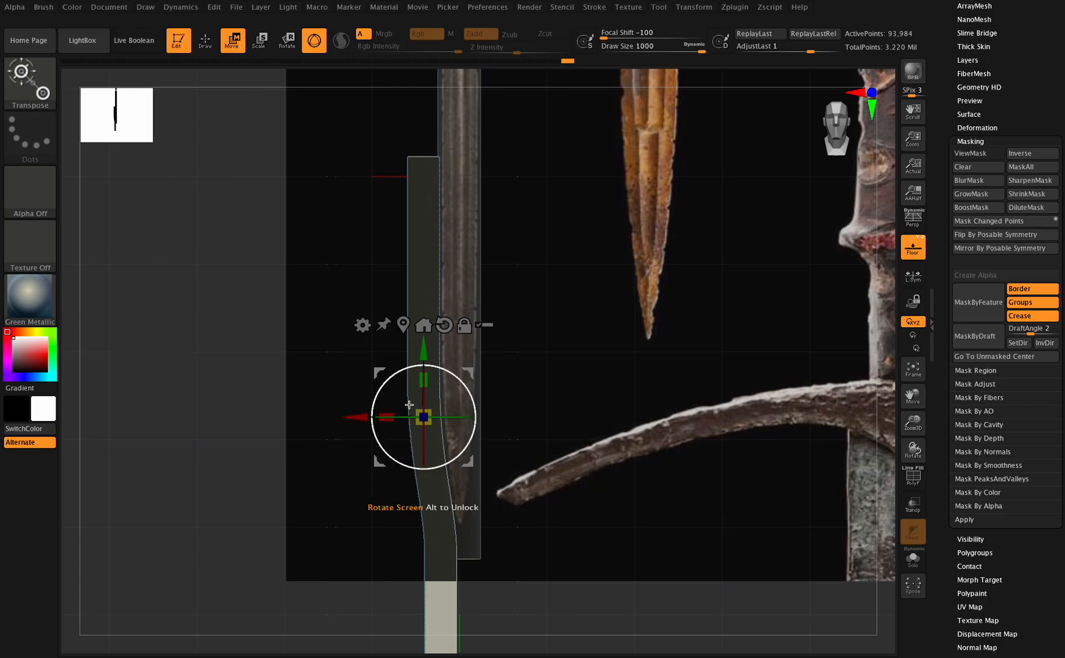
Step: Select the blade cylinder and narrow it slightly along X to match the width of the reference blade
left_click_drag(912, 396, 927, 544)
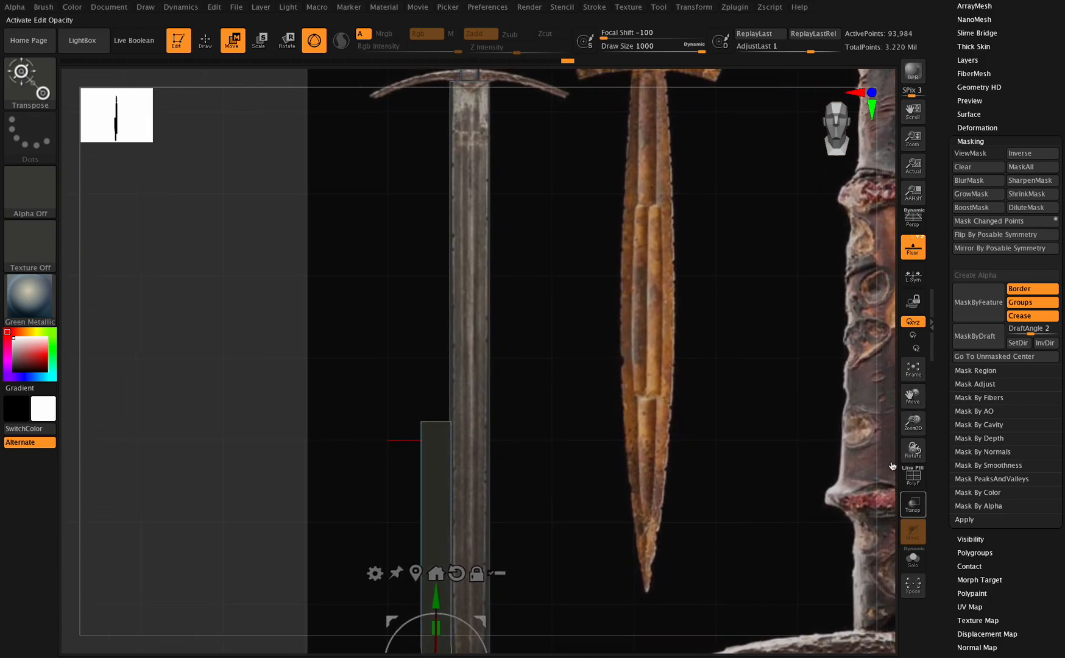
left_click(477, 353, "alt")
left_click(238, 456)
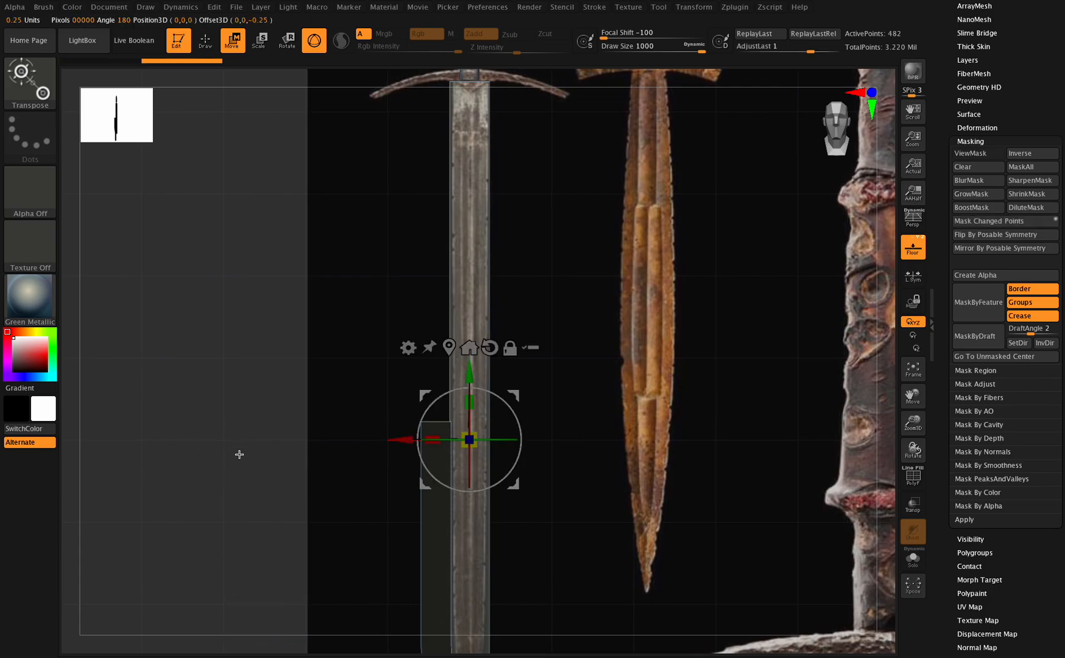
left_click_drag(434, 437, 441, 436)
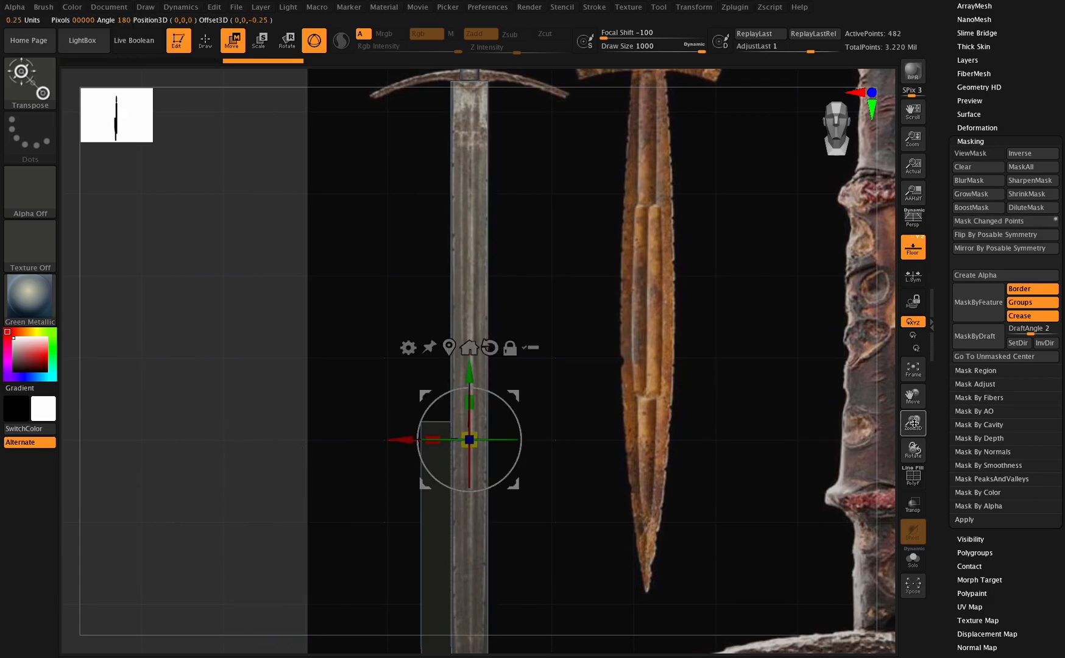
left_click_drag(913, 422, 936, 484)
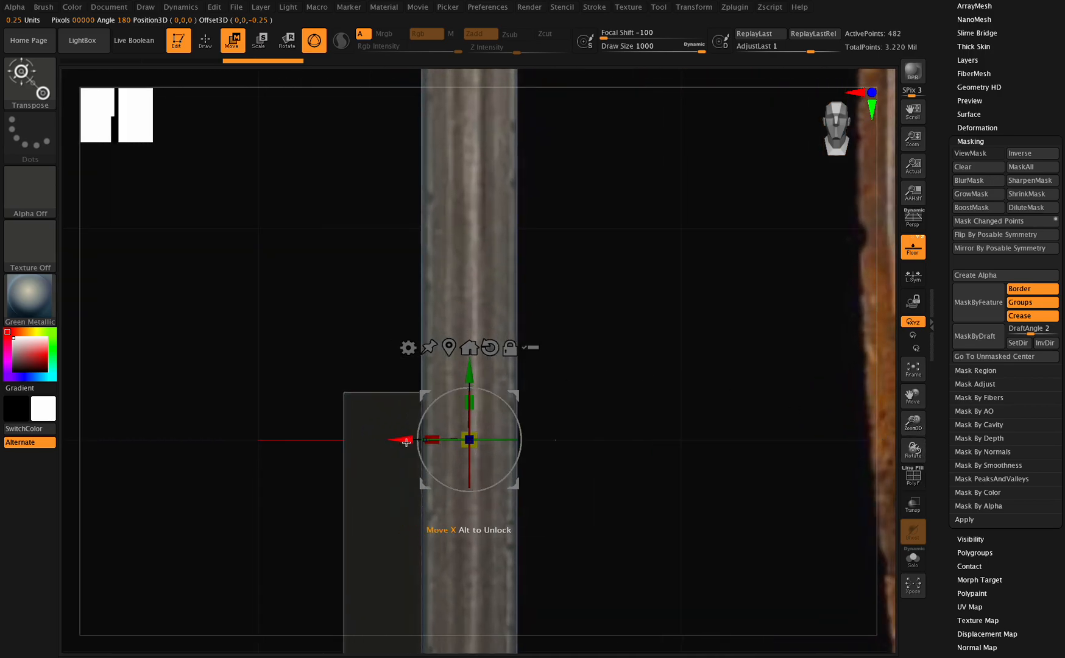
left_click_drag(440, 435, 440, 438)
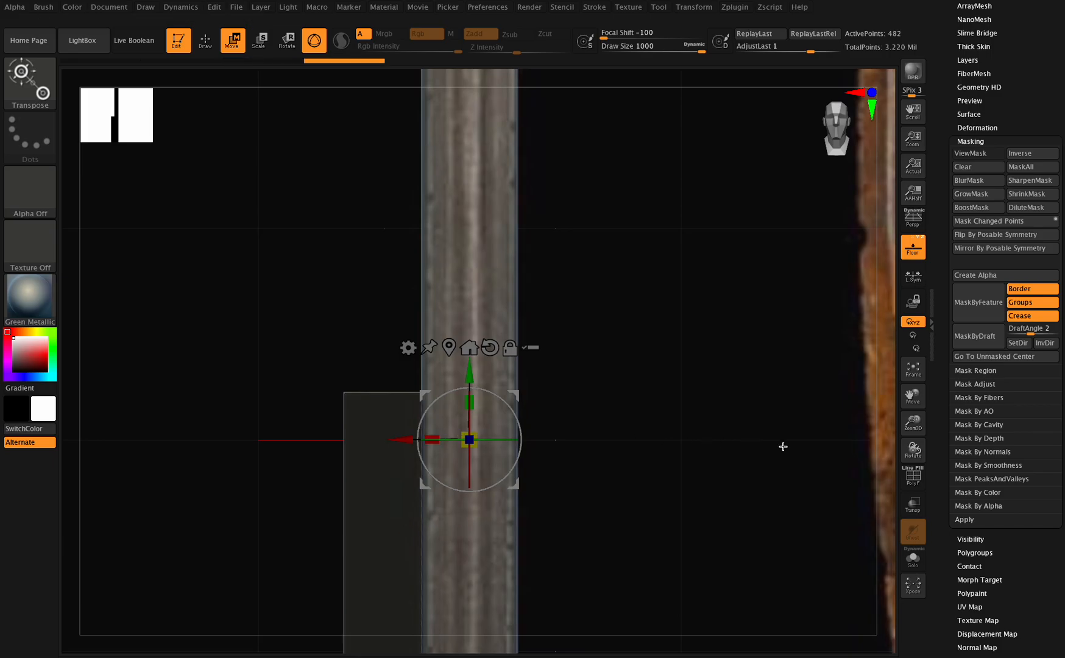
Step: Reselect the bent cube, tilt it slightly and shift it inward so it follows the blade's tapering edge
left_click_drag(917, 424, 935, 204)
left_click_drag(912, 423, 667, 363)
left_click(452, 333)
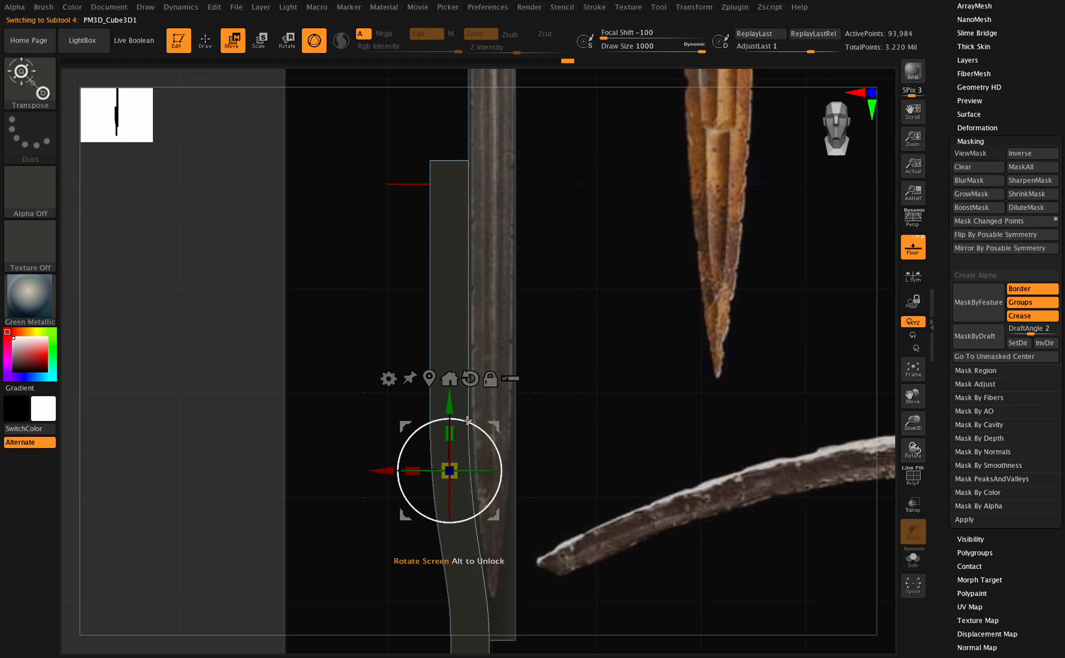
left_click_drag(468, 419, 468, 419)
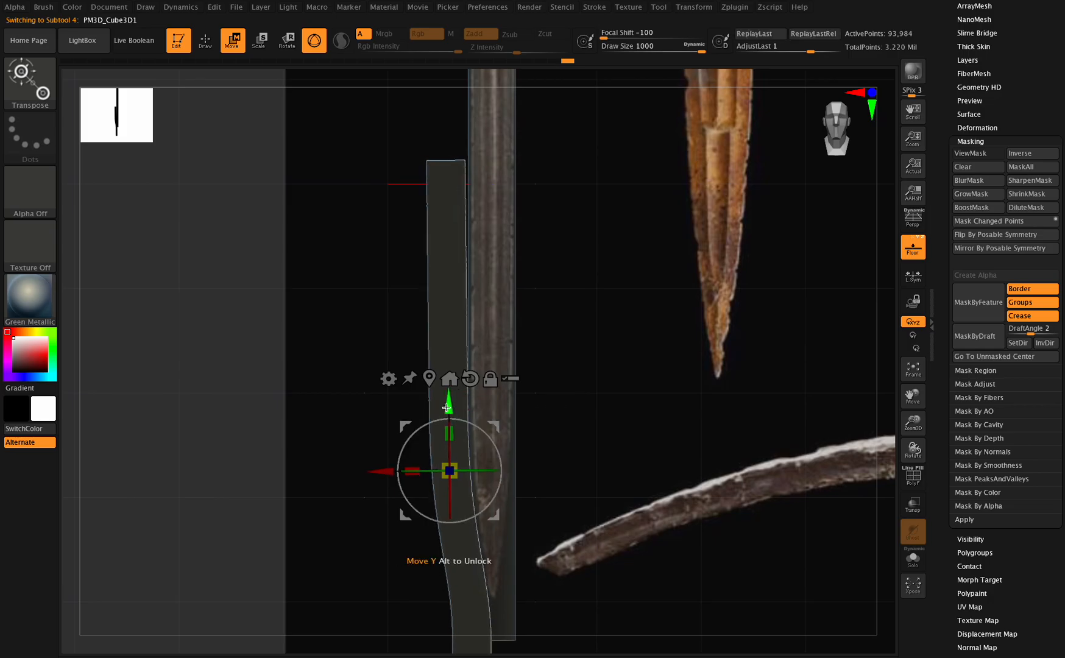
left_click_drag(395, 470, 393, 472)
Step: Duplicate the bent cube subtool and mirror the copy along X to the blade's opposite side
scroll(1048, 131, "up", 2)
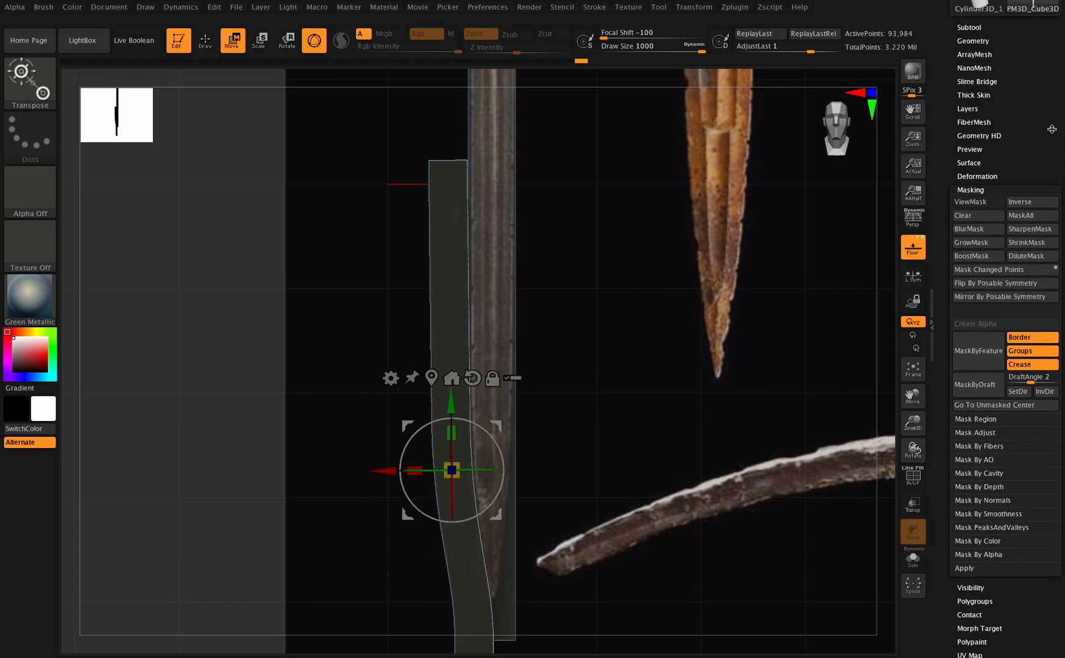
left_click(977, 76)
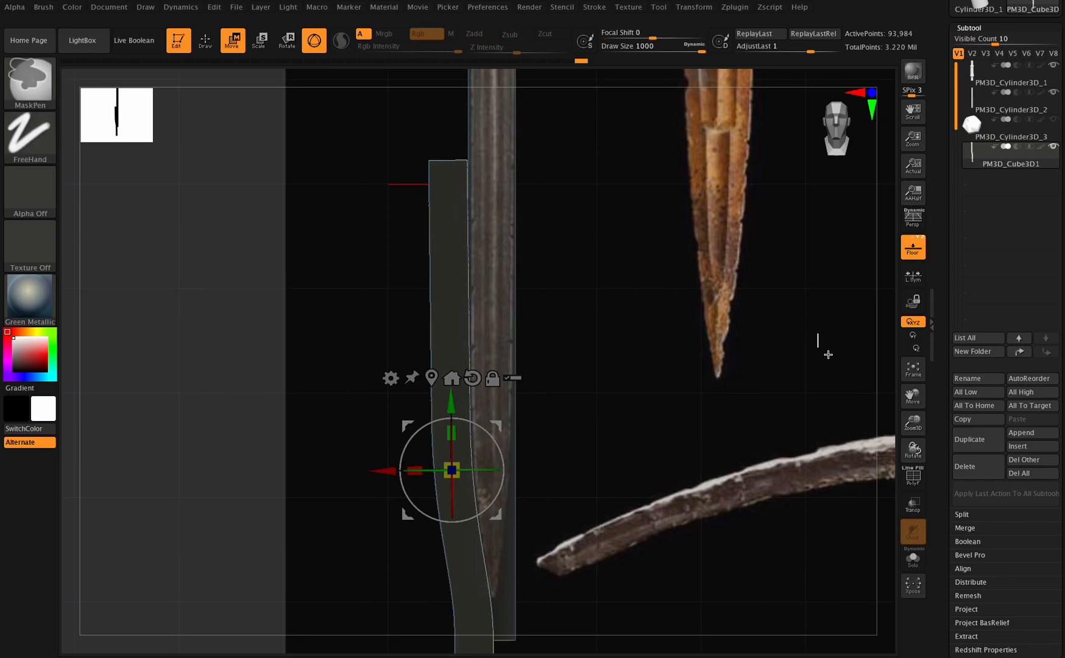
left_click(966, 436)
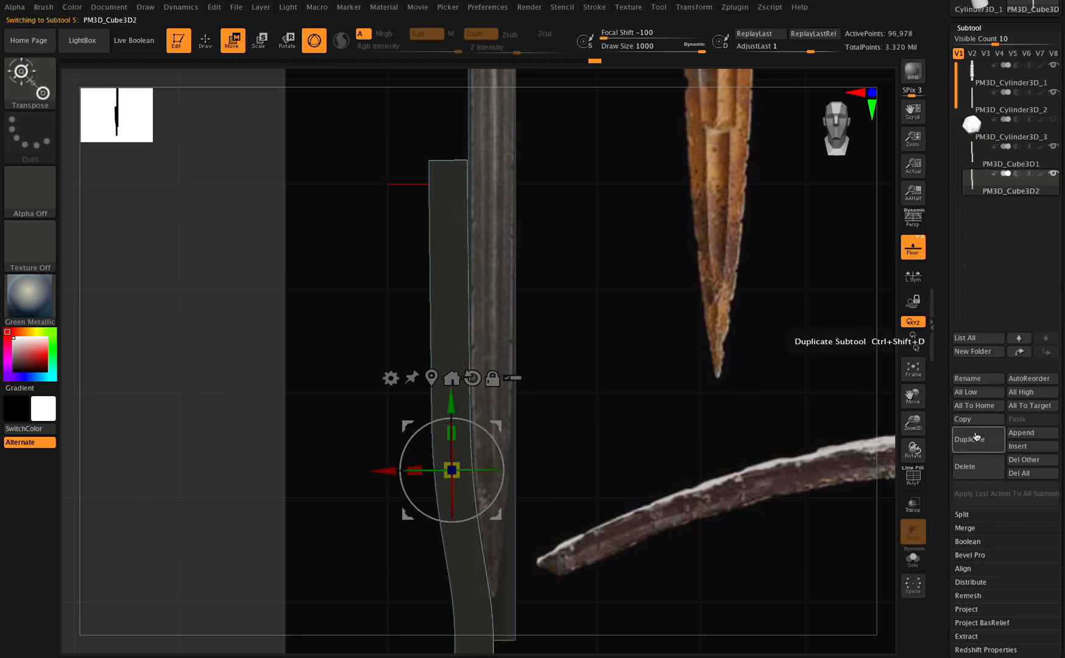
scroll(992, 397, "down", 5)
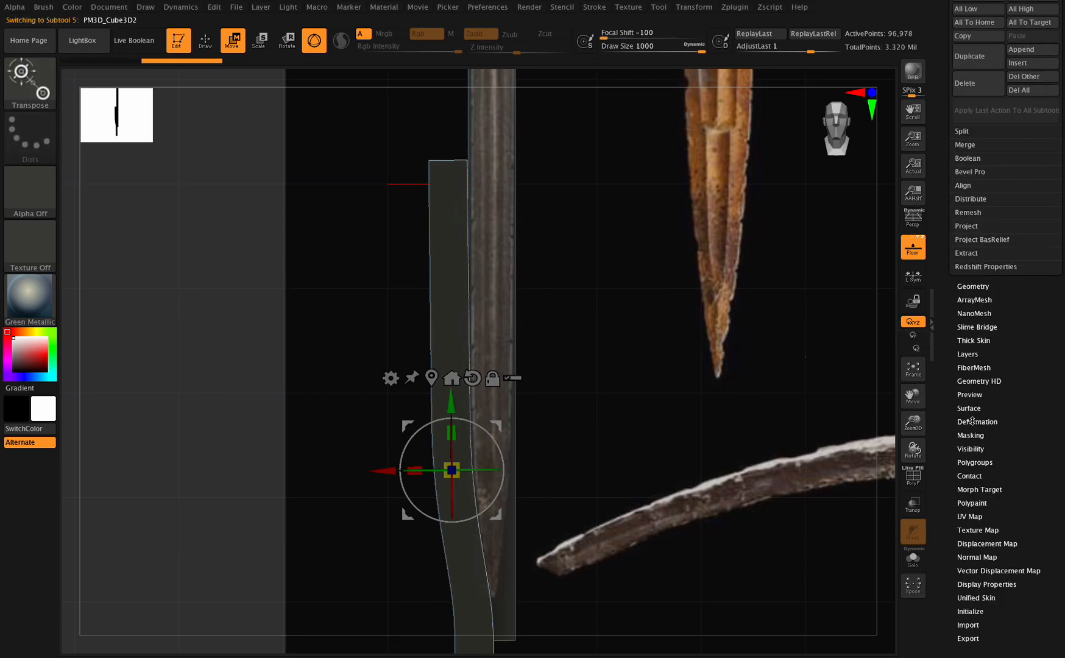
left_click(972, 420)
left_click(985, 142)
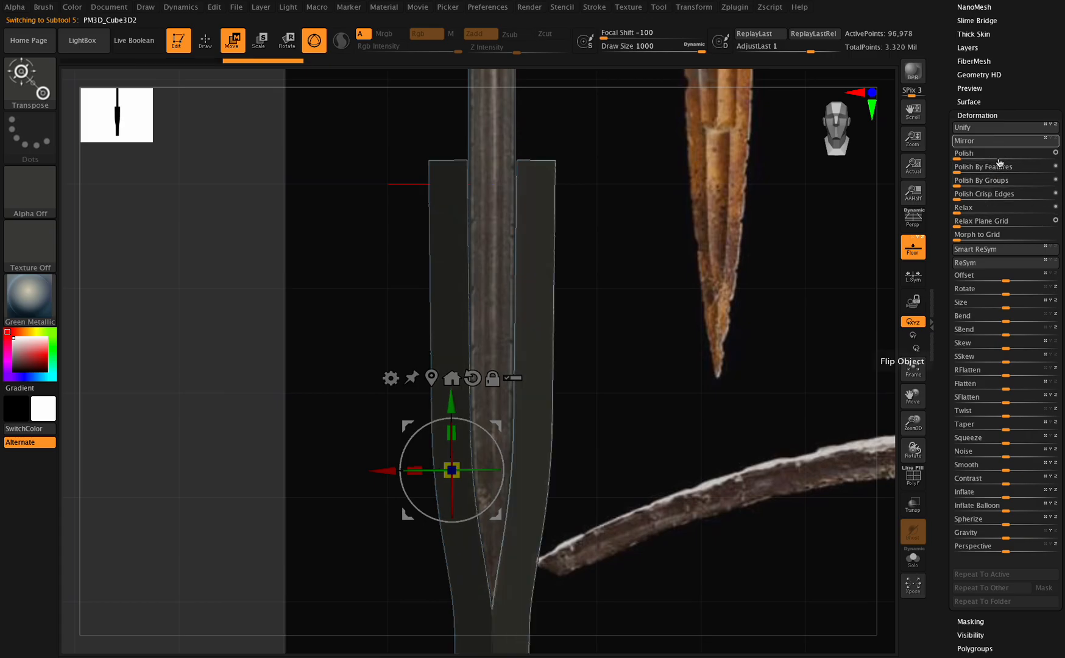
Step: Set PM3D_Cube3D1 to subtraction and place PM3D_Cylinder3D_2 directly above it in the subtool order
mouse_move(913, 451)
left_mouse_down()
mouse_move(905, 419)
mouse_move(916, 395)
mouse_move(871, 327)
mouse_move(915, 457)
left_mouse_up()
left_click_drag(1053, 102, 1053, 191)
left_click(980, 54)
left_click(999, 149)
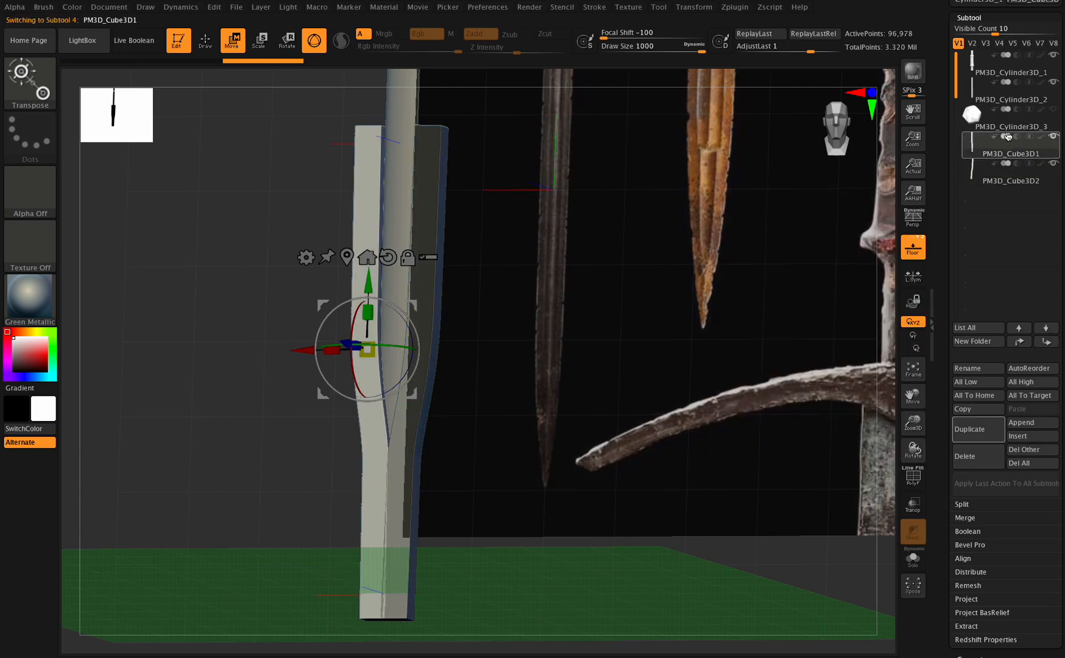
left_click(1016, 96)
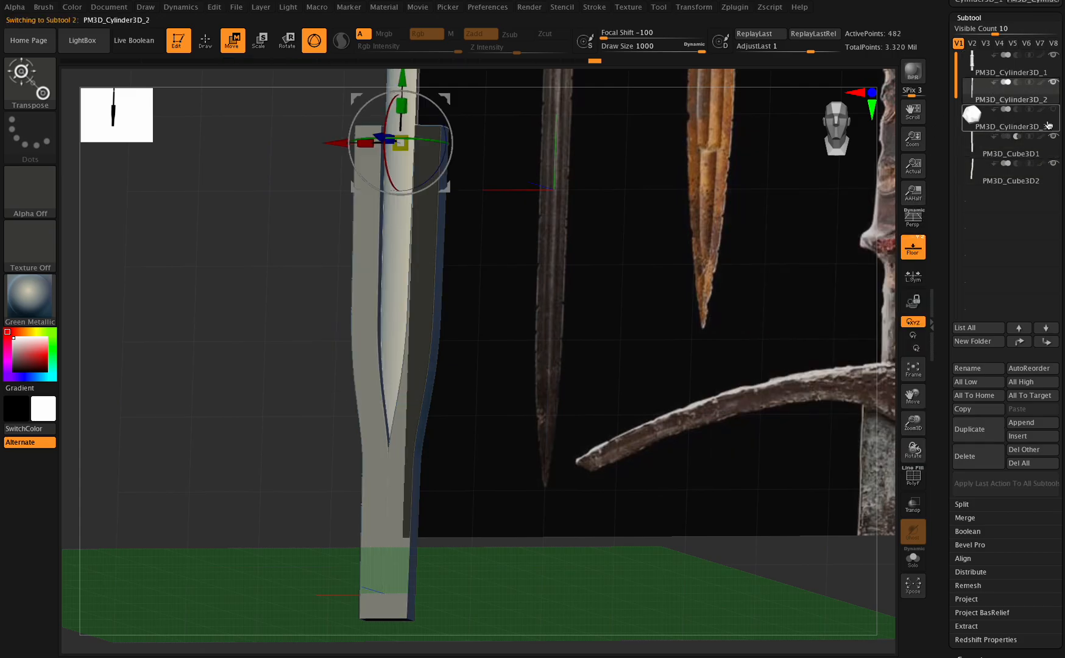
left_click(1045, 327)
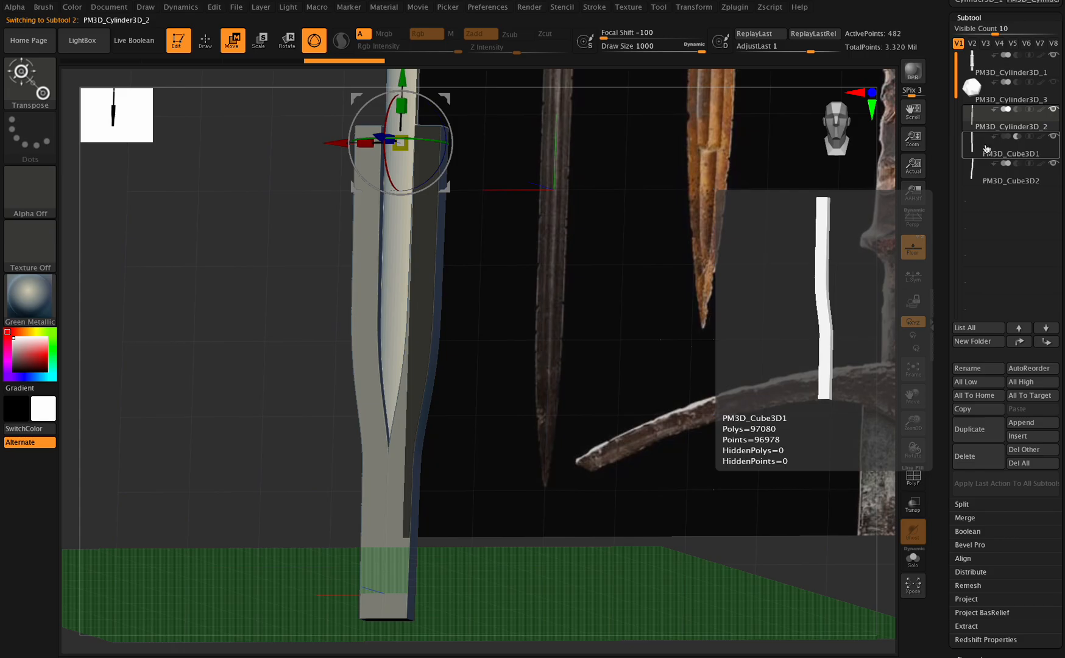
Step: Group the PM3D_Cube3D1 mesh as a DynaMesh subtraction
left_click(1035, 154)
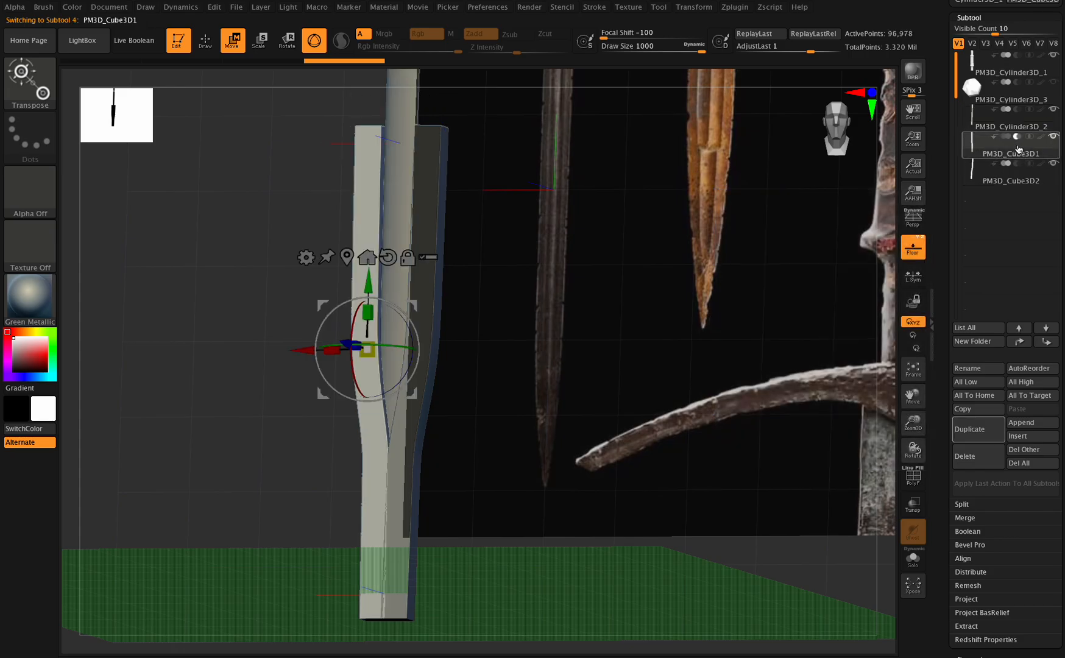
scroll(1029, 152, "down", 1)
scroll(987, 426, "down", 5)
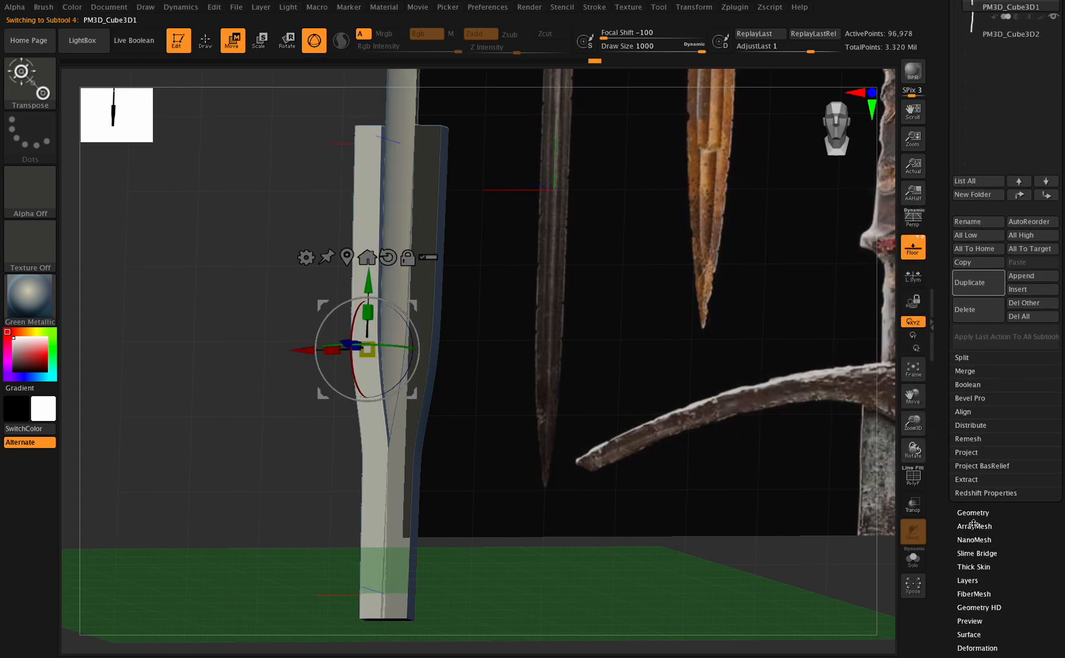
left_click(975, 512)
left_click(975, 193)
scroll(1015, 460, "down", 3)
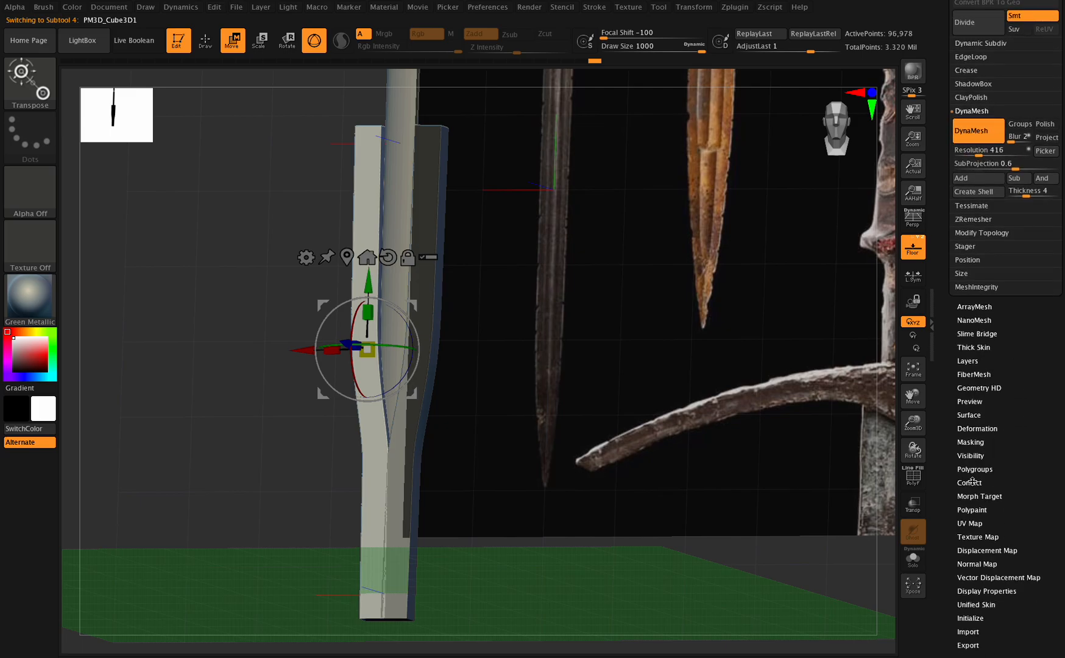
left_click(972, 469)
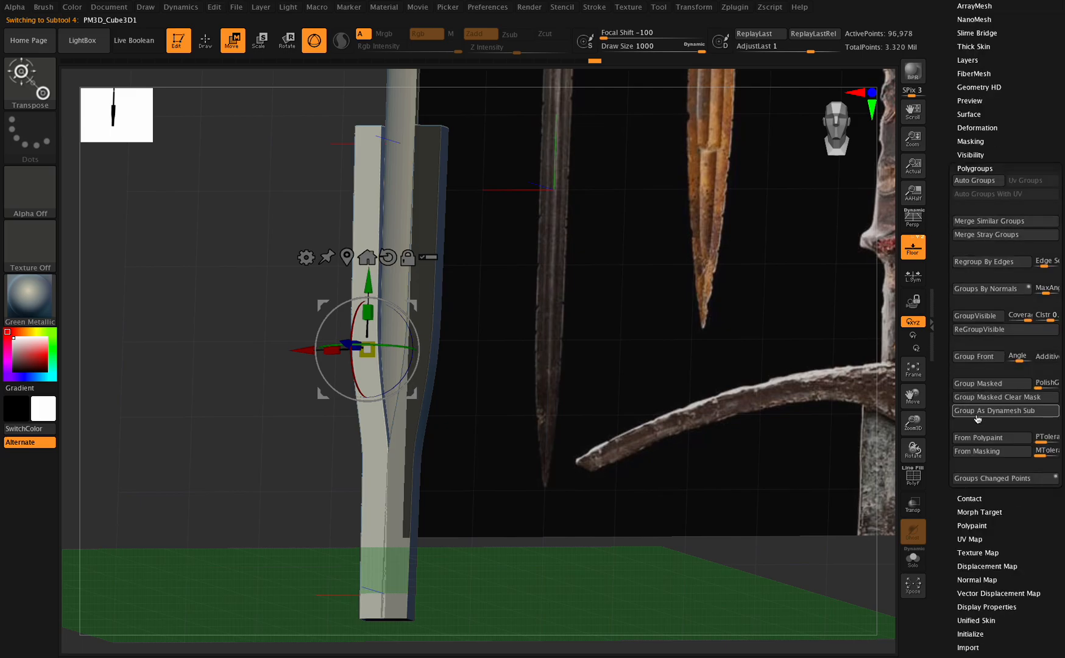
Step: Merge the blade subtool PM3D_Cylinder3D_2 down with PM3D_Cube3D1 and accept that it cannot be undone
scroll(979, 236, "up", 5)
left_click(982, 125)
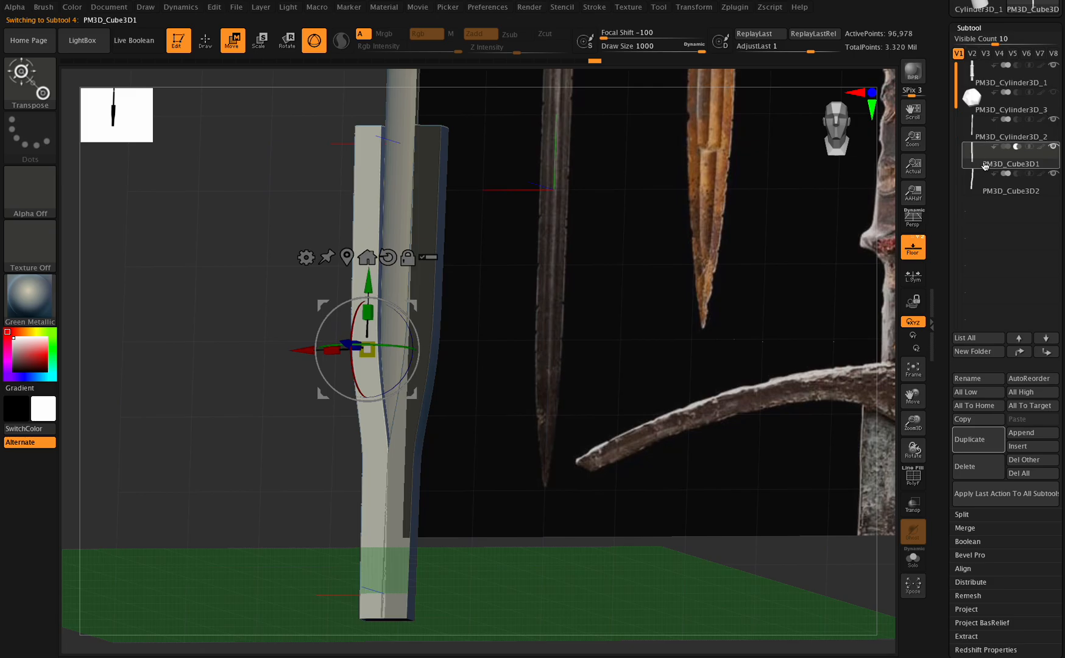
left_click(988, 135)
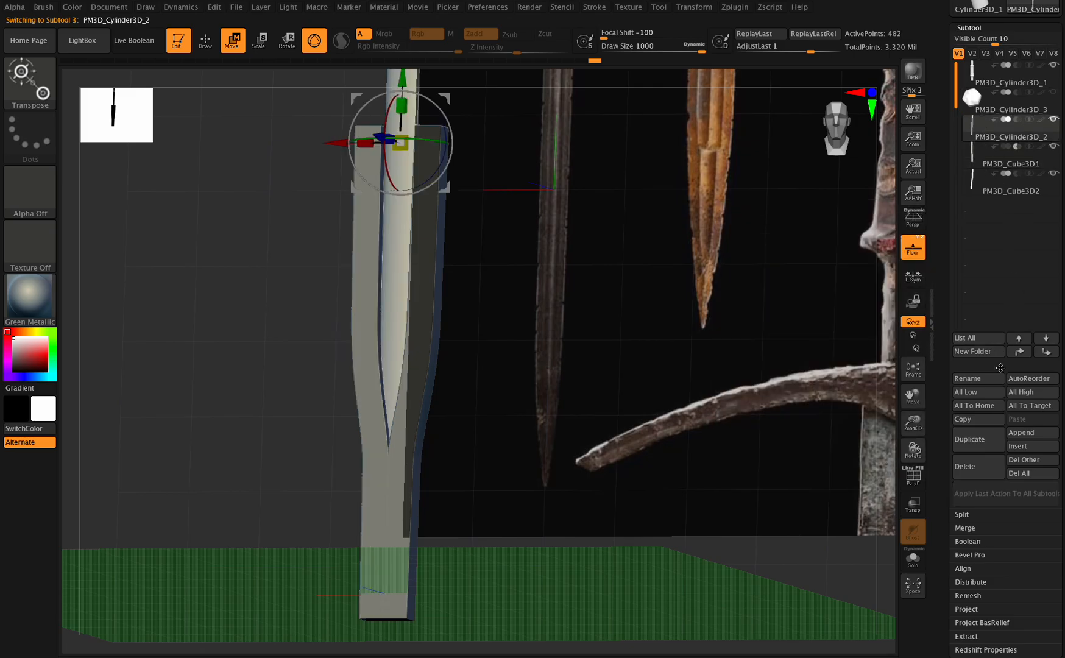
left_click(965, 526)
left_click(967, 540)
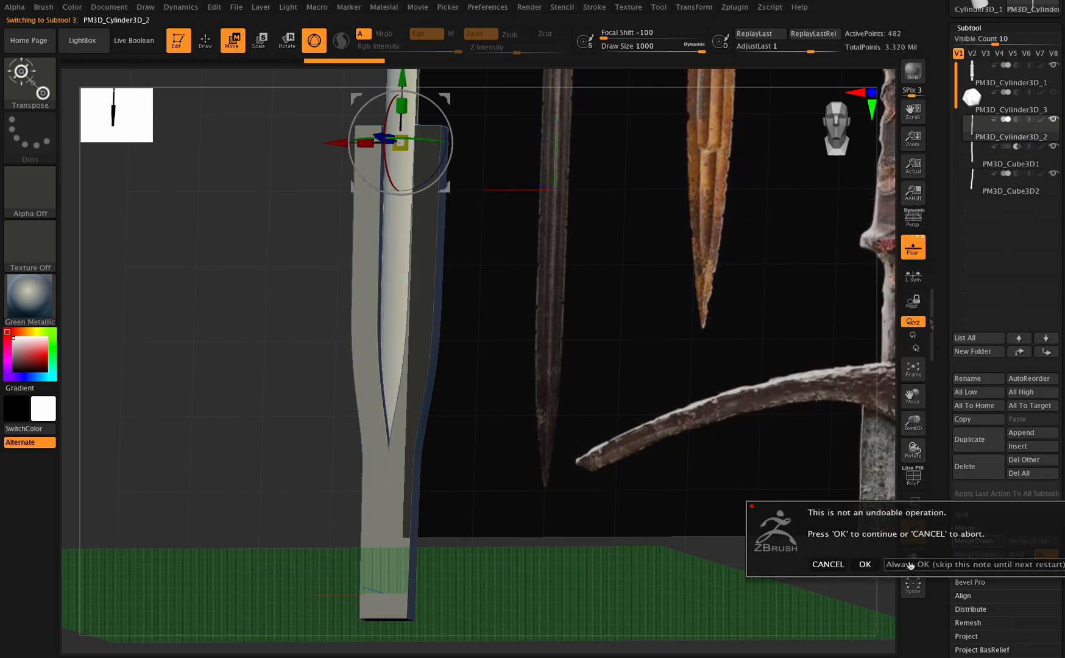
left_click(877, 561)
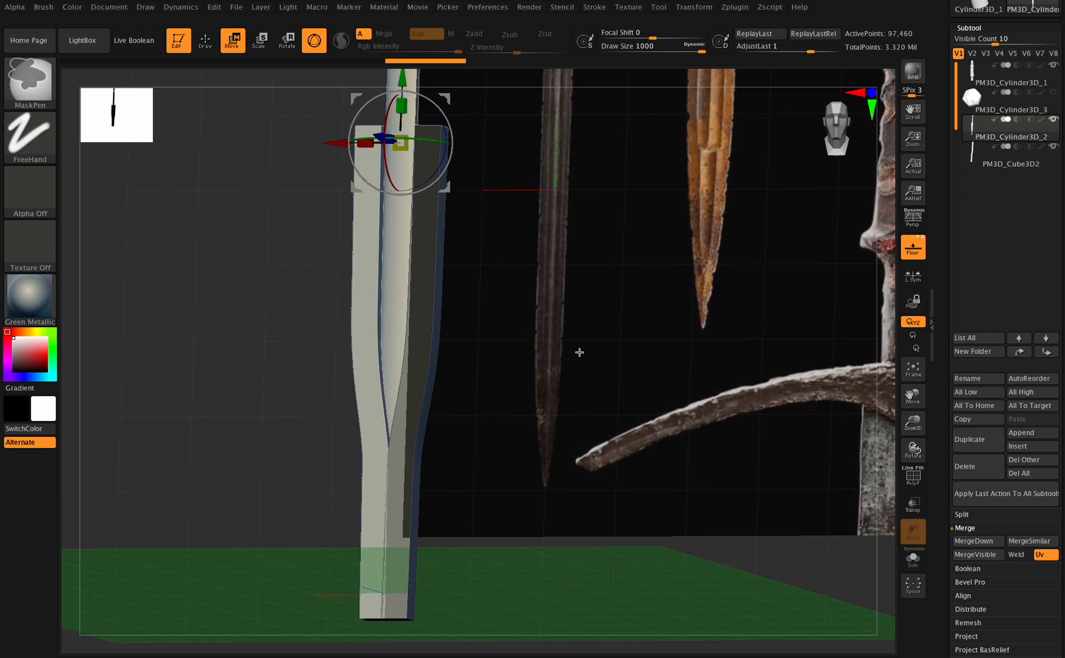
Step: Remesh the merged blade PM3D_Cylinder3D_2 with DynaMesh at resolution 1872 to subtract the first bent cube
scroll(975, 493, "down", 3)
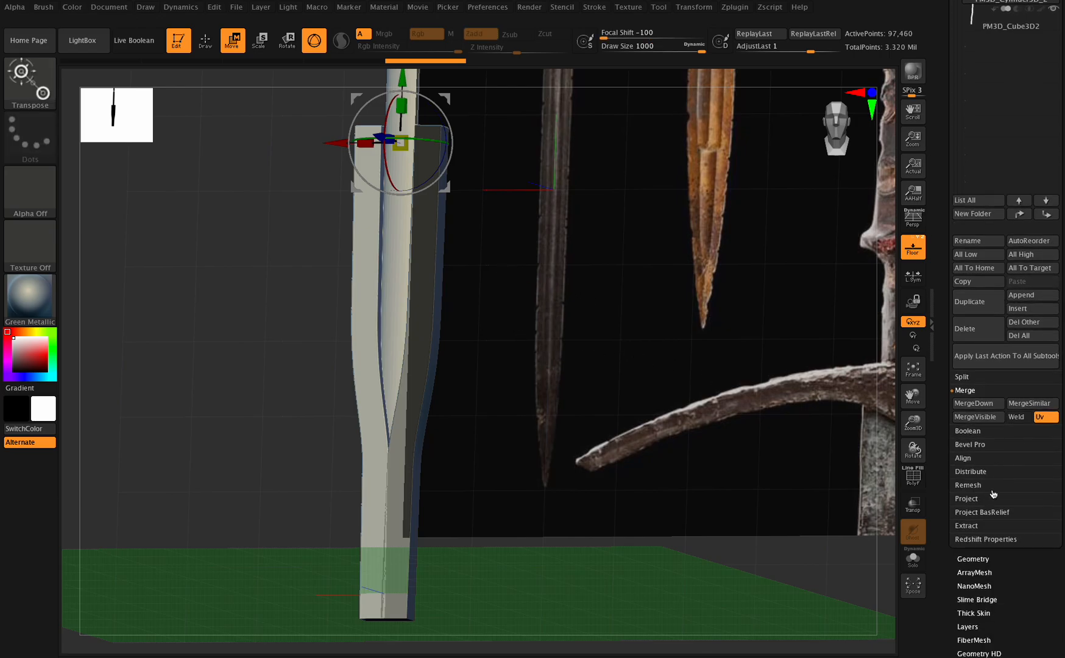
left_click(972, 558)
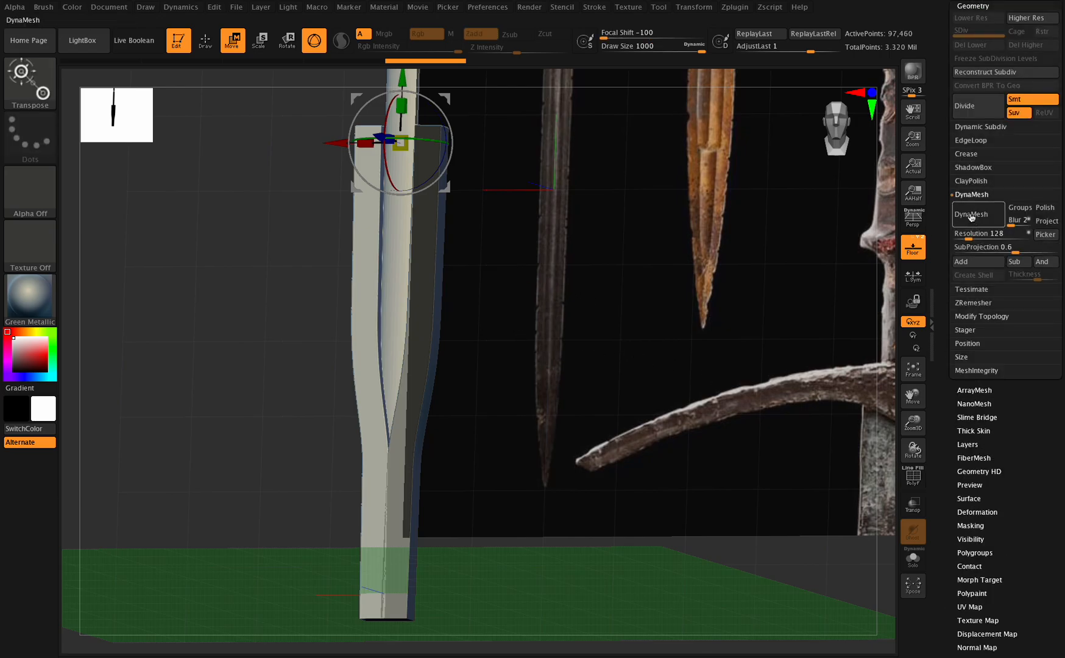
left_click_drag(998, 231, 1002, 232)
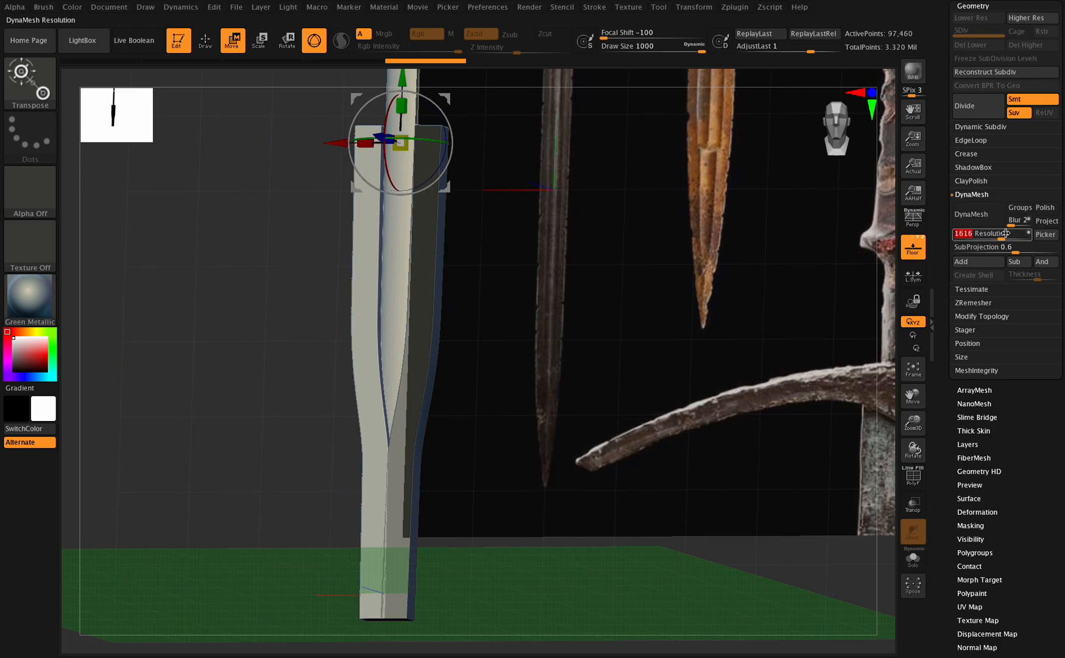
left_click(1005, 237)
left_click(1005, 235)
left_click_drag(1005, 236, 1001, 234)
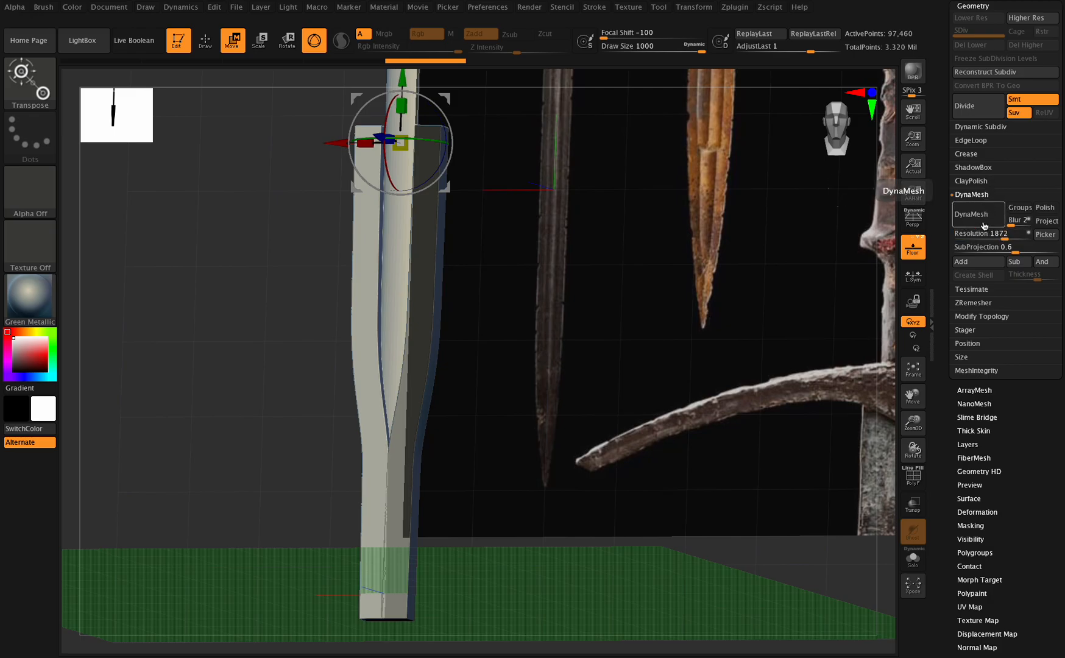
left_click(979, 215)
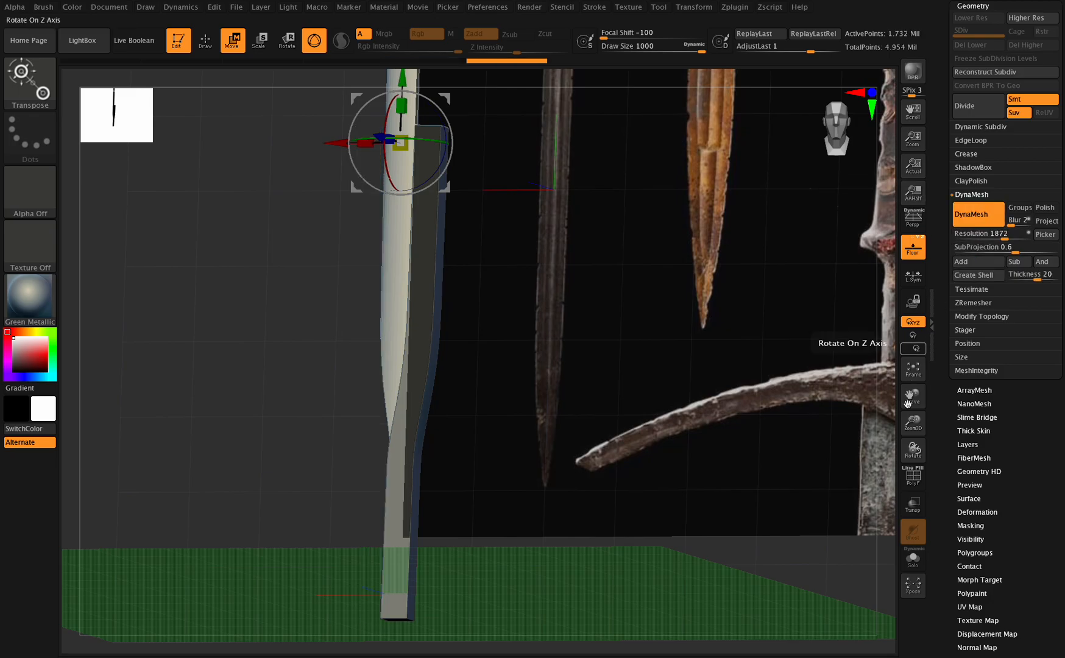
Step: Hide the floor grid and group the second bent cube, PM3D_Cube3D2, as a DynaMesh subtraction
left_click_drag(910, 397, 914, 451)
left_click(908, 247)
scroll(1046, 91, "up", 10)
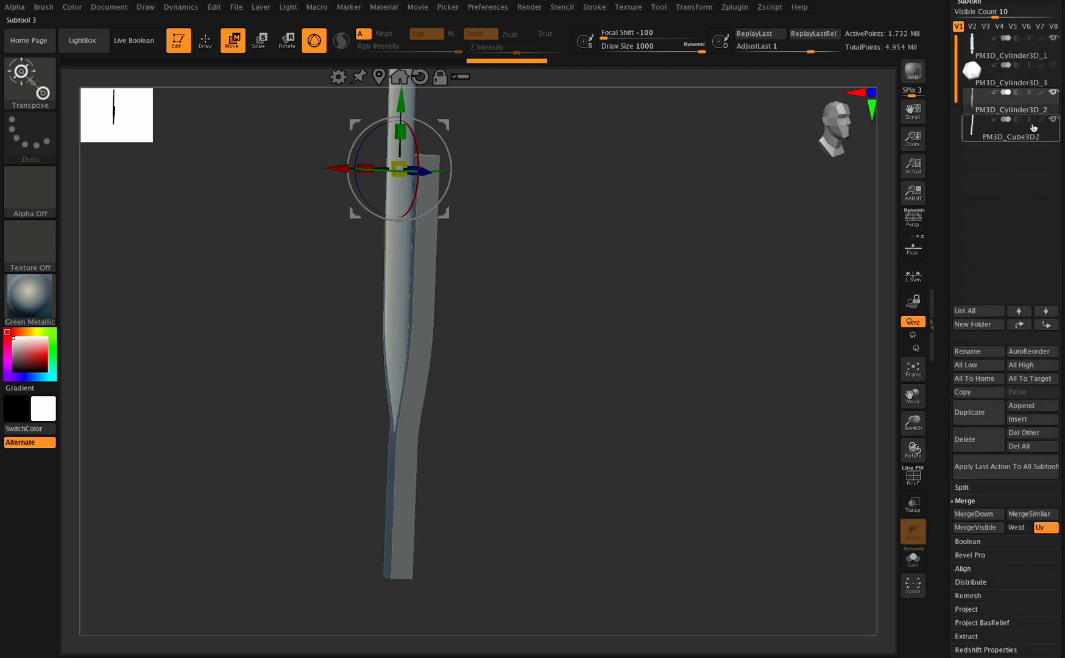
left_click(1034, 129)
scroll(998, 401, "down", 5)
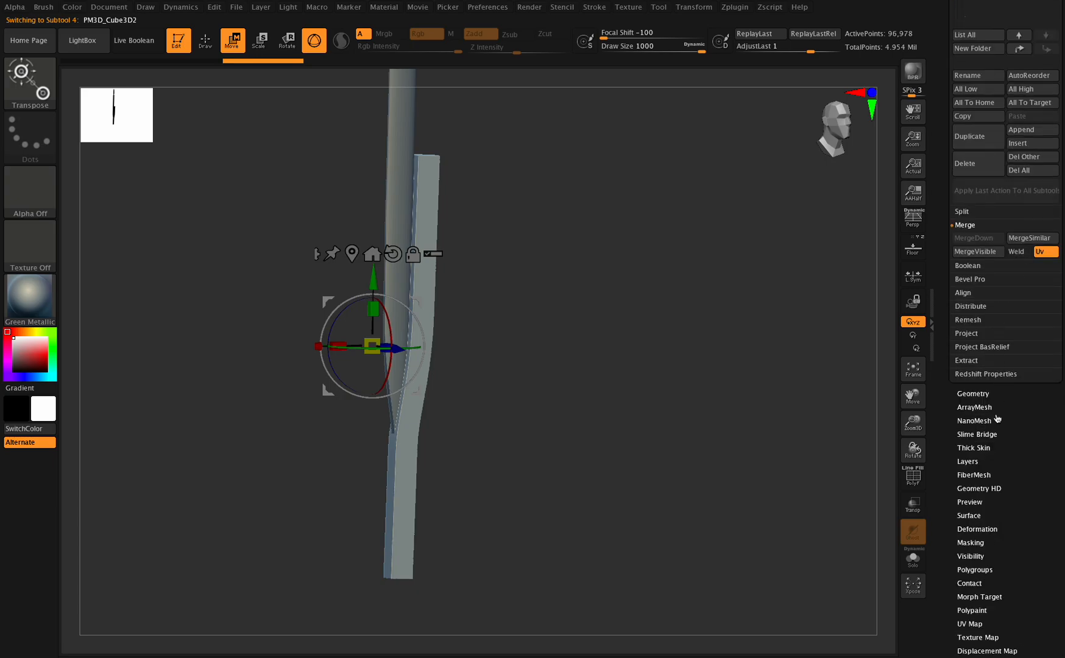
scroll(1008, 465, "down", 2)
left_click(974, 453)
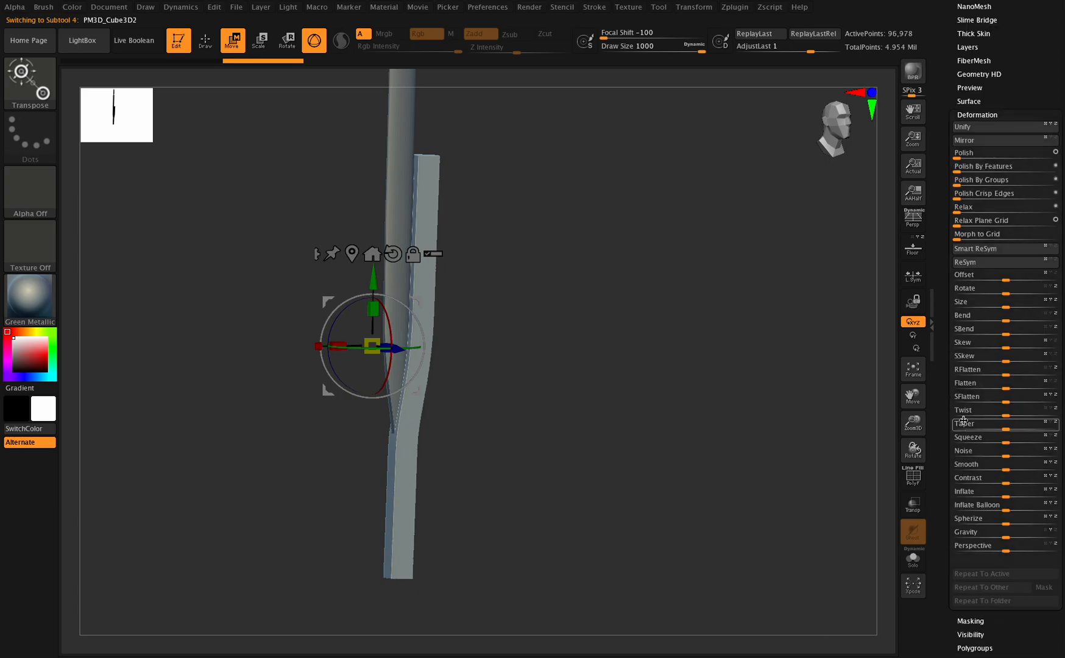
left_click(976, 114)
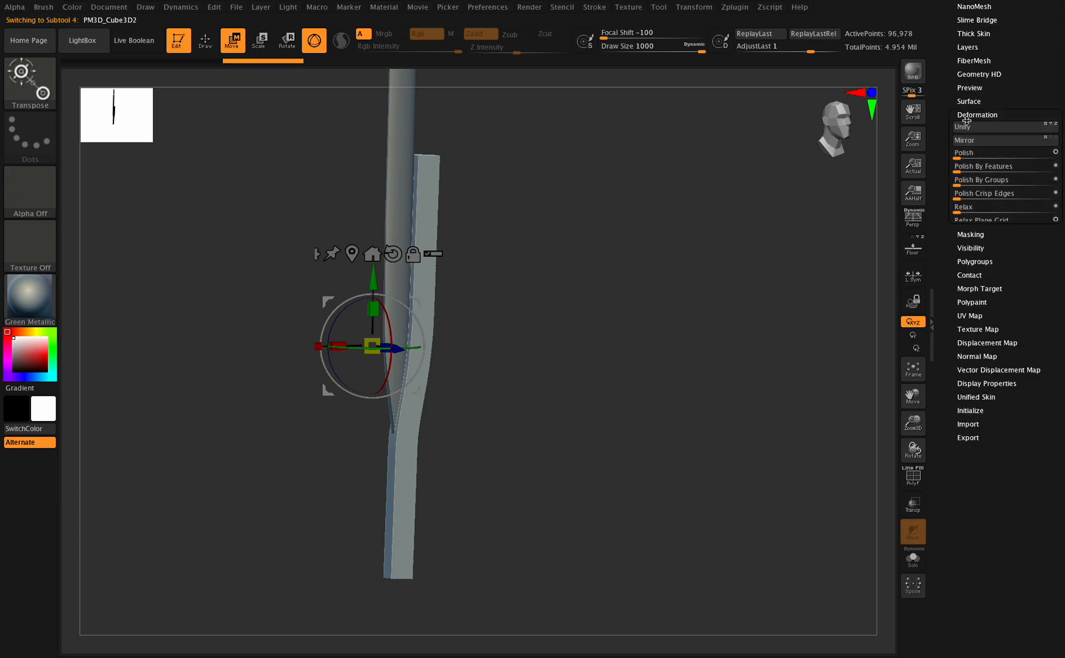
left_click(972, 155)
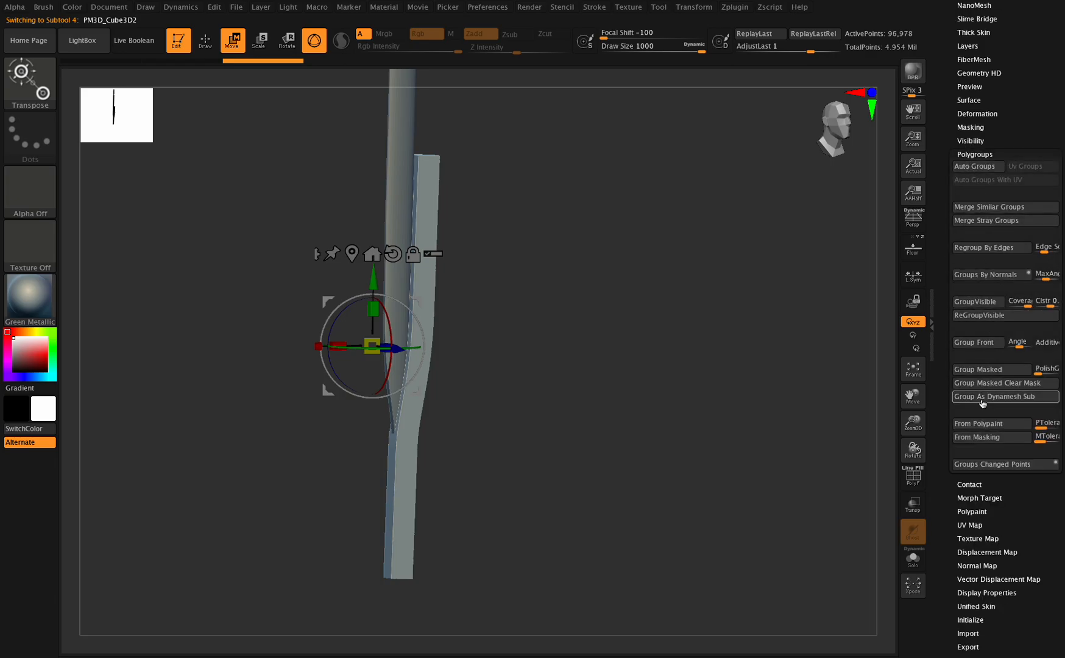
left_click_drag(1028, 93, 1026, 156)
Step: Merge PM3D_Cylinder3D_2 down with PM3D_Cube3D2 and remesh to cut the second side of the tip
left_click(969, 27)
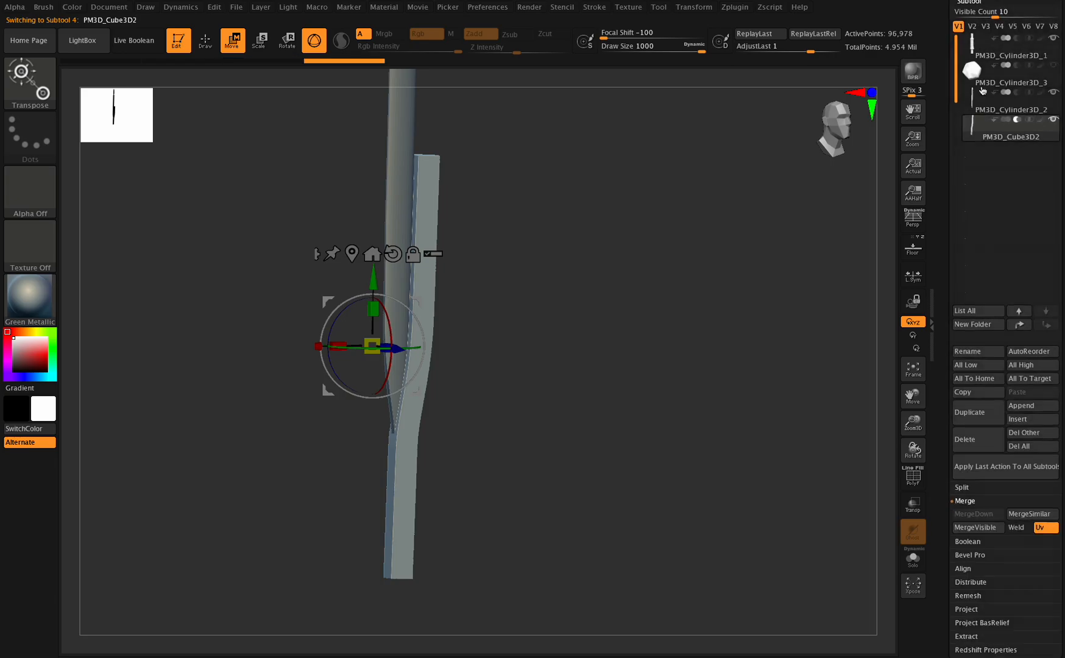
left_click(991, 102)
left_click(974, 513)
key("ctrl")
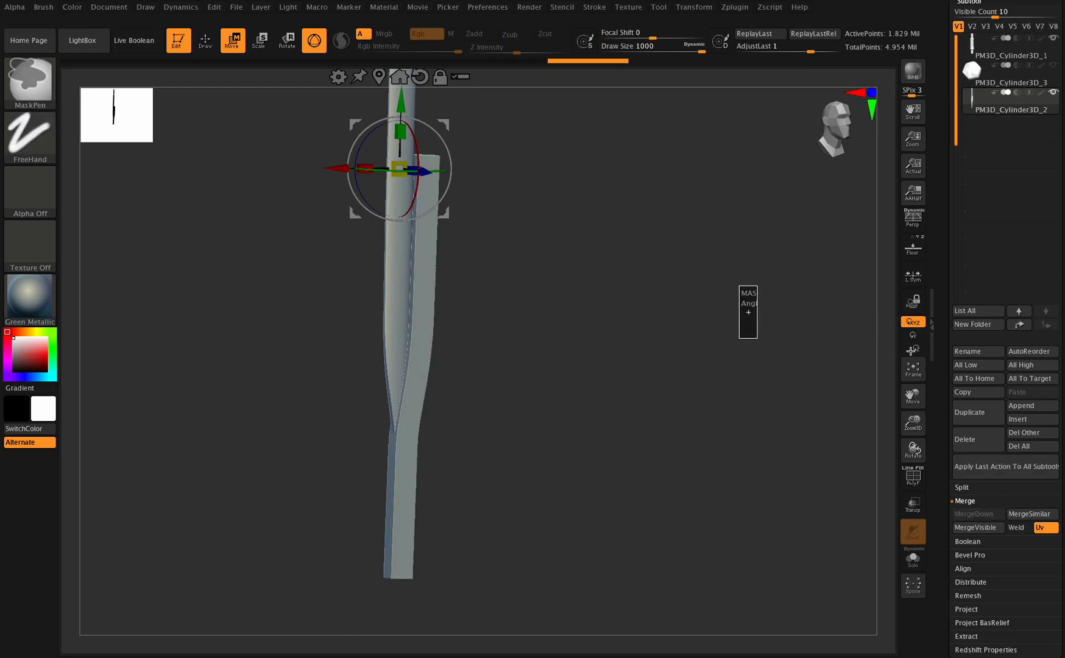
Step: Insert a Cube3D subtool directly below the blade subtool PM3D_Cylinder3D_2
left_click_drag(912, 447, 880, 435)
left_click_drag(909, 400, 916, 425)
left_click(1013, 419)
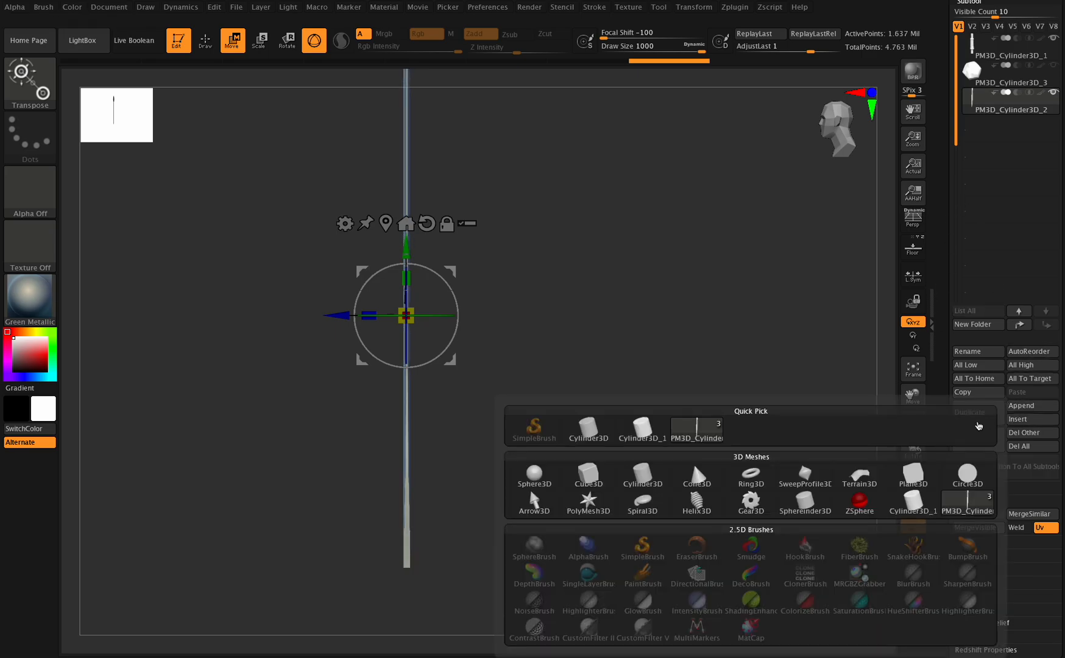
left_click(590, 476)
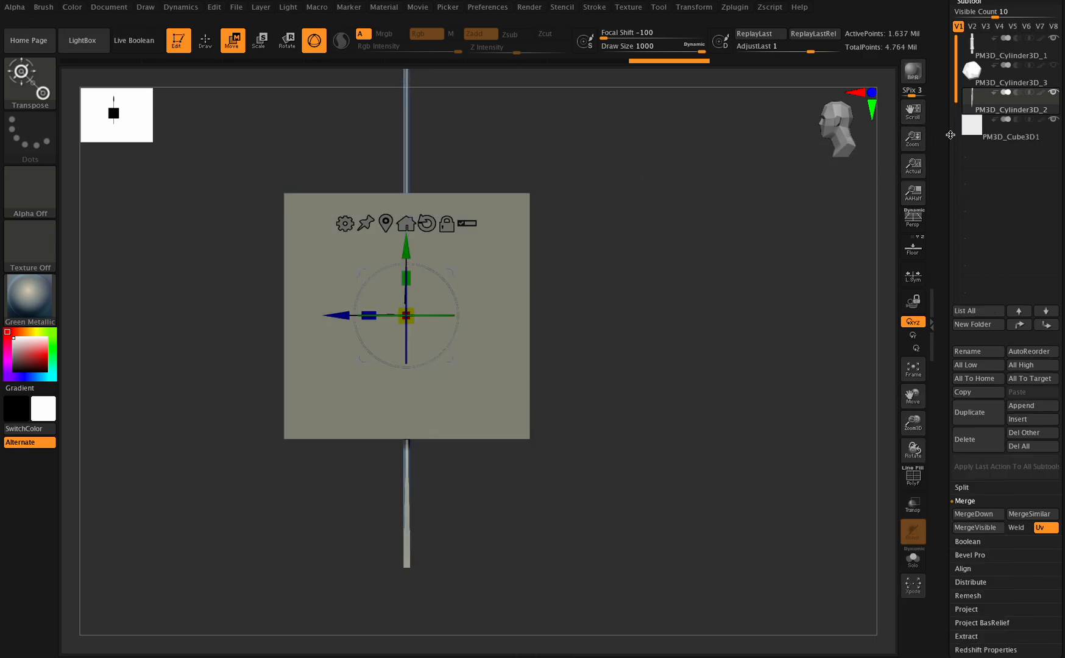
Step: Scale PM3D_Cube3D1 thinner along Z, narrower along X and longer along Y to form a long bar
left_click_drag(369, 315, 508, 319)
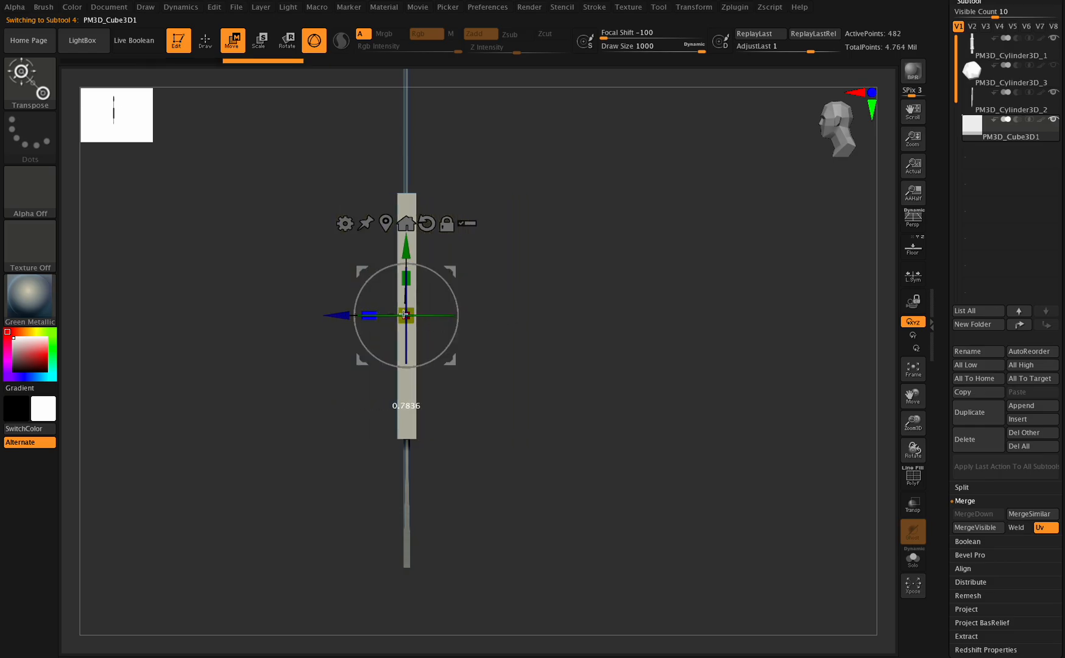
left_click_drag(912, 450, 947, 452)
left_click_drag(365, 316, 513, 339)
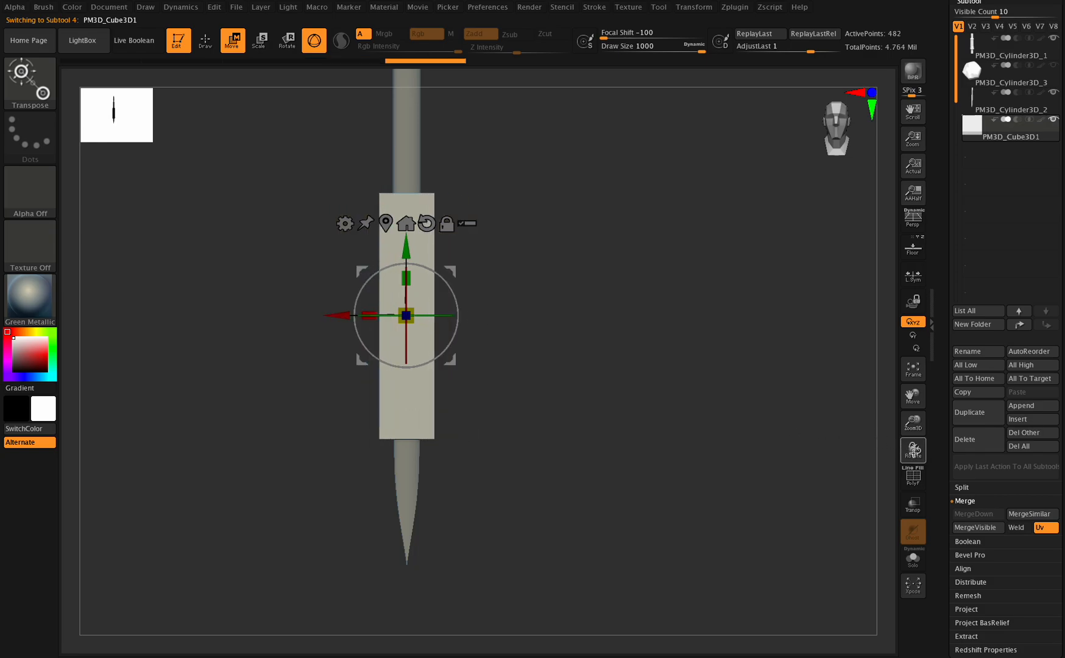
left_click_drag(912, 449, 844, 414, "shift")
left_click_drag(412, 278, 847, 374)
Step: Move the cube bar along Z beside the blade's flat face and extend it past the tip
mouse_move(911, 424)
left_mouse_down()
mouse_move(911, 433)
mouse_move(911, 412)
left_mouse_up()
left_click_drag(909, 391, 910, 425)
left_click_drag(375, 325, 362, 325)
left_click_drag(440, 268, 786, 439)
left_click_drag(911, 427, 902, 442)
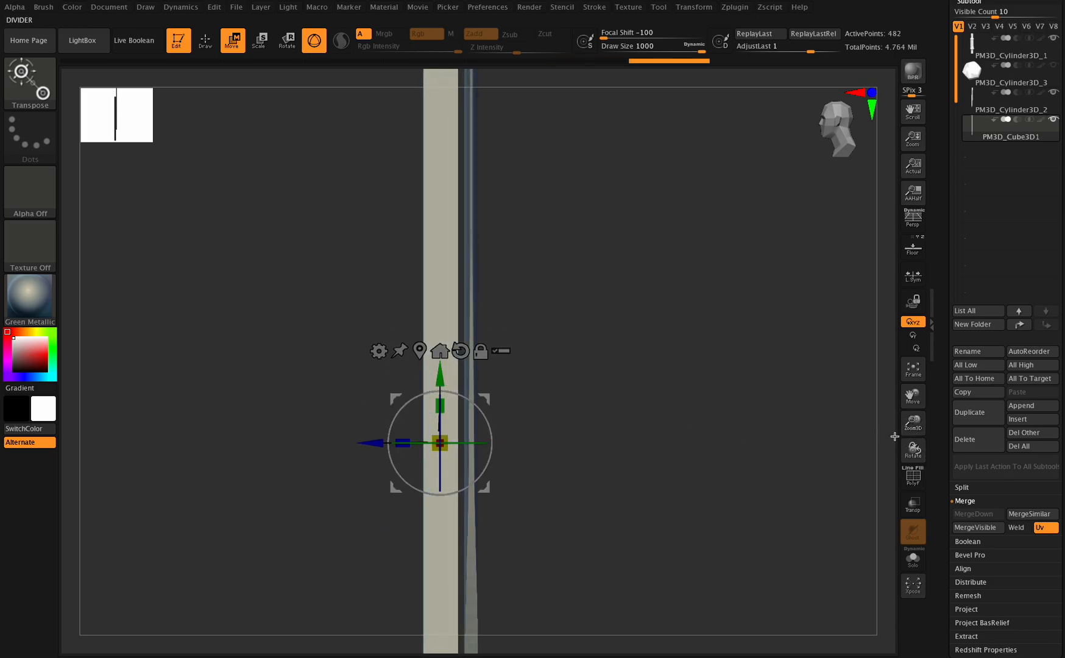
left_click_drag(913, 399, 832, 278)
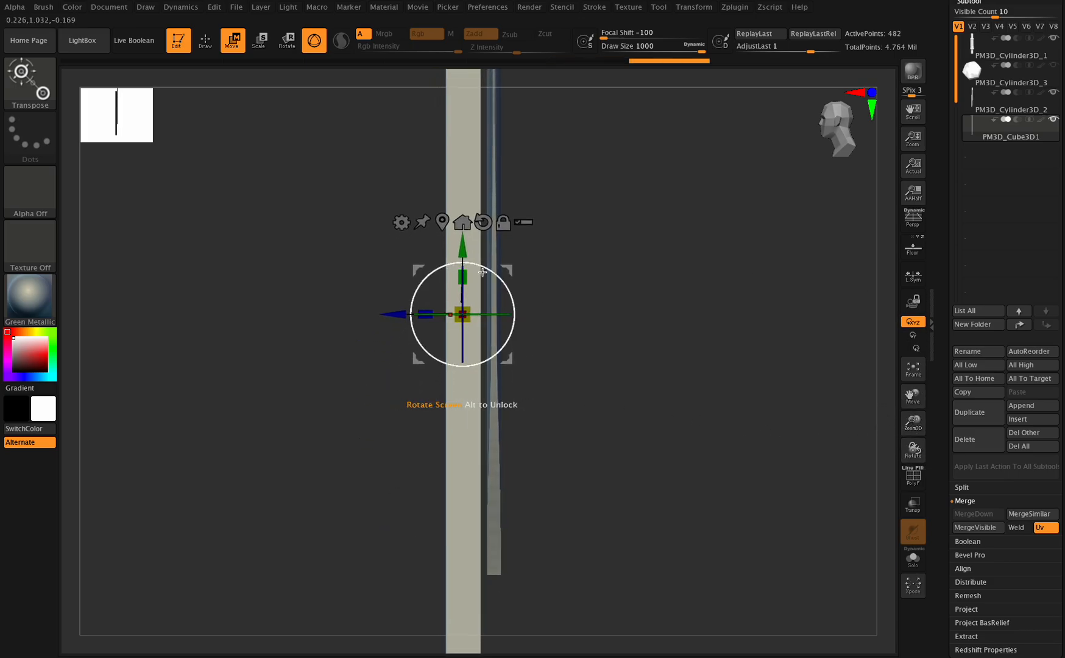
left_click_drag(406, 313, 412, 314)
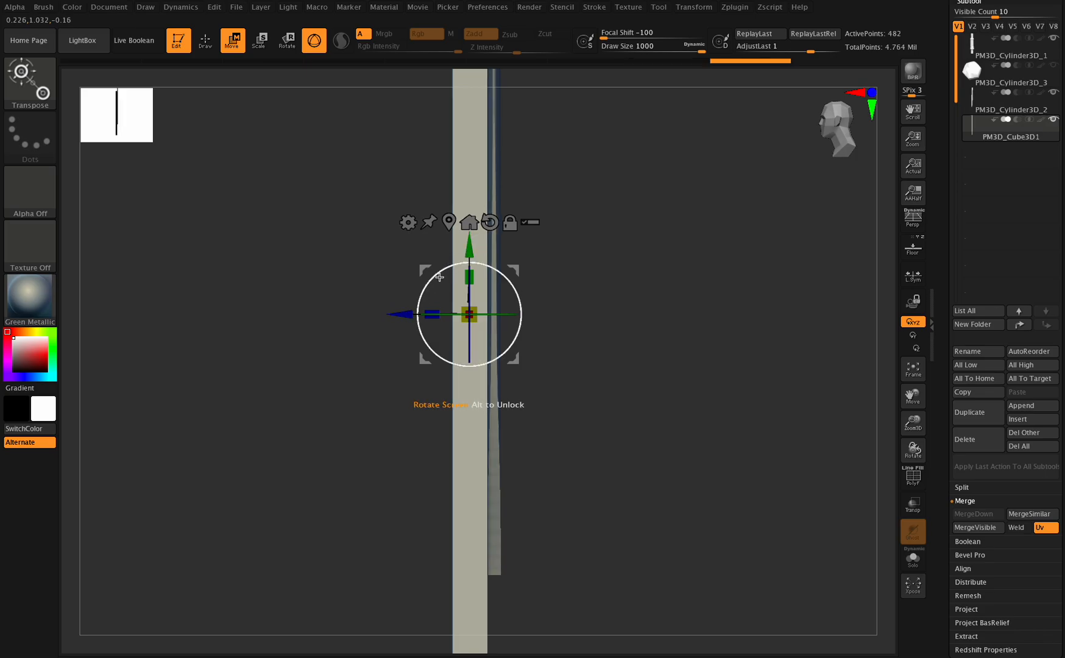
Step: Tilt the bar about 1.3° in side view, show the floor grid, and adjust its Z offset from the blade face
left_click_drag(438, 275, 437, 276)
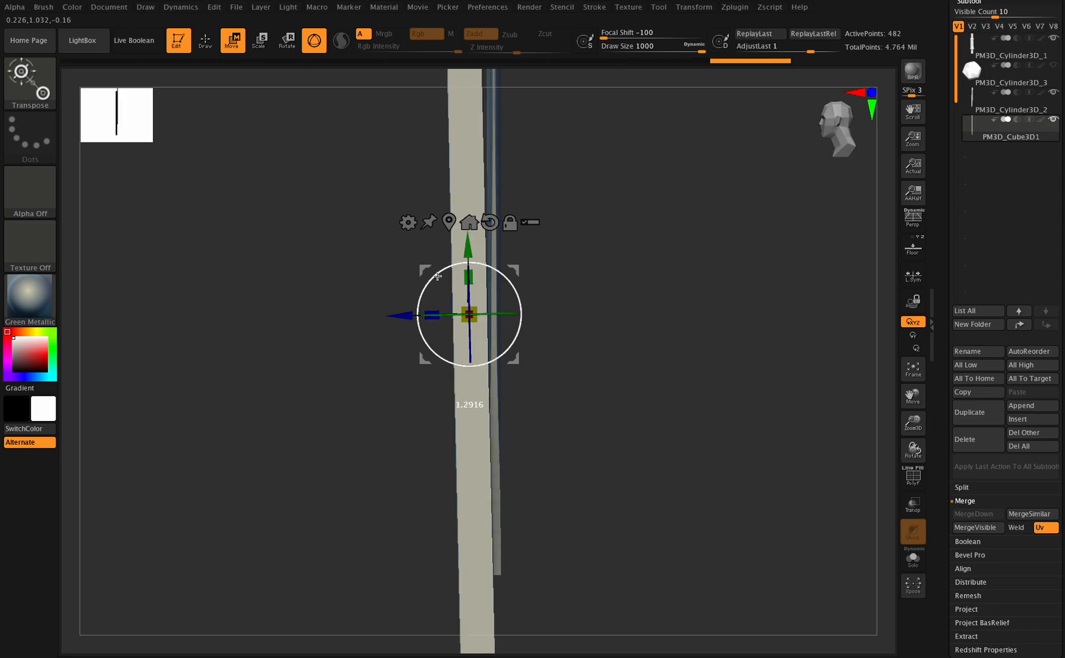
left_click_drag(402, 315, 398, 319)
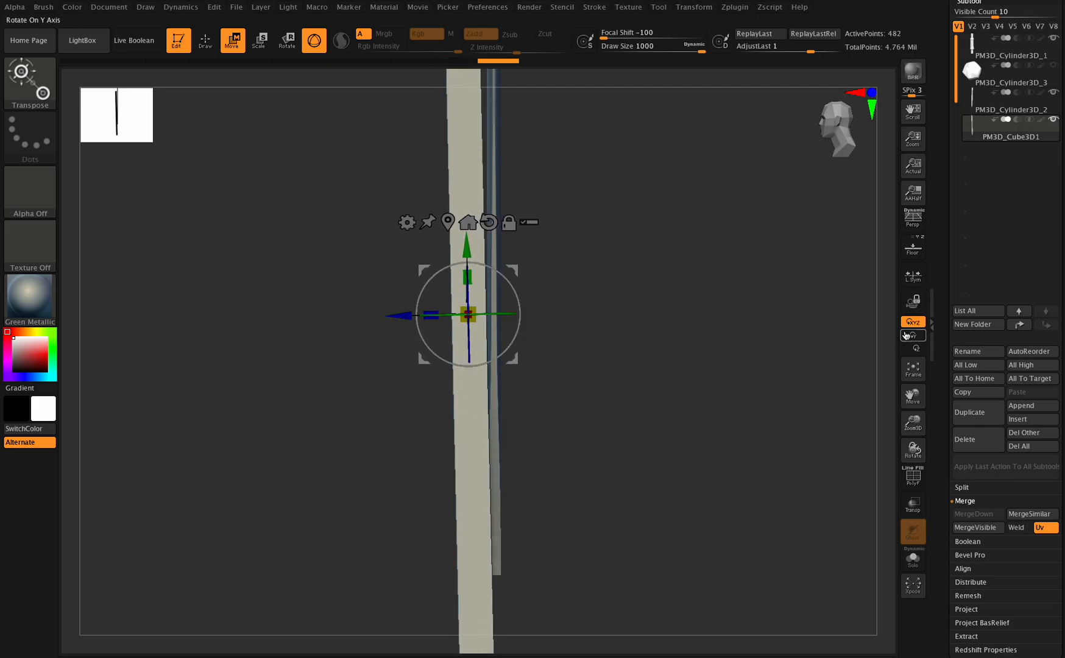
left_click(912, 247)
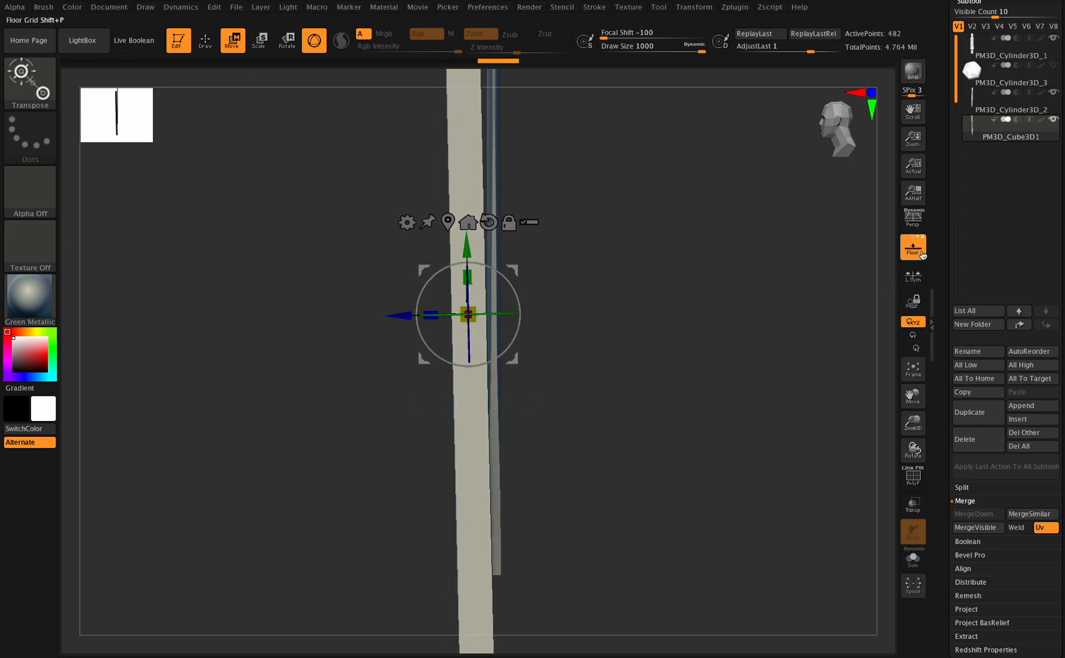
left_click_drag(912, 426, 926, 240)
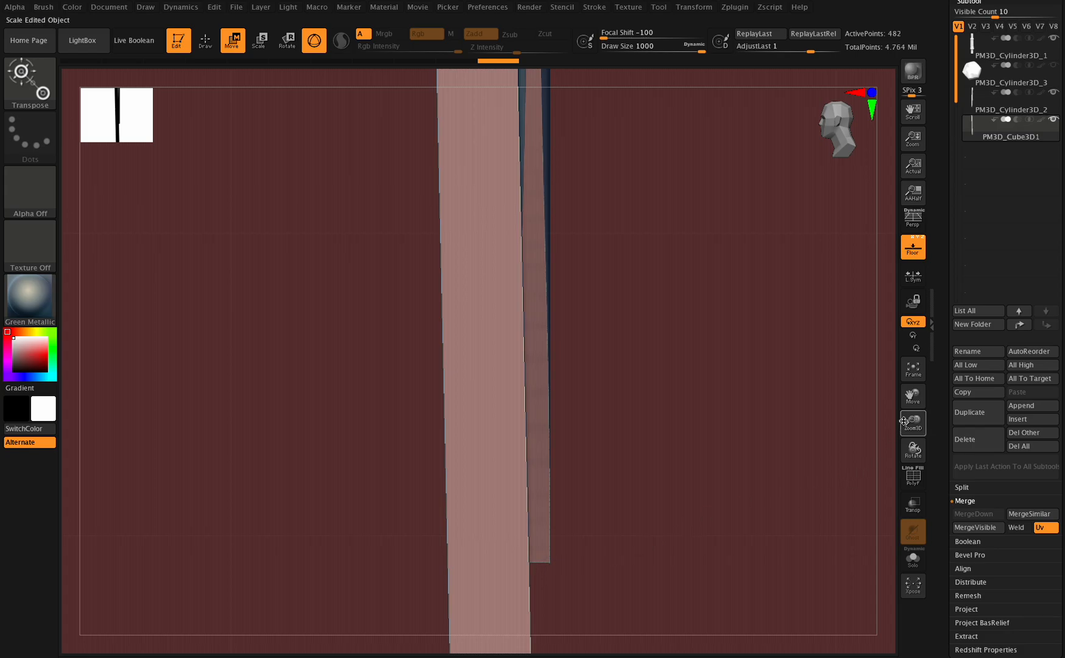
mouse_move(921, 418)
left_mouse_down()
mouse_move(918, 407)
mouse_move(909, 458)
mouse_move(917, 428)
left_mouse_up()
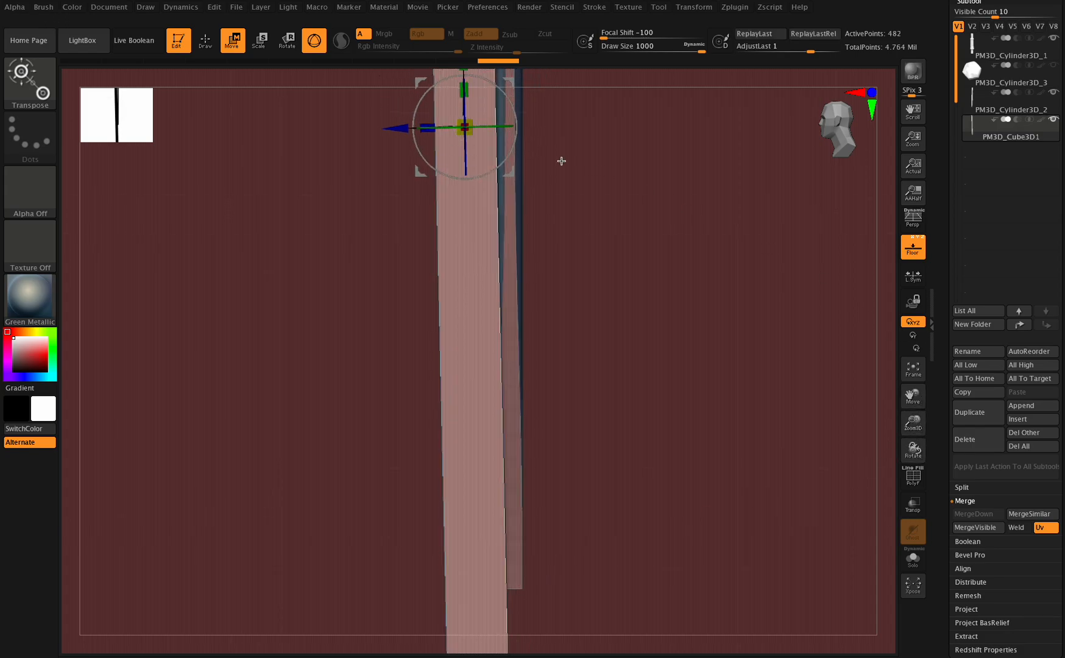
left_click_drag(406, 129, 403, 131)
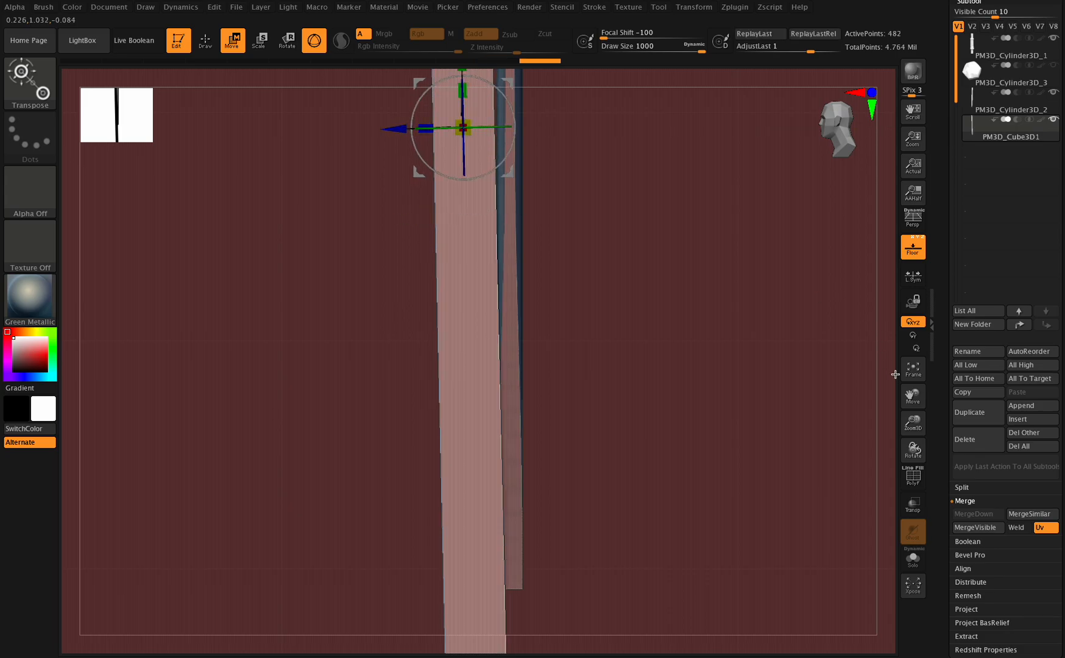
mouse_move(915, 423)
left_mouse_down()
mouse_move(893, 418)
mouse_move(911, 404)
mouse_move(910, 415)
left_mouse_up()
left_click_drag(915, 449, 938, 418)
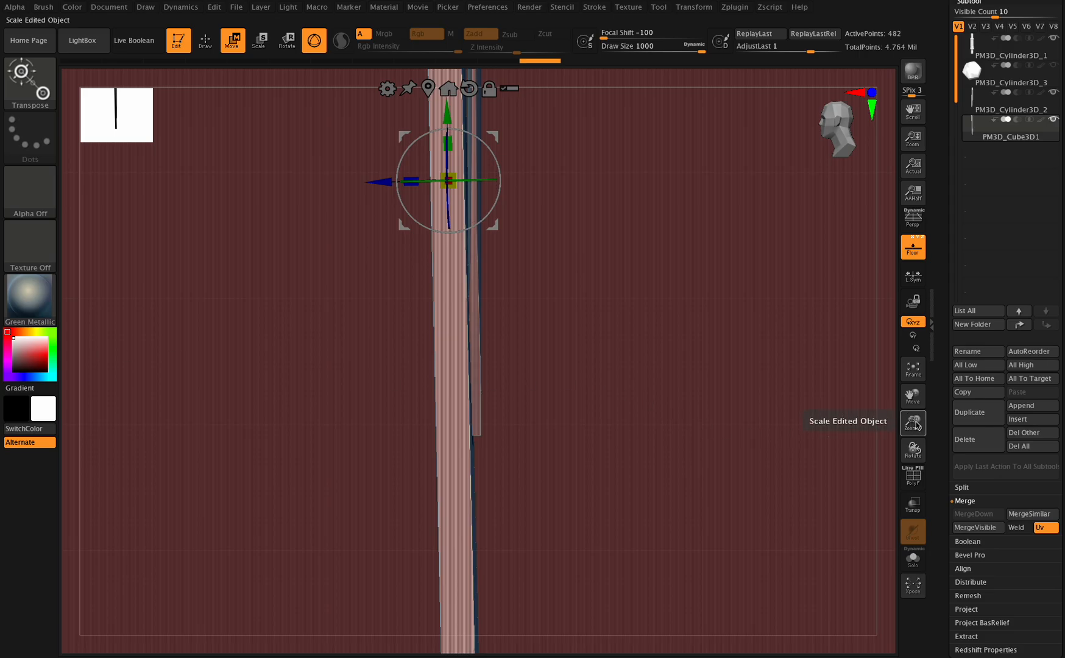
Step: Roll the bar about 4.8° around the blade's length, viewed from the tip end, and shift it slightly outward
mouse_move(914, 451)
left_mouse_down()
mouse_move(929, 459)
mouse_move(914, 444)
mouse_move(918, 385)
mouse_move(921, 449)
mouse_move(929, 438)
mouse_move(912, 436)
left_mouse_up()
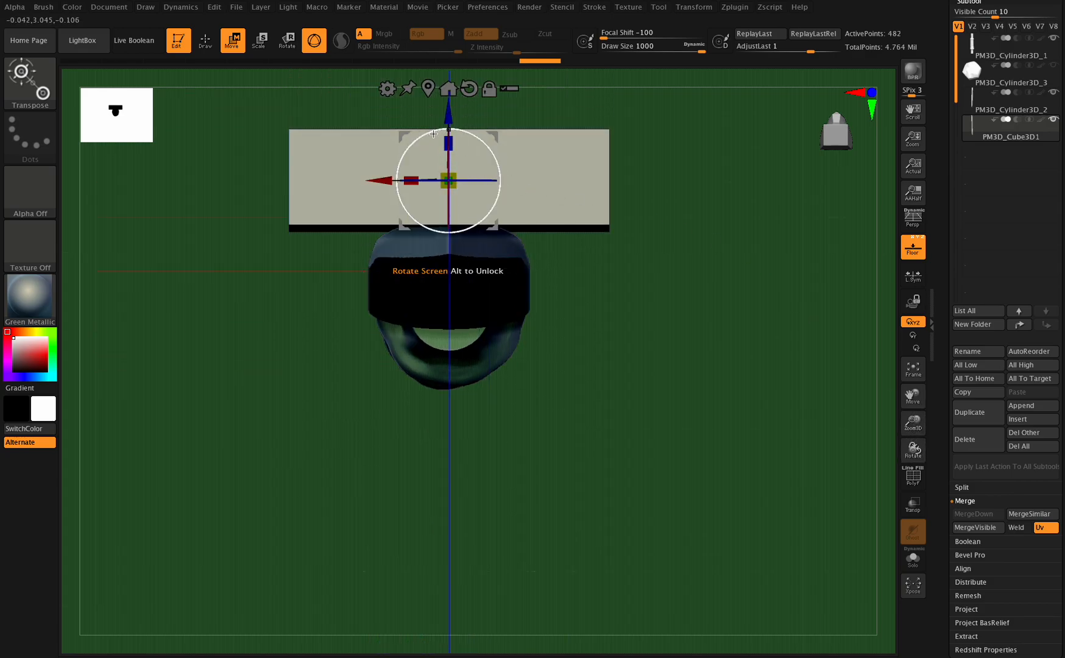
left_click_drag(430, 133, 425, 133)
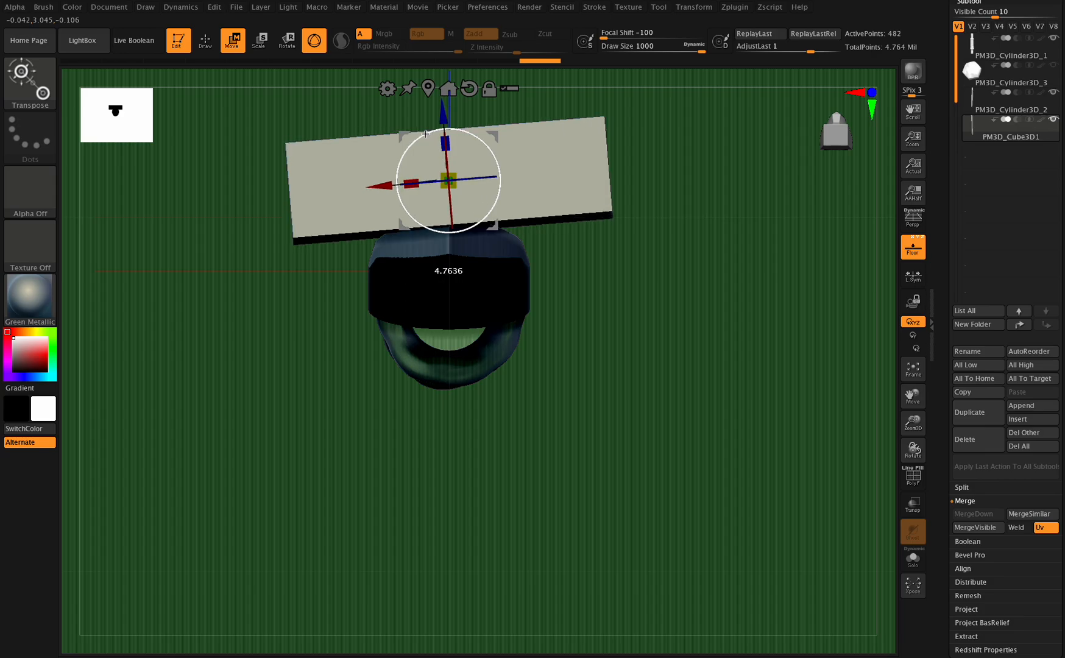
left_click_drag(438, 122, 443, 115)
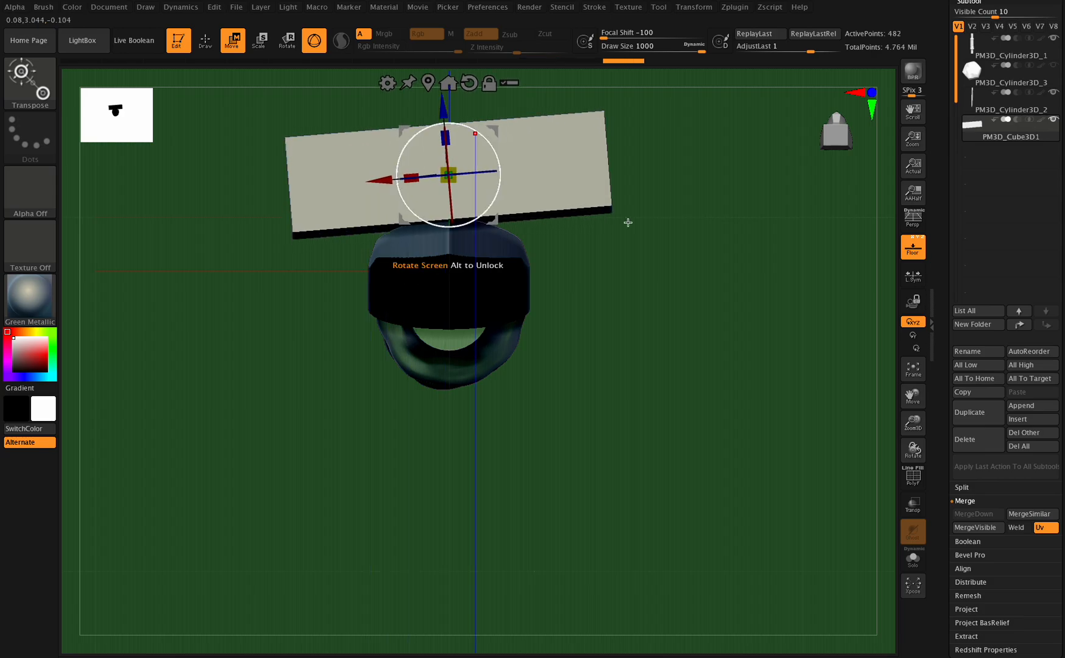
Step: Turn on transparency, then roll the bar further around the blade's length and adjust its Z offset
left_click_drag(912, 451, 916, 450)
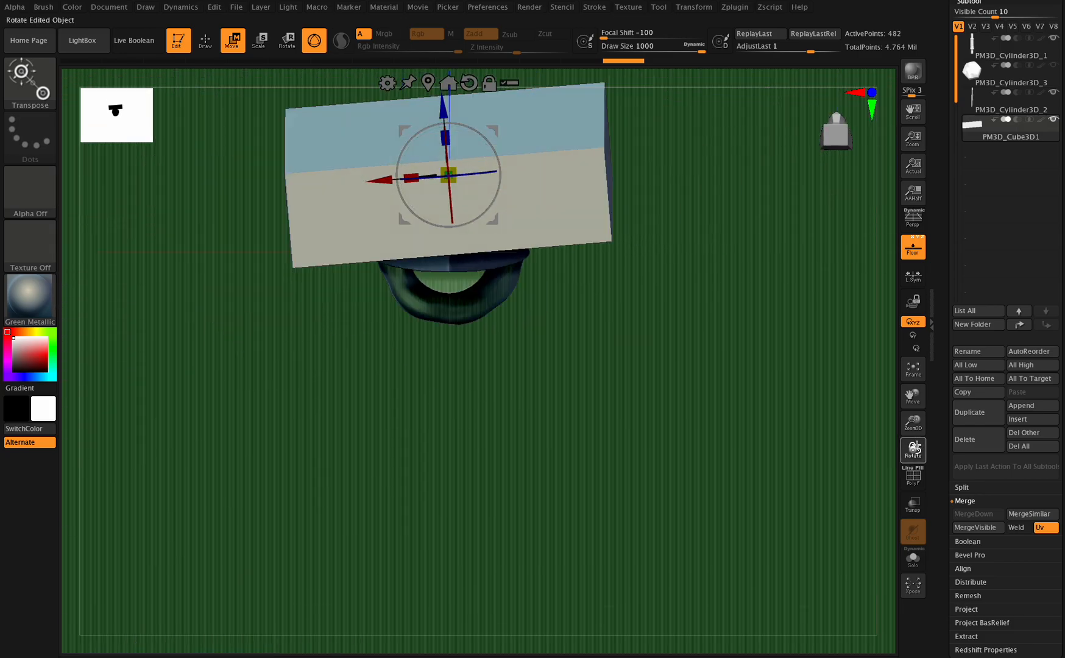
left_click(912, 507)
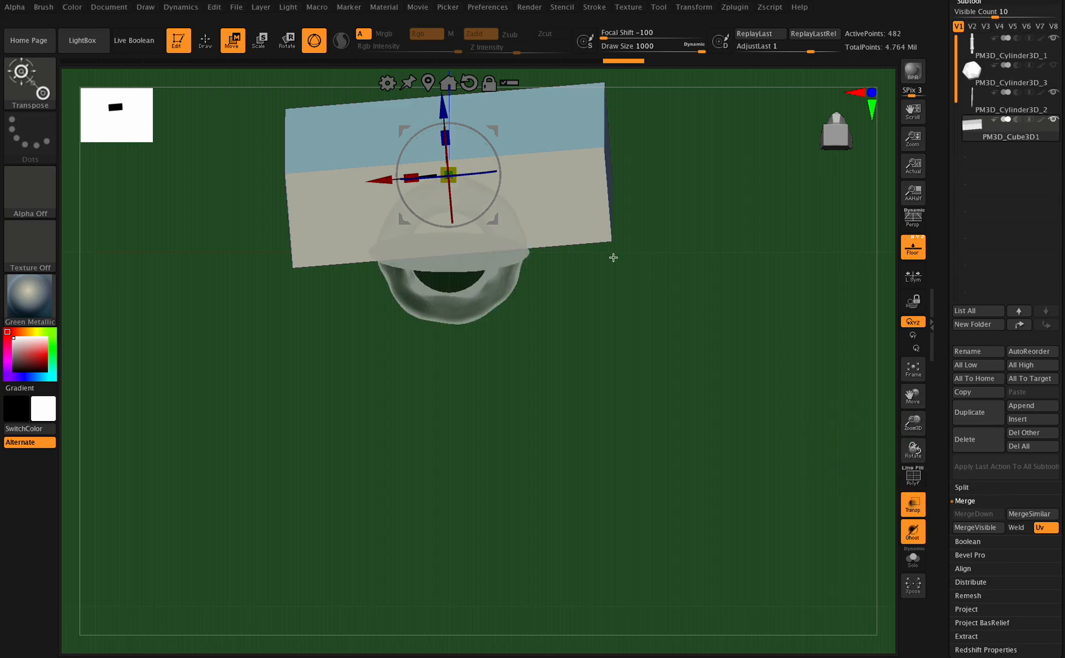
left_click_drag(913, 450, 913, 449)
left_click_drag(444, 115, 444, 107)
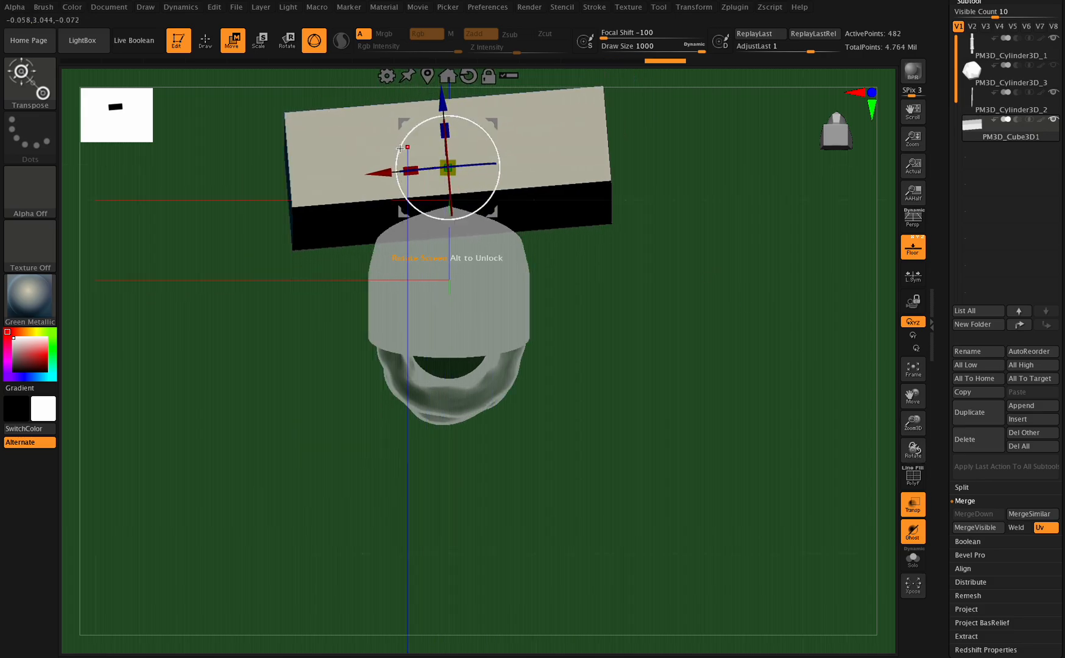
left_click_drag(394, 142, 403, 152)
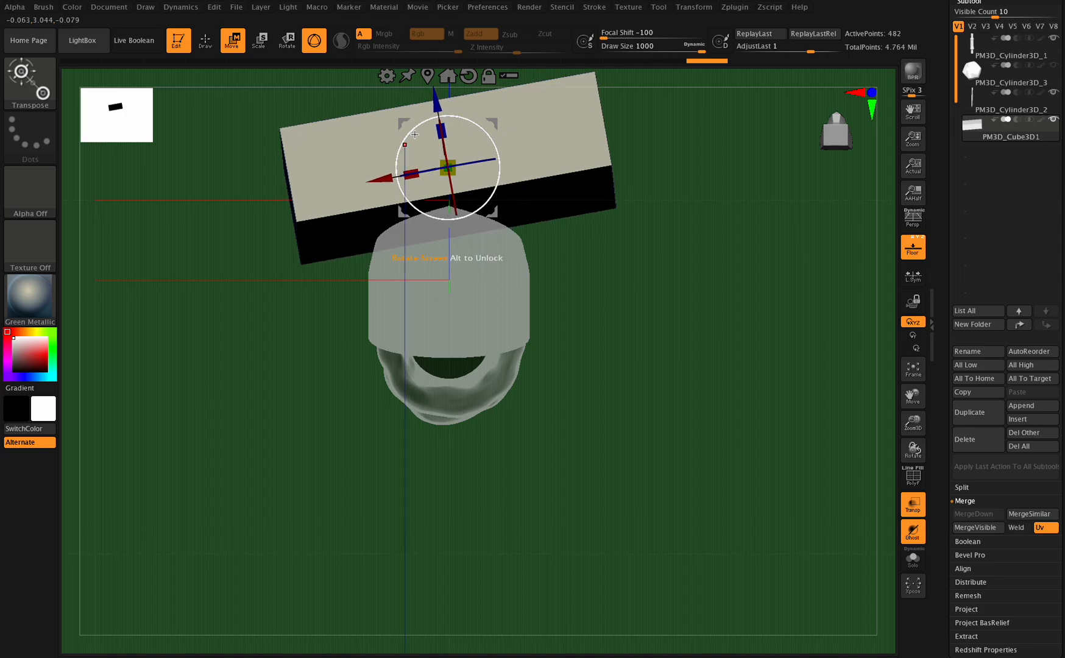
left_click_drag(438, 111, 439, 113)
Step: Tilt the cube bar slightly in side view and adjust its Z offset against the blade from the tip view
left_click_drag(912, 450, 810, 402)
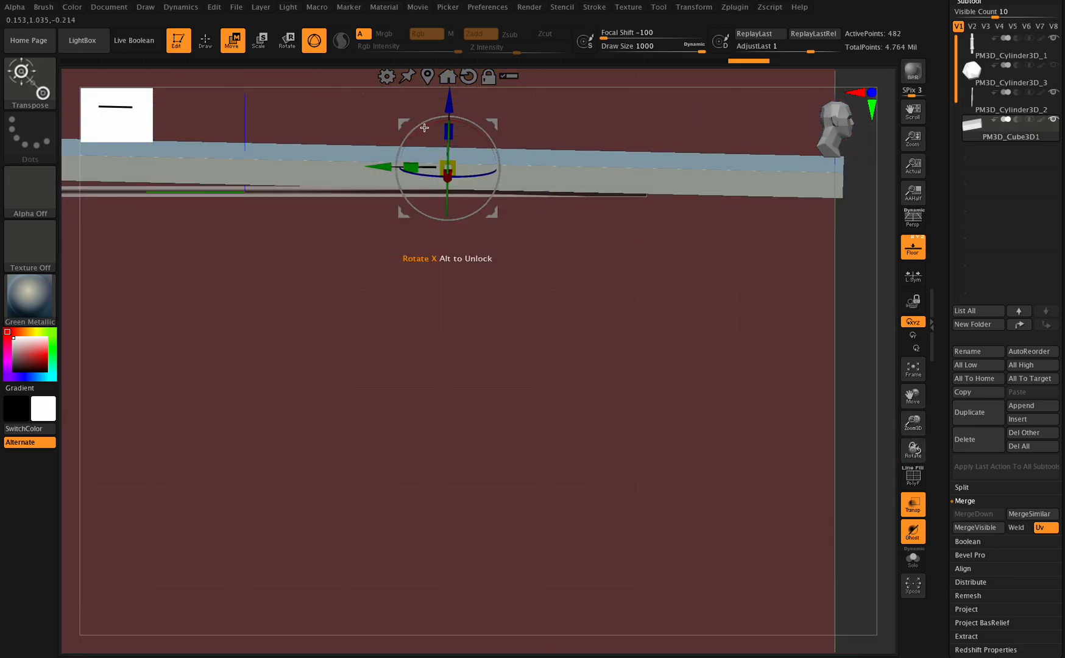
left_click_drag(421, 125, 448, 104)
mouse_move(912, 452)
left_mouse_down()
mouse_move(885, 455)
mouse_move(913, 447)
mouse_move(911, 469)
left_mouse_up()
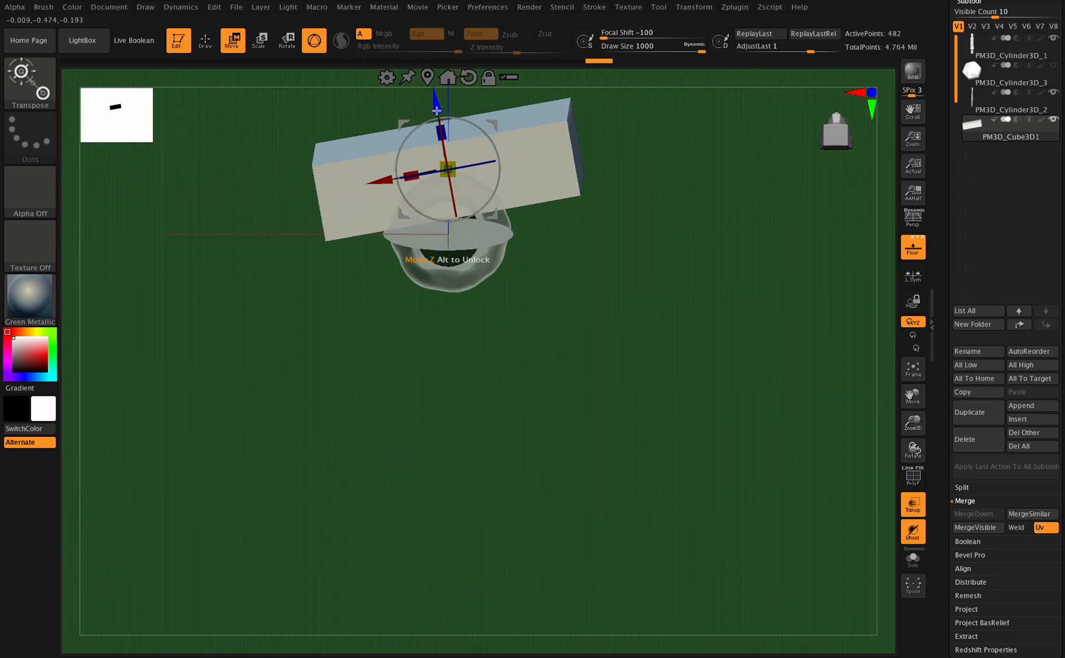
left_click_drag(433, 112, 434, 114)
left_click_drag(907, 426, 906, 407)
mouse_move(913, 449)
left_mouse_down()
mouse_move(911, 477)
mouse_move(914, 450)
left_mouse_up()
Step: Preview the bar's subtraction from the blade with Live Boolean, with the floor grid and transparency turned off
left_click(914, 258)
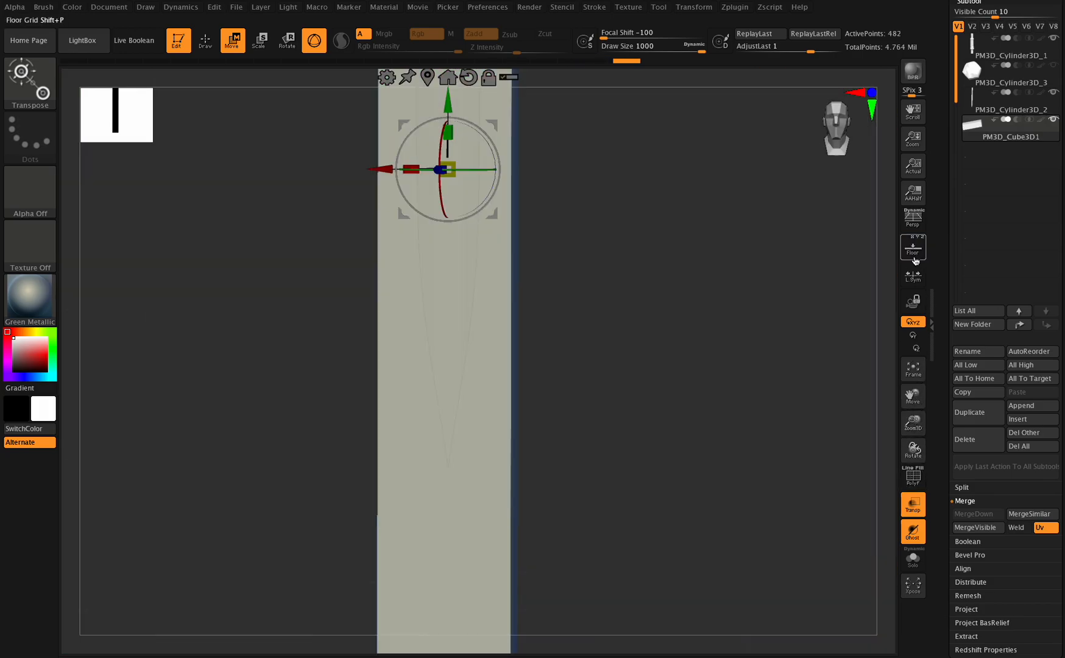
left_click_drag(910, 425, 899, 546)
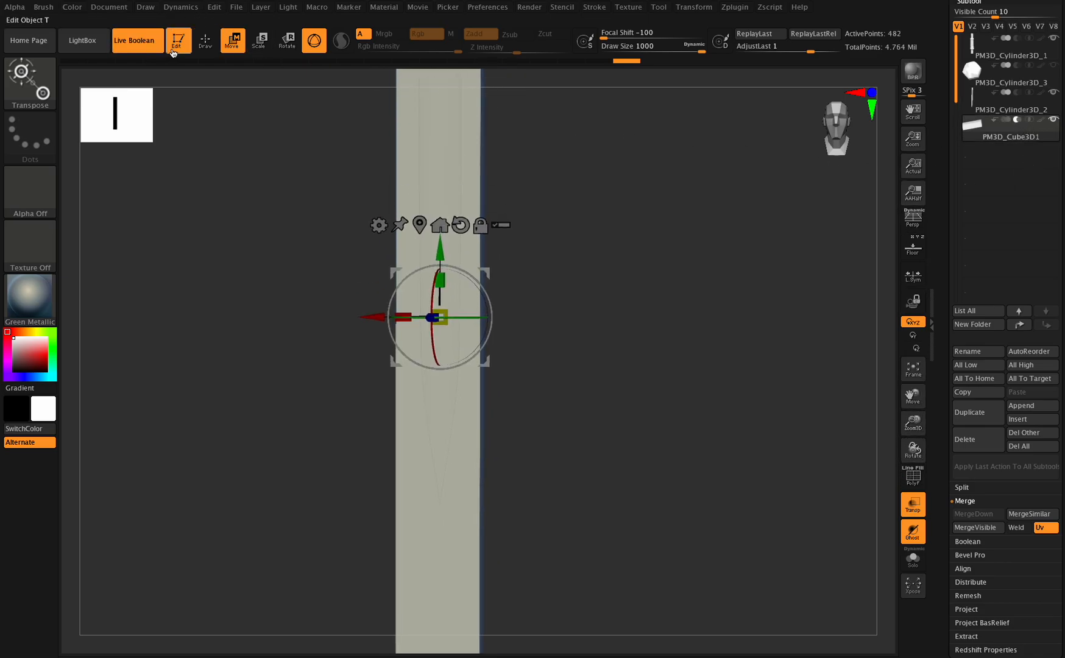
left_click(1012, 105)
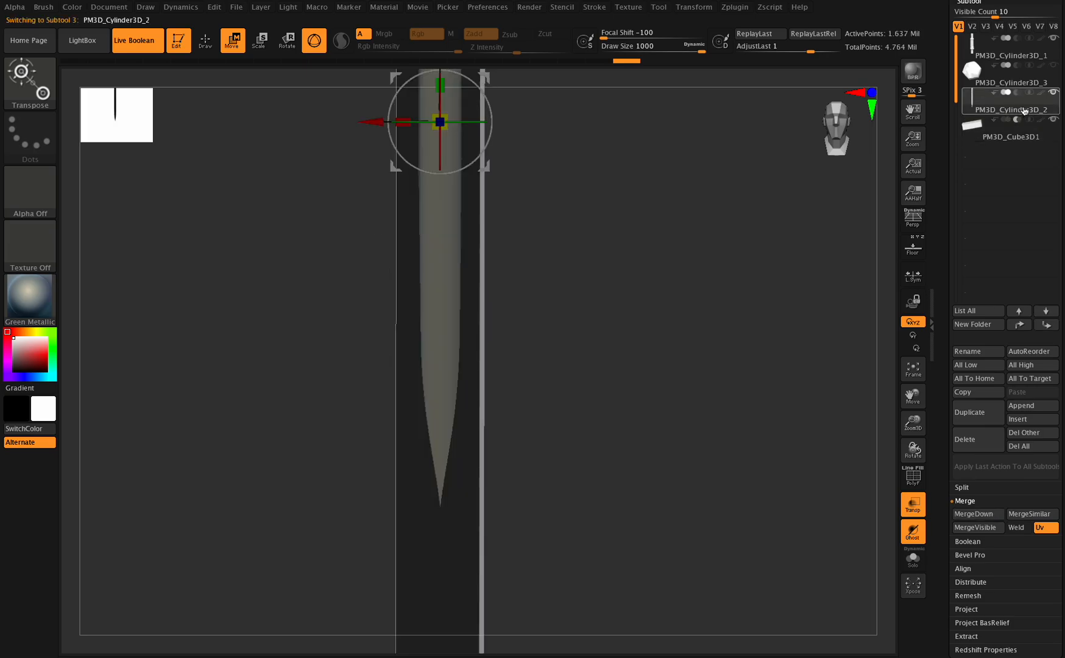
left_click(911, 510)
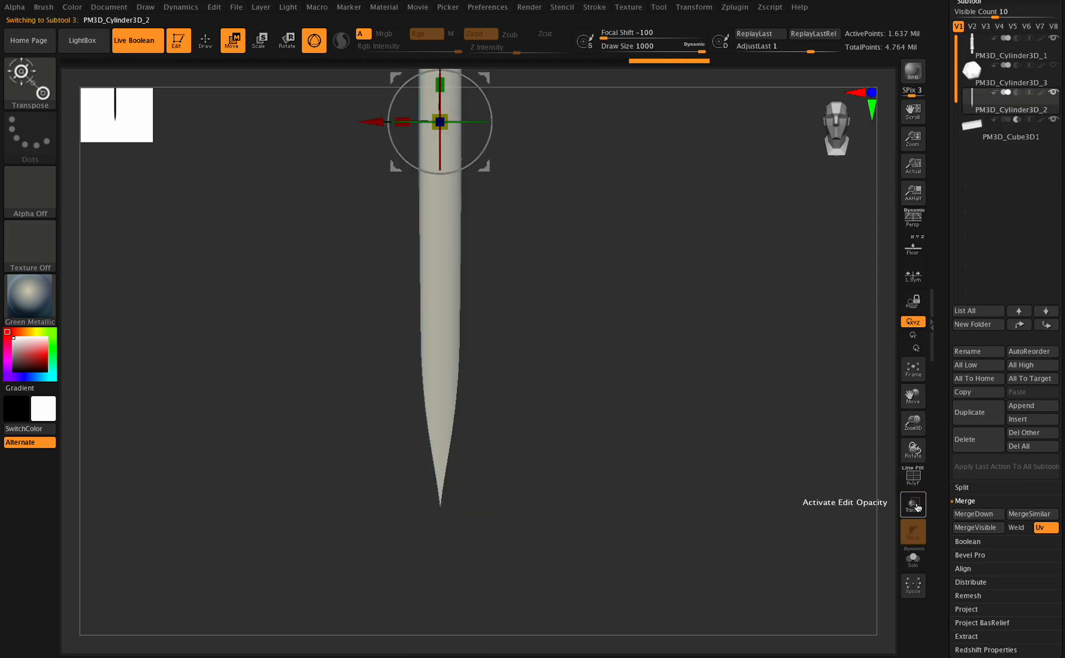
mouse_move(912, 450)
left_mouse_down()
mouse_move(872, 445)
mouse_move(914, 450)
left_mouse_up()
Step: Select the cube bar and nudge it along Z relative to the blade's flat face
mouse_move(1000, 135)
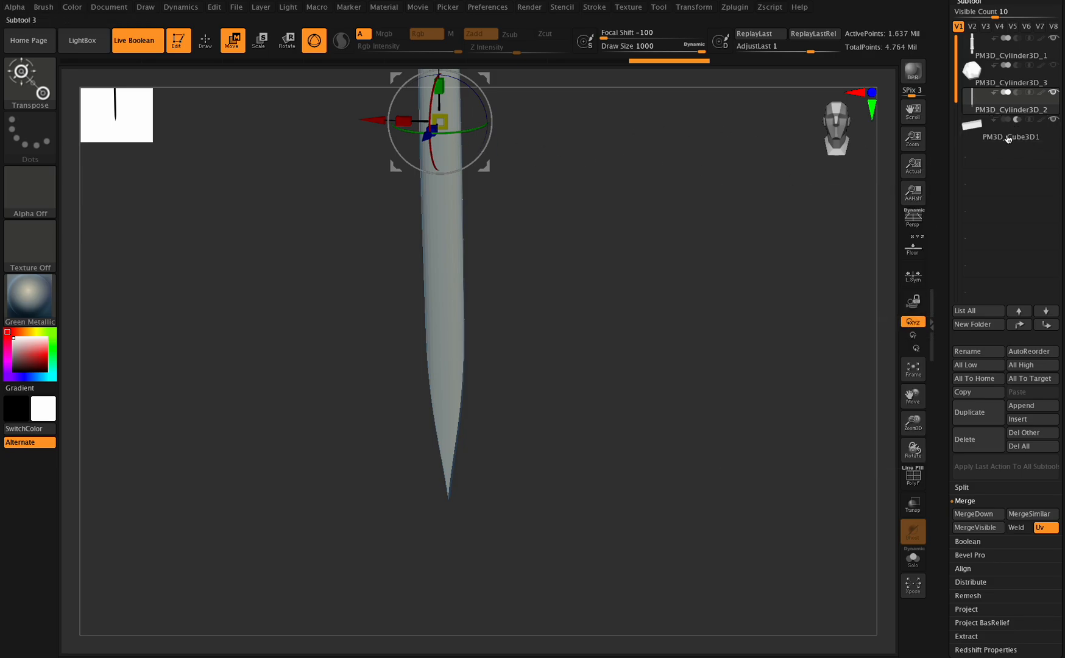
left_click(1010, 138)
left_click_drag(913, 450, 665, 327)
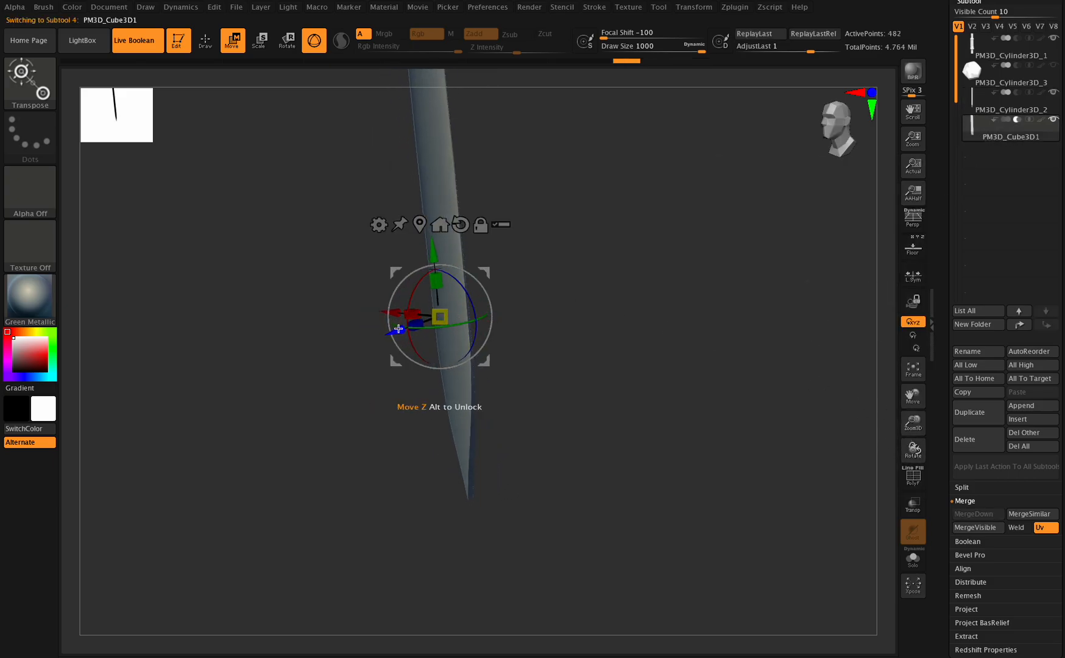
left_click_drag(398, 331, 400, 331)
left_click_drag(909, 446, 905, 414)
left_click(909, 448)
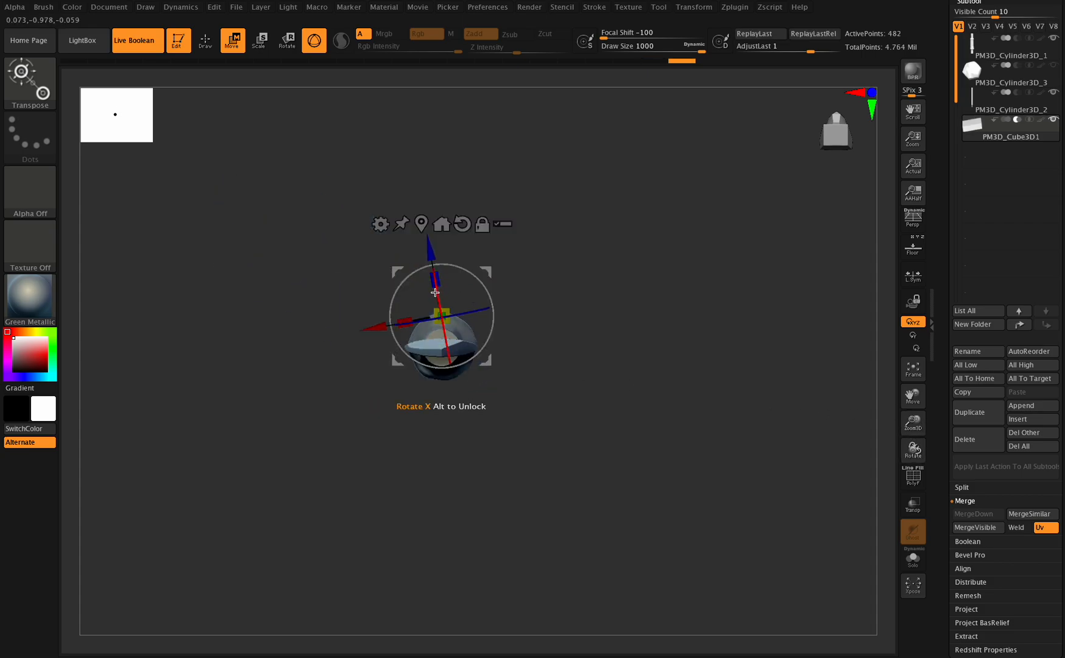
Step: Slide the bar along X until the edge of its cut runs along the blade's centerline
left_click_drag(912, 422, 905, 491)
left_click_drag(912, 423, 915, 335)
left_click_drag(408, 218, 302, 214)
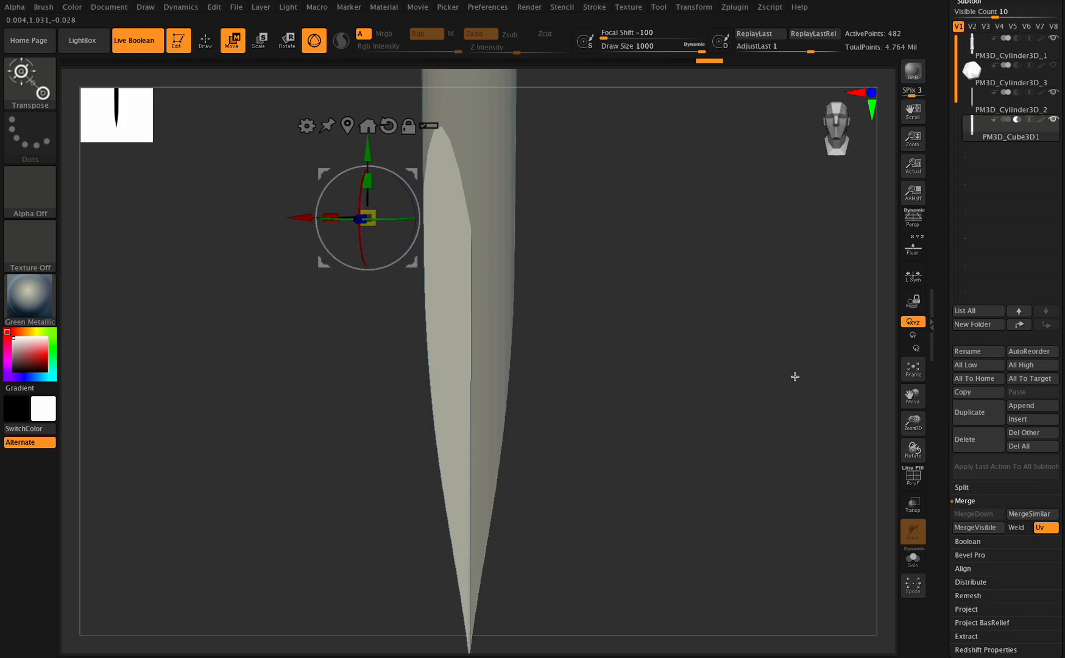
mouse_move(907, 421)
left_mouse_down()
mouse_move(891, 420)
mouse_move(916, 403)
left_mouse_up()
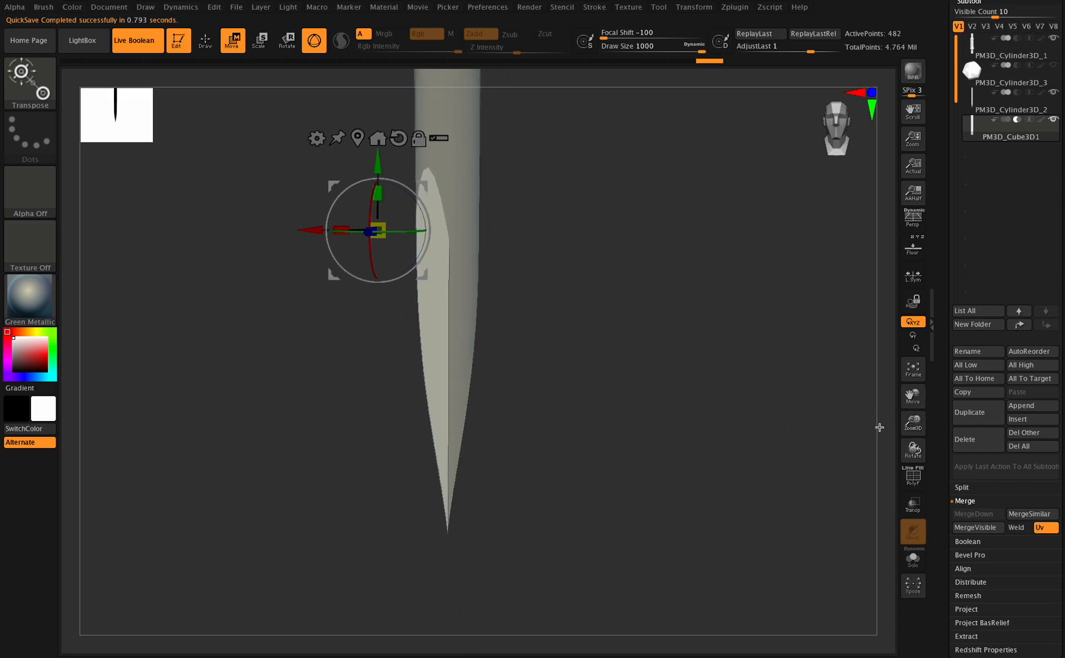
Step: Show the floor grid's reference image to compare the blade tip with it, and hide the grid again
left_click(917, 260)
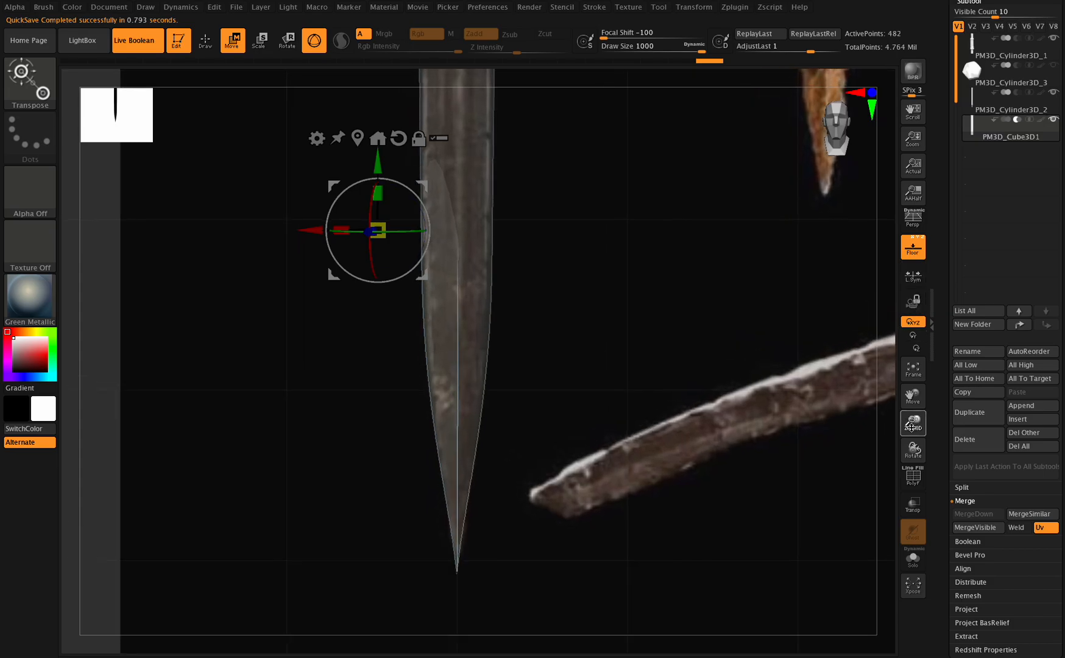
left_click_drag(913, 449, 912, 393)
left_click(916, 256)
Step: Raise the bar along Y, tilt it slightly about X, and shift it about -0.0063 along Z
left_click_drag(912, 448, 912, 396)
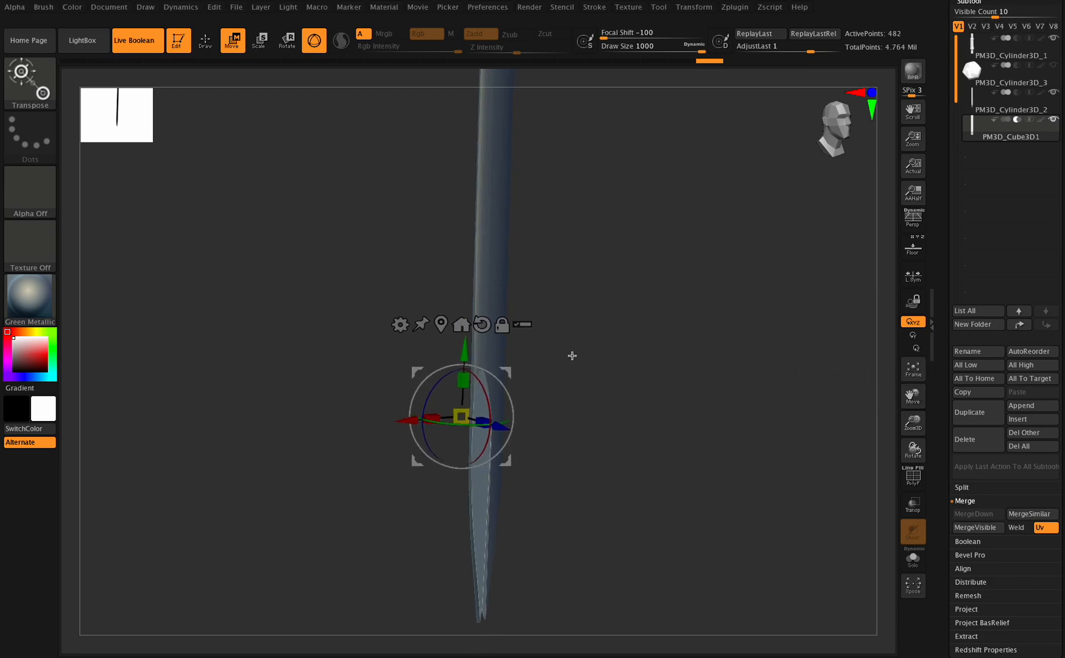
left_click_drag(461, 346, 463, 323)
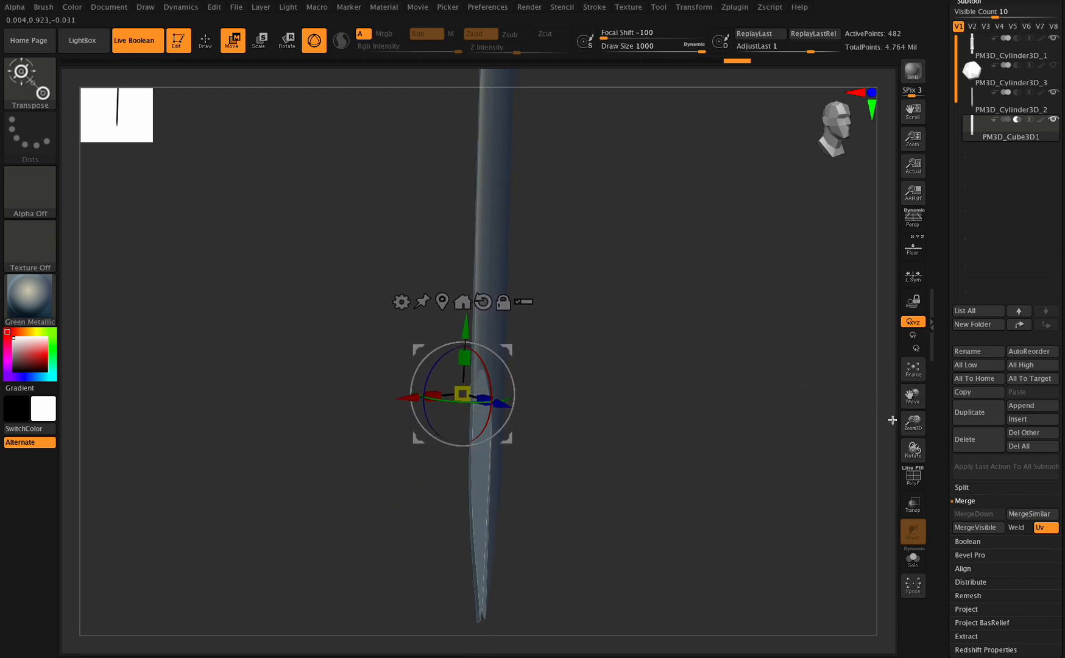
left_click_drag(912, 424, 912, 421)
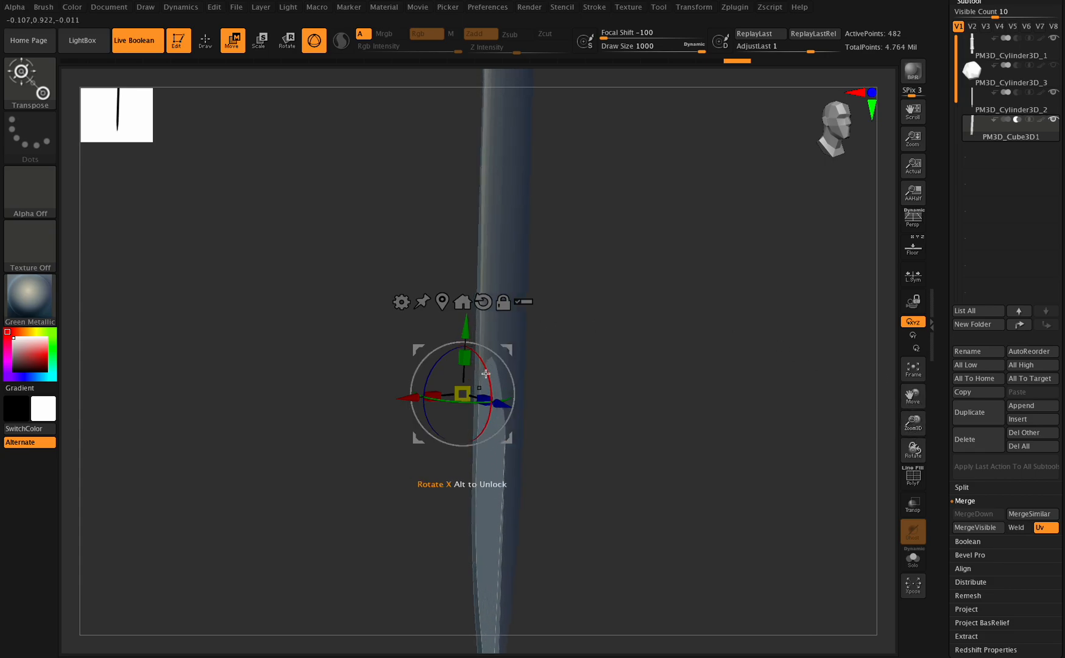
left_click_drag(487, 372, 500, 403)
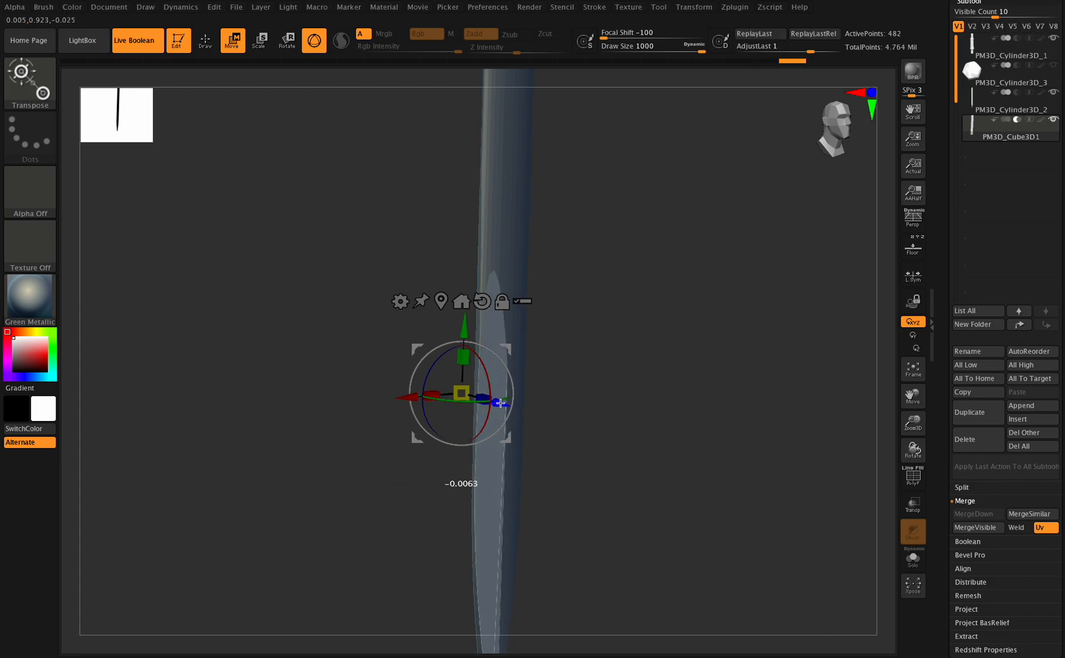
Step: Fine-tune the bar's Z offset with small shifts of about -0.0028 and -0.0022 to lengthen the bevel up the blade
left_click_drag(902, 446, 944, 337)
left_click_drag(529, 335, 530, 335)
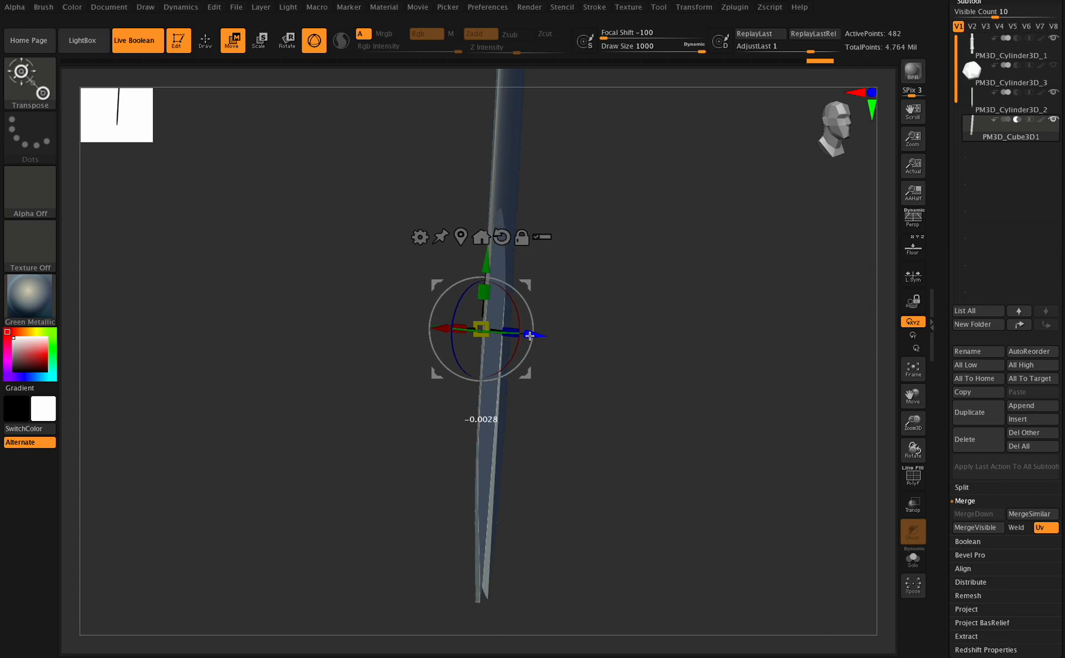
left_click_drag(902, 447, 908, 446)
left_click_drag(910, 421, 887, 408)
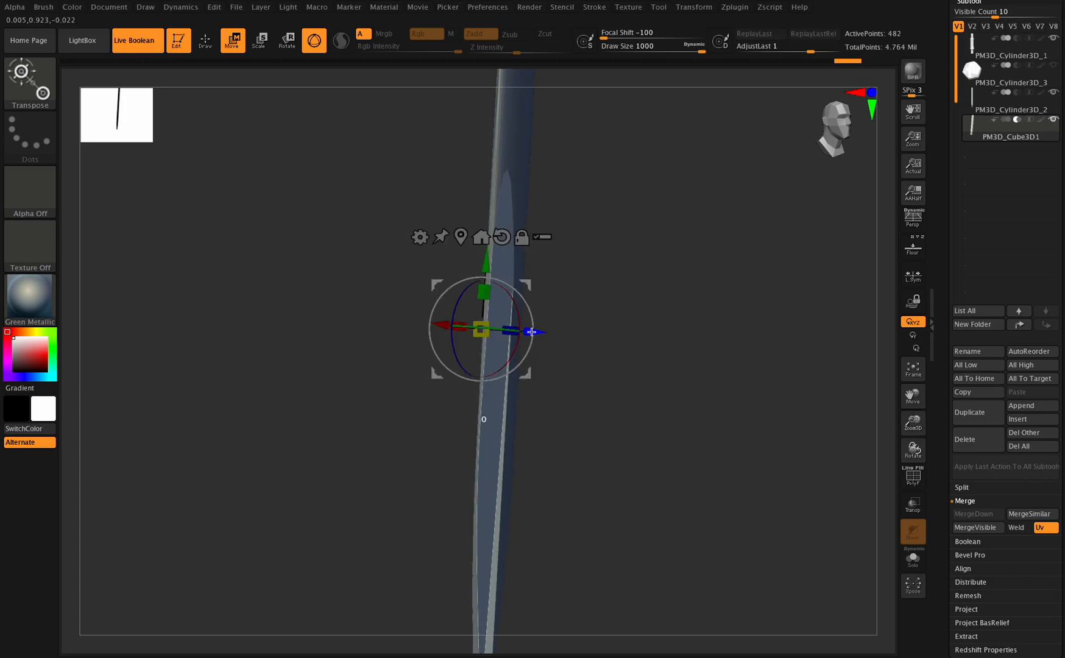
left_click_drag(530, 332, 531, 332)
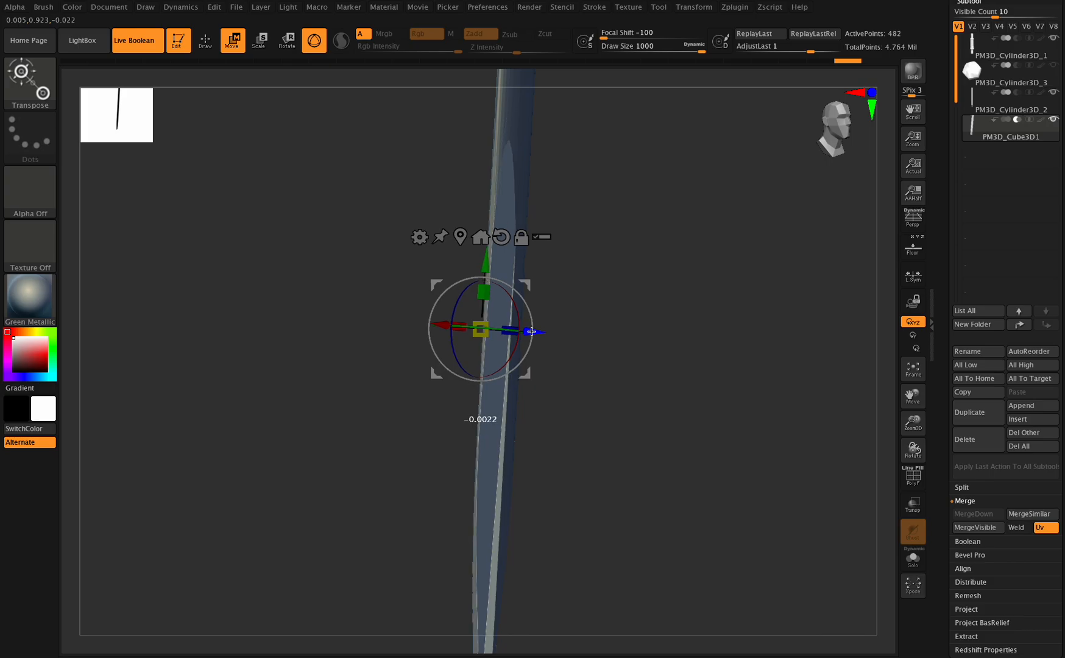
left_click_drag(903, 415, 936, 355)
mouse_move(902, 449)
left_mouse_down()
mouse_move(916, 445)
mouse_move(913, 427)
mouse_move(901, 451)
mouse_move(915, 449)
left_mouse_up()
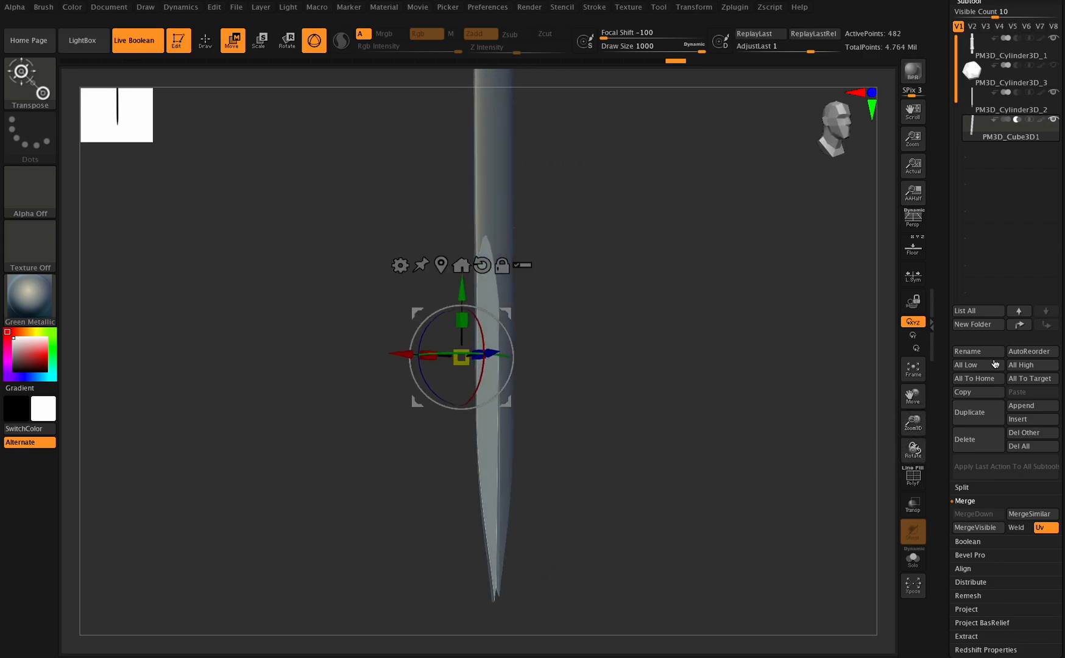
Step: Duplicate the cube bar and mirror the copy across X to cut the matching bevel on the blade's other half
left_click(986, 414)
scroll(1036, 390, "down", 5)
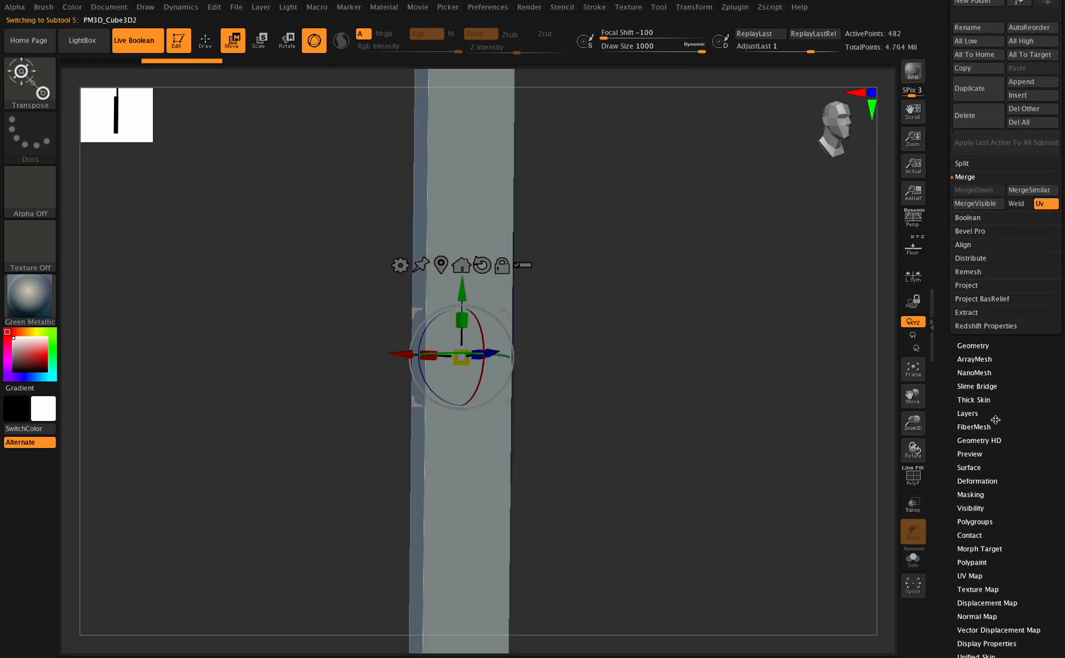
left_click(979, 480)
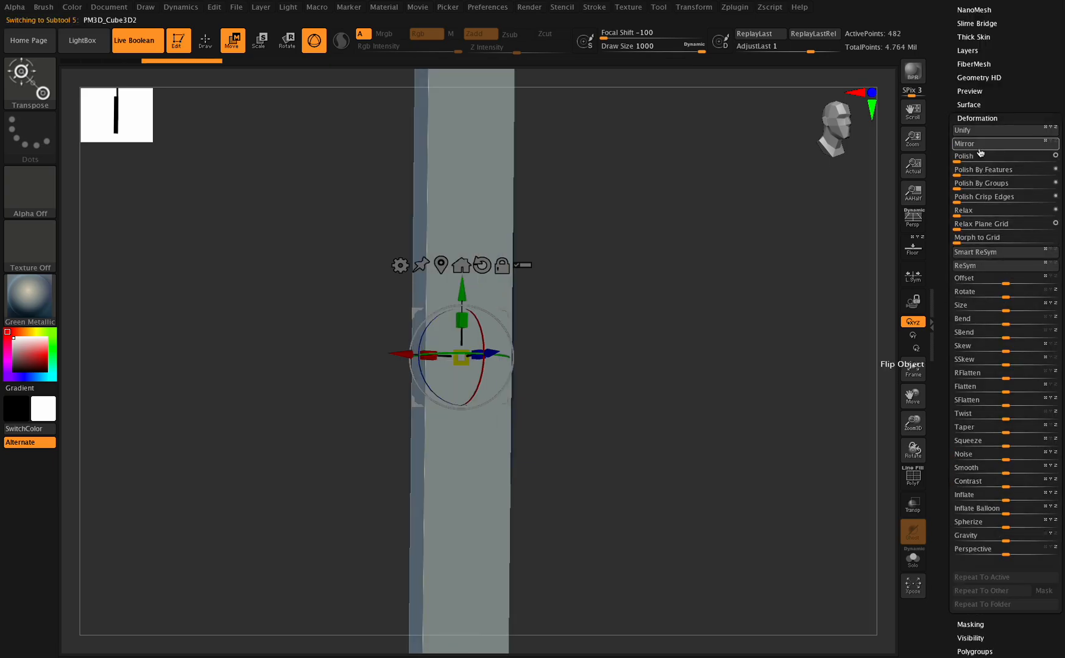
left_click(978, 146)
scroll(1043, 89, "up", 10)
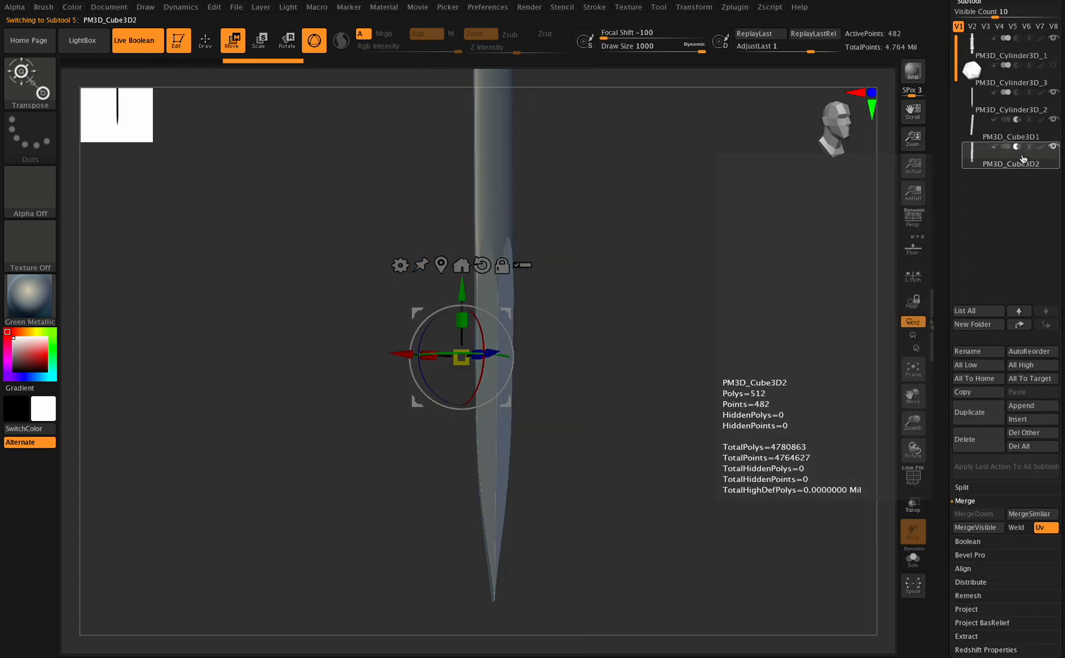
Step: Examine the two mirrored bevels at the blade tip from several angles and distances
left_click_drag(912, 446, 907, 423)
left_click_drag(909, 395, 911, 419)
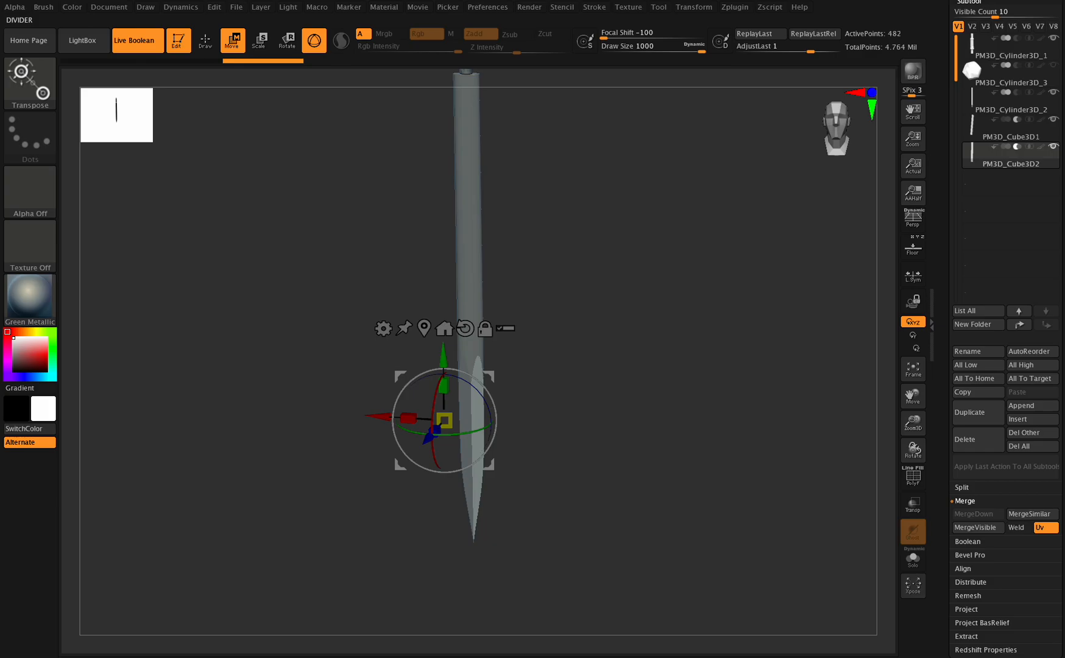
mouse_move(918, 422)
left_mouse_down()
mouse_move(932, 450)
mouse_move(916, 419)
mouse_move(913, 444)
left_mouse_up()
left_click_drag(913, 399, 910, 462)
mouse_move(909, 461)
left_mouse_down()
mouse_move(914, 427)
mouse_move(907, 460)
mouse_move(916, 443)
left_mouse_up()
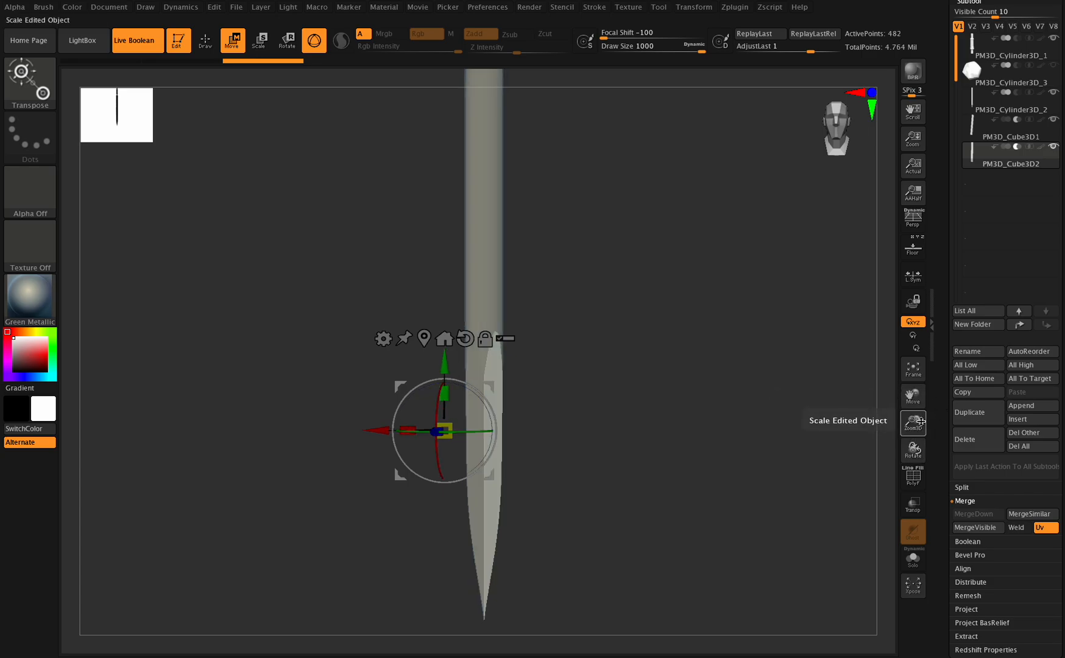
left_click_drag(916, 422, 916, 370)
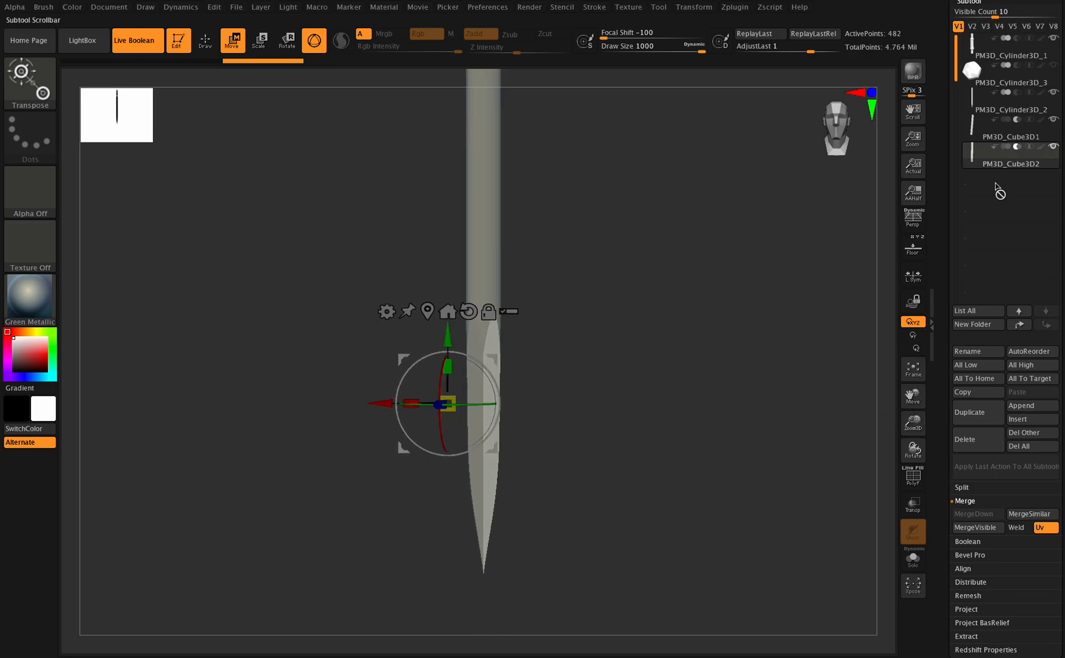
Step: DynaMesh the original cube bar at resolution 488 and group it as a DynaMesh subtraction
left_click(1021, 136)
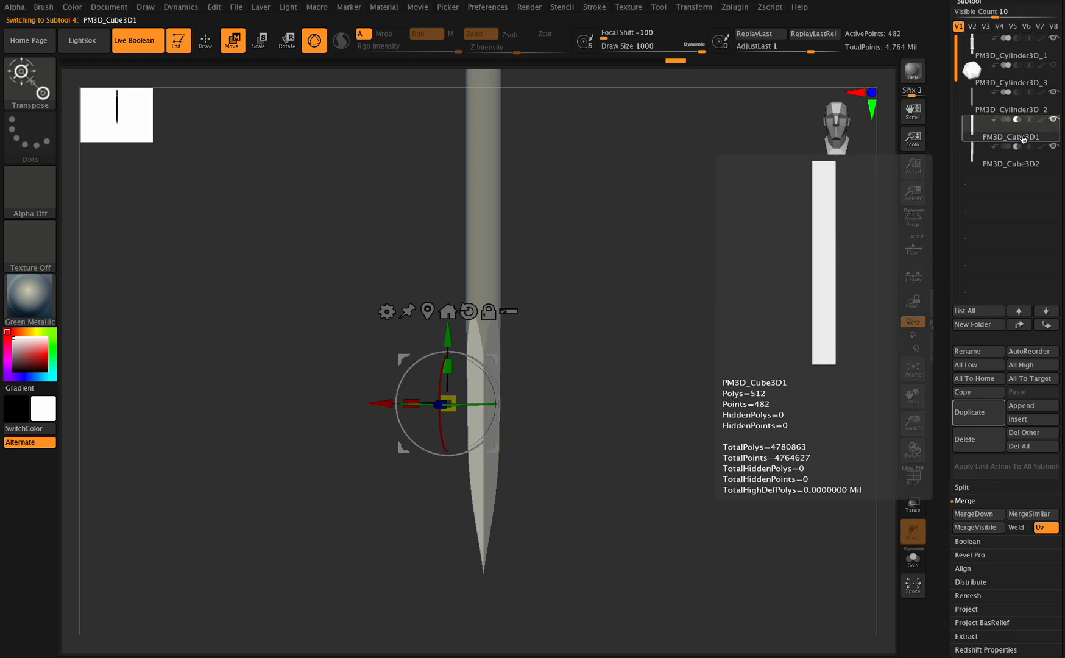
scroll(988, 316, "down", 3)
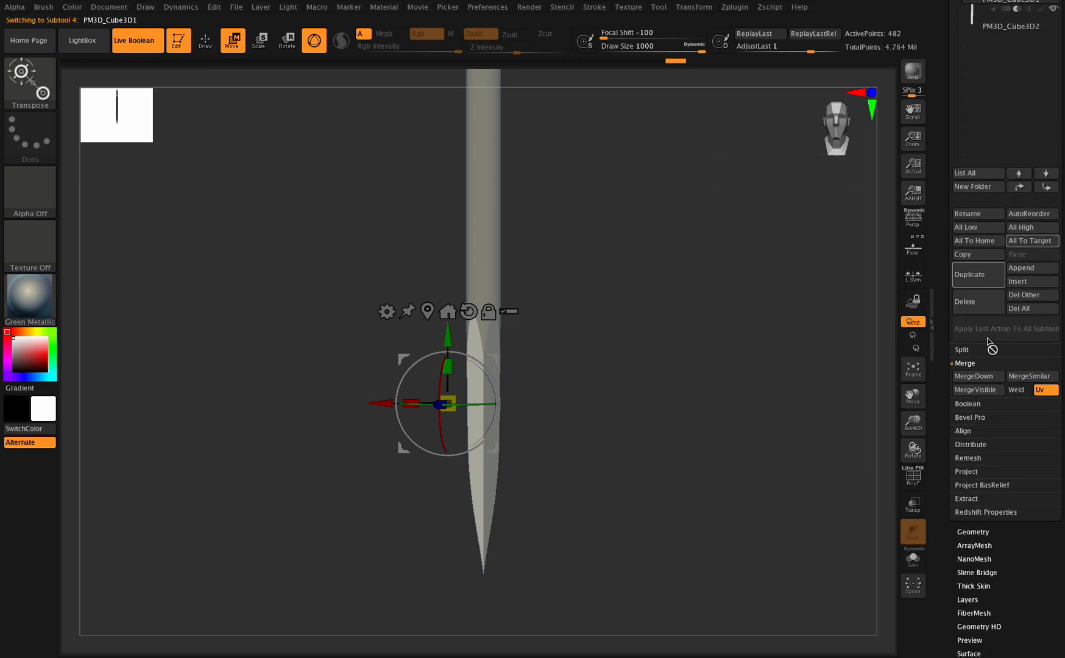
left_click(963, 527)
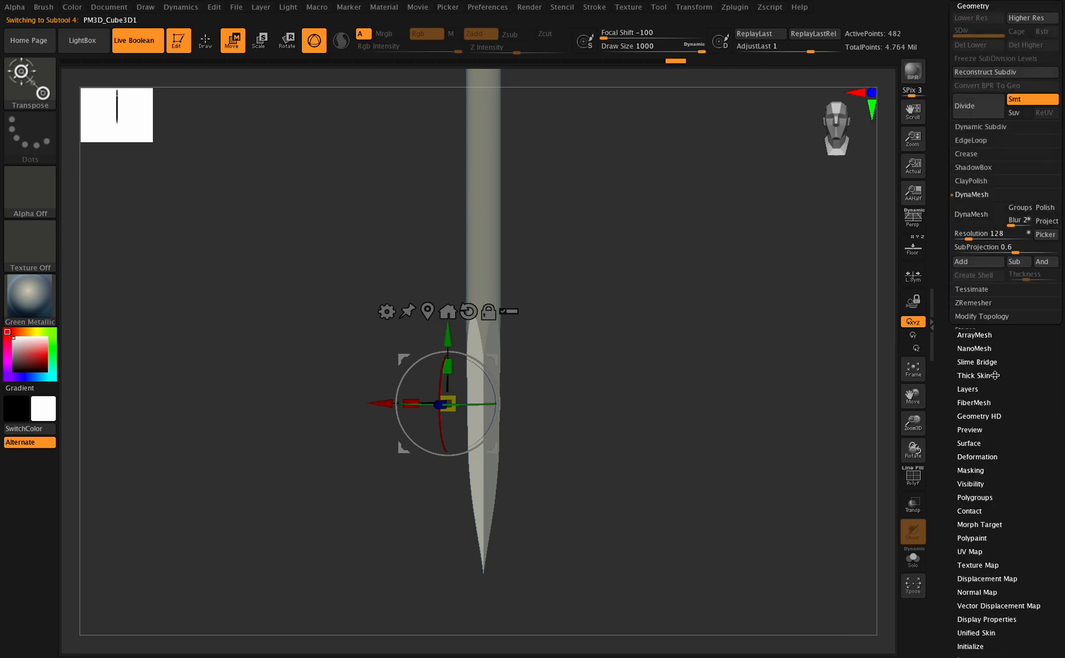
left_click(970, 213)
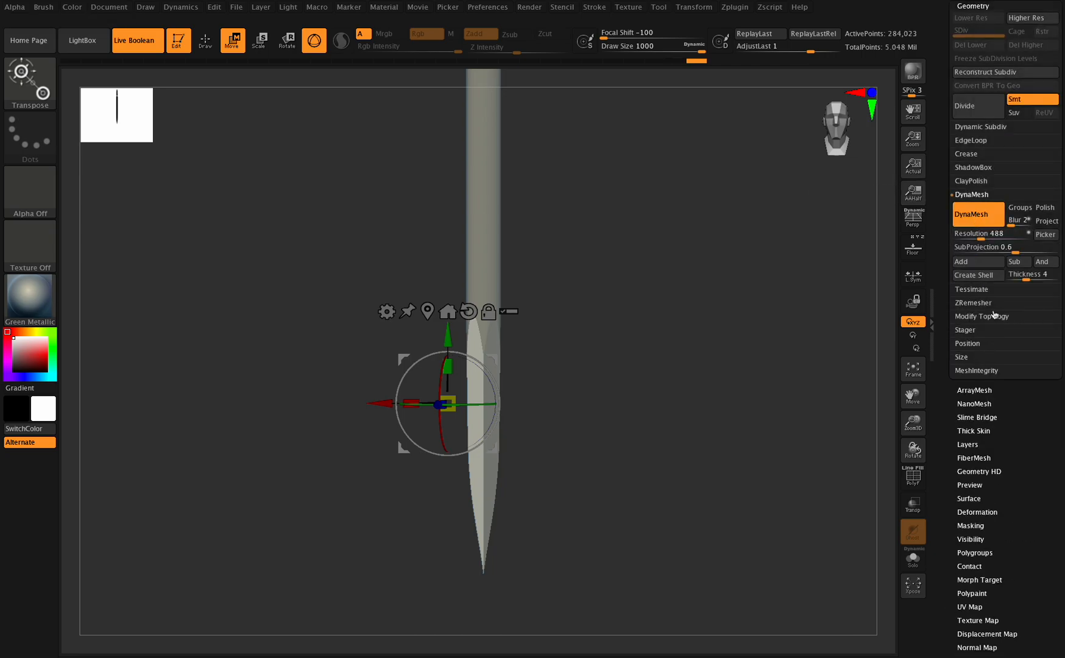
left_click(974, 553)
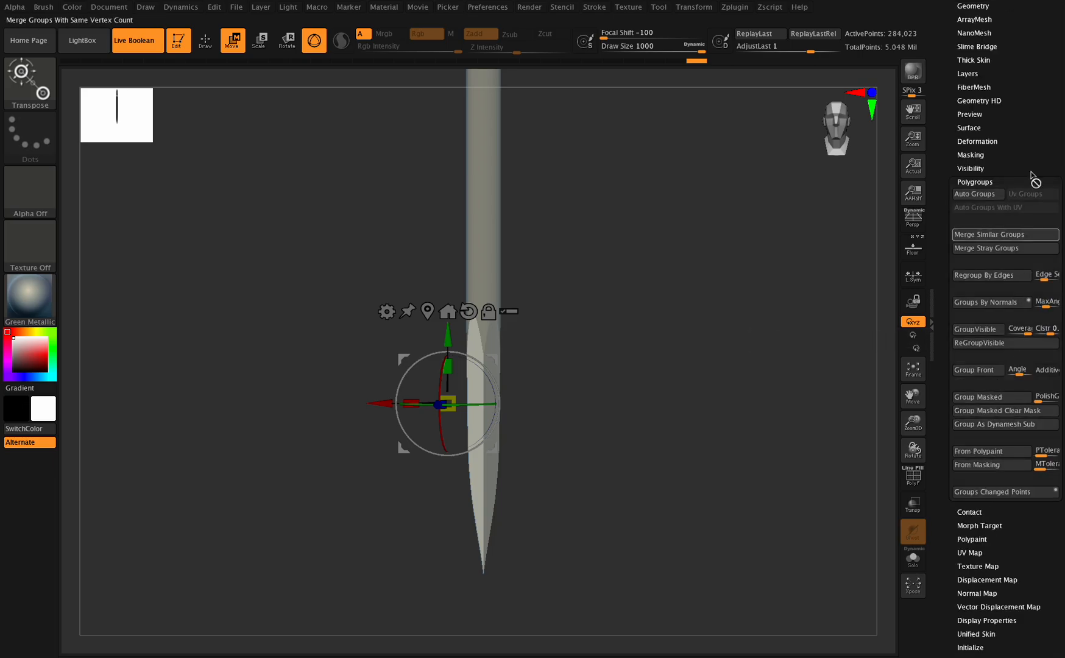
scroll(991, 132, "up", 2)
left_click(970, 58)
Step: Merge the original cube bar into the blade cylinder and update the DynaMesh to cut the first bevel
left_click(1008, 107)
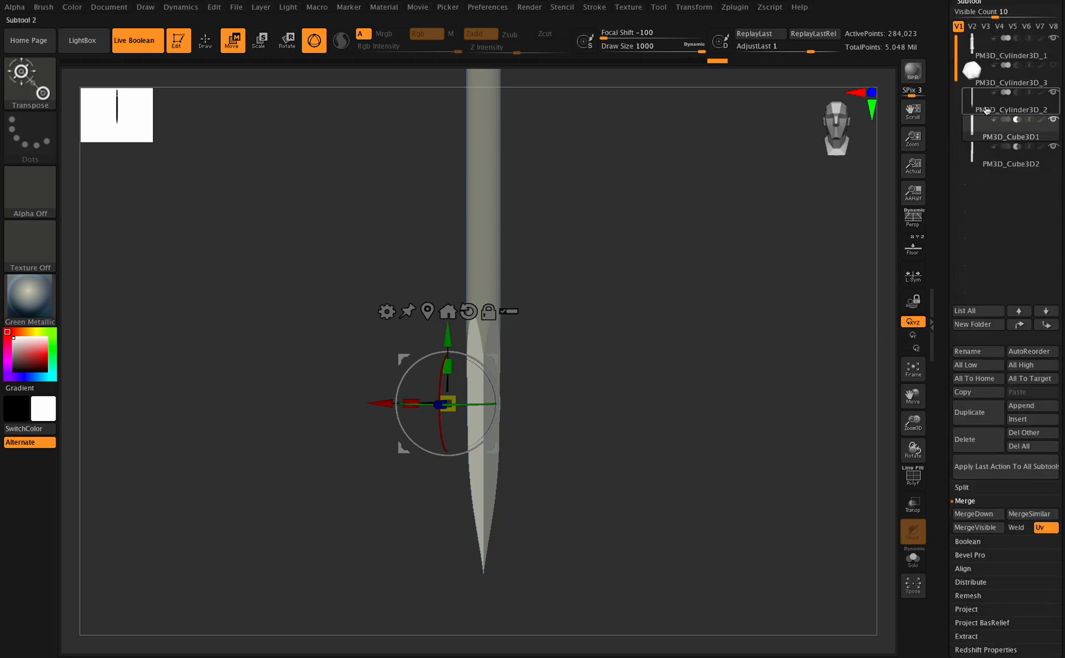
left_click(974, 513)
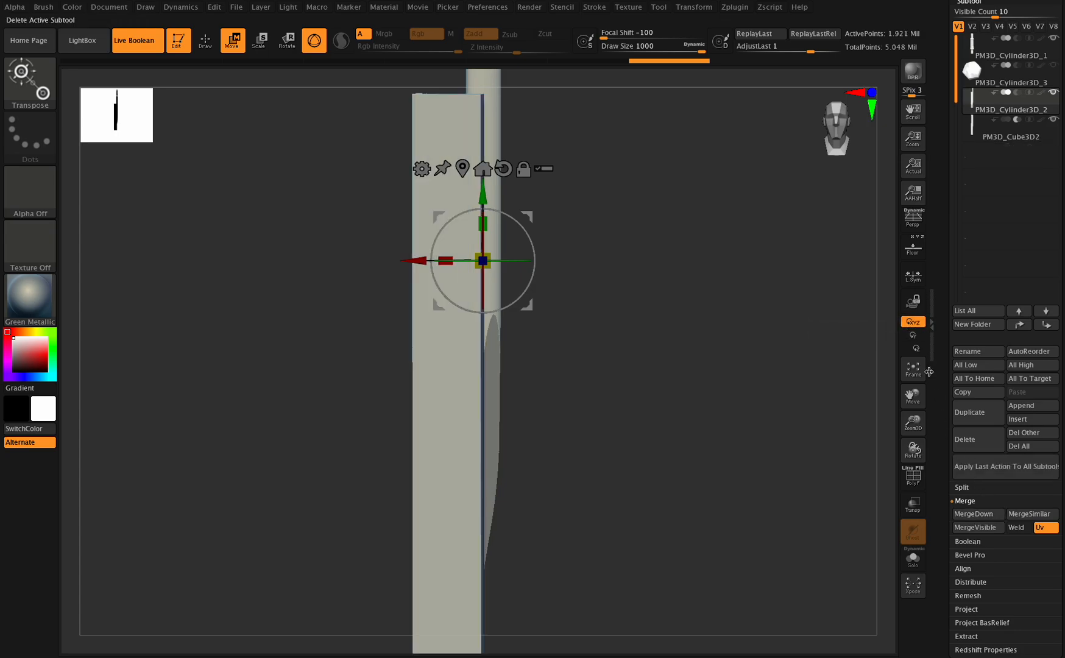
key("ctrl")
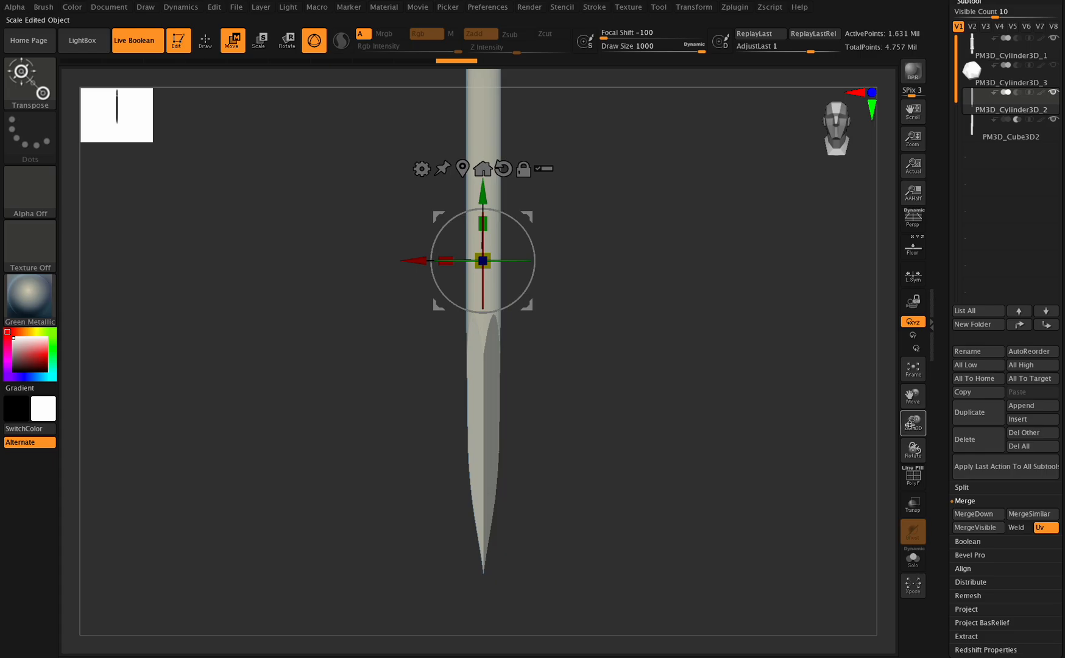
Step: Select the mirrored cube bar and group it as a DynaMesh subtraction
left_click(1001, 137)
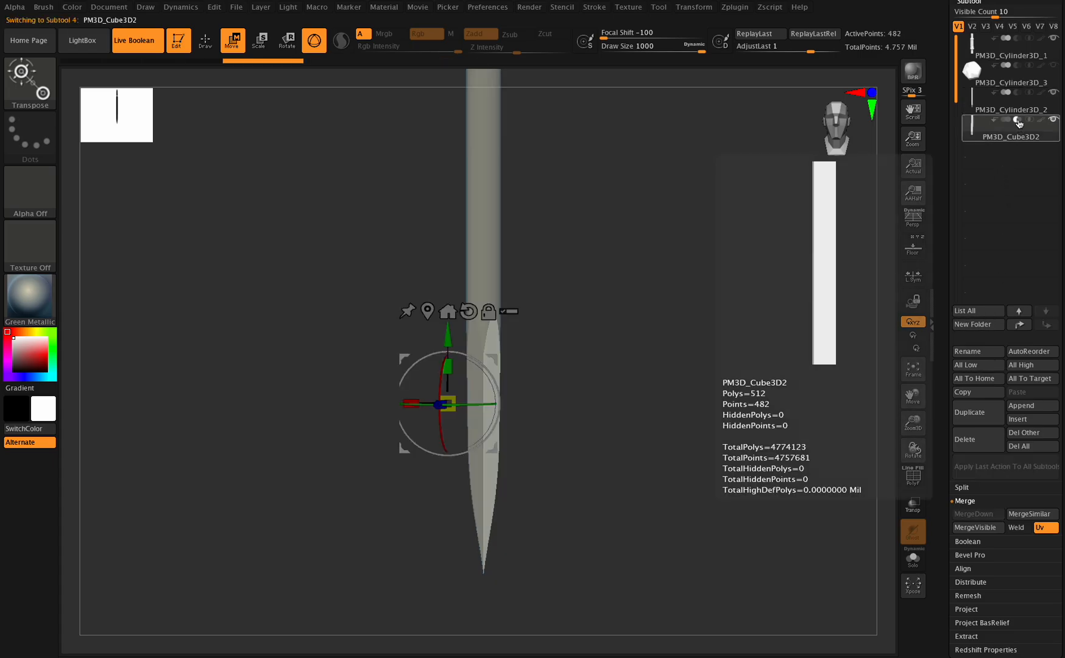
scroll(996, 523, "down", 5)
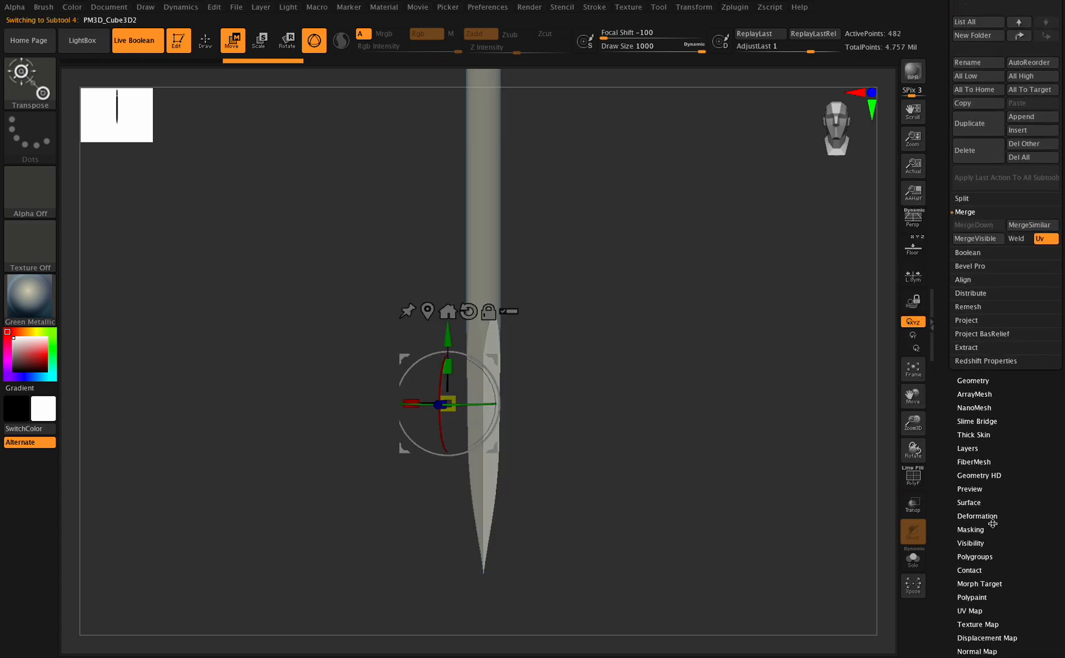
left_click(976, 515)
scroll(987, 633, "down", 2)
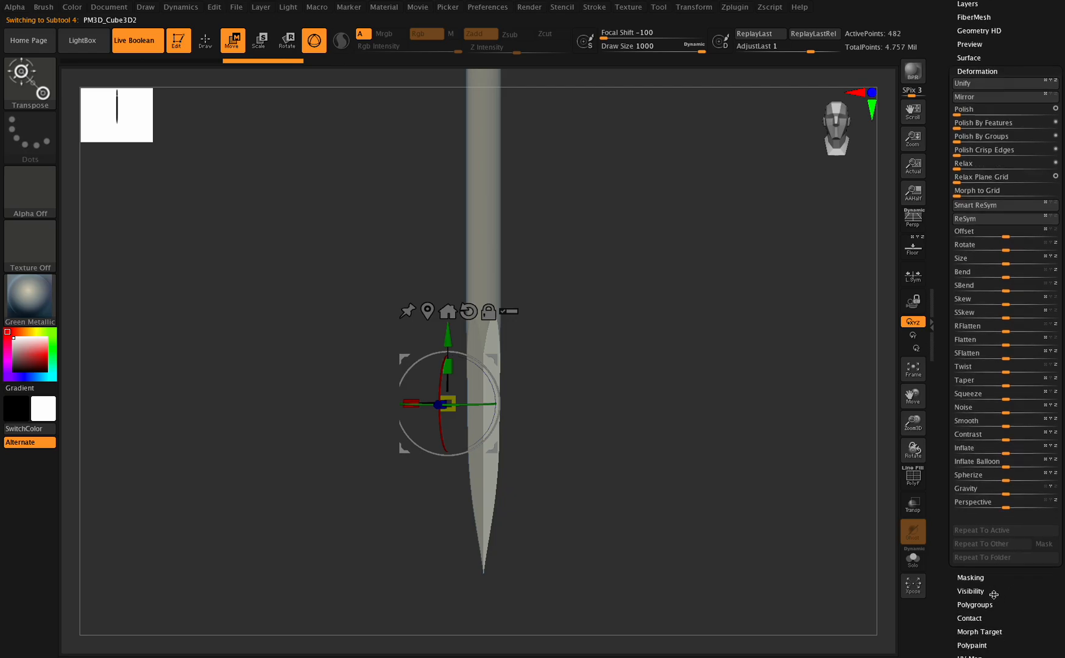
left_click(987, 602)
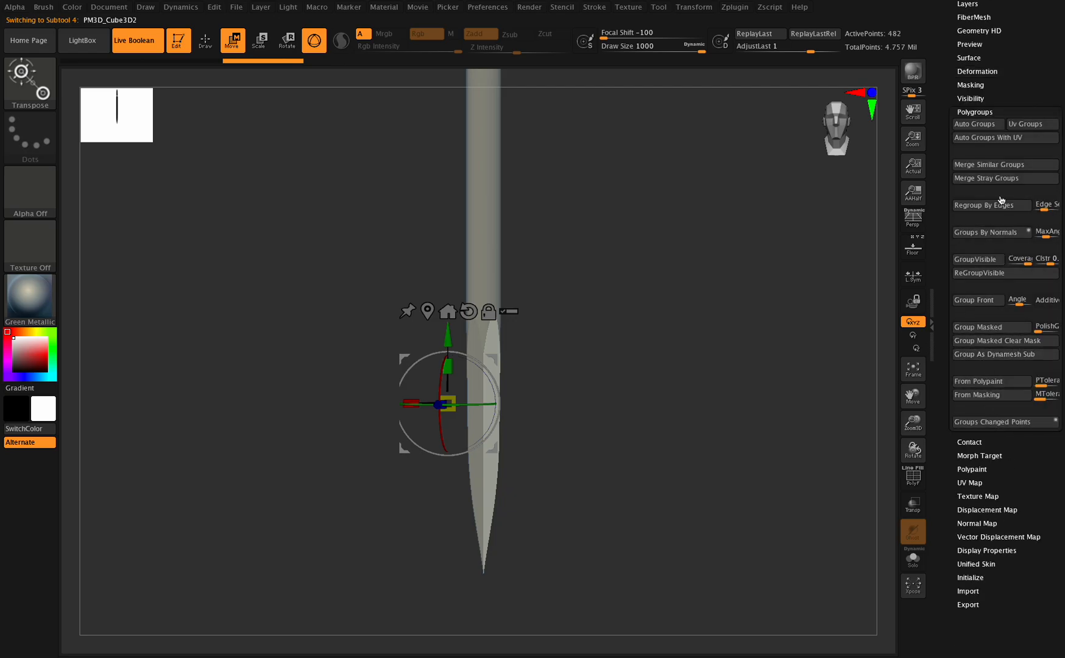
scroll(1005, 99, "up", 1)
scroll(975, 37, "up", 5)
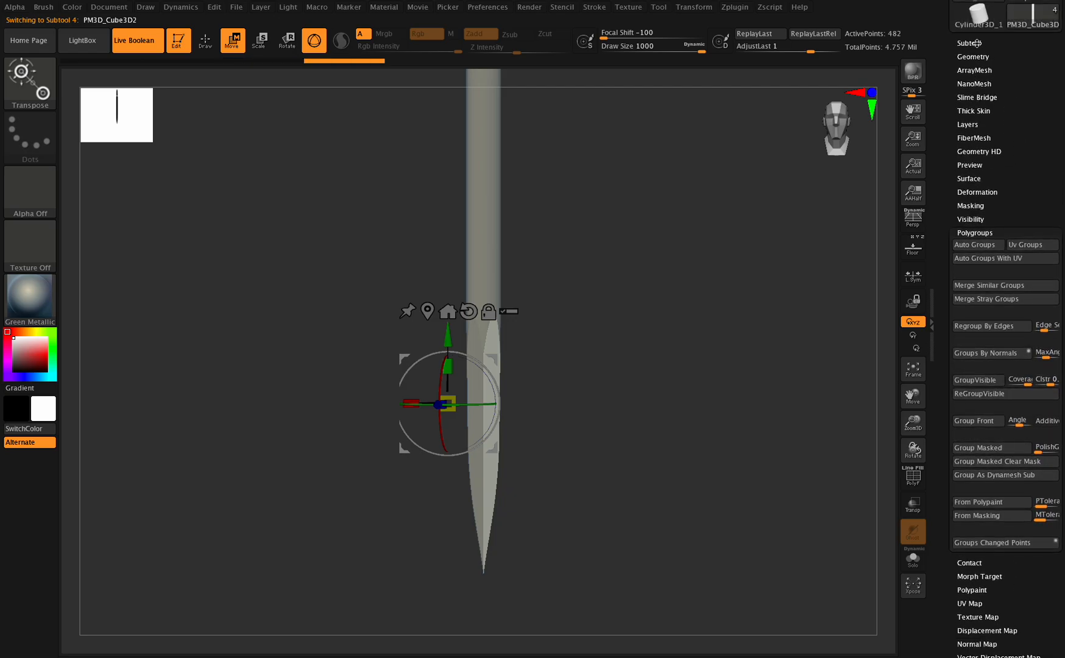
Step: Merge the mirrored cube bar into the blade cylinder and update the DynaMesh to cut the second bevel
left_click(988, 110)
scroll(968, 494, "down", 1)
left_click(963, 455)
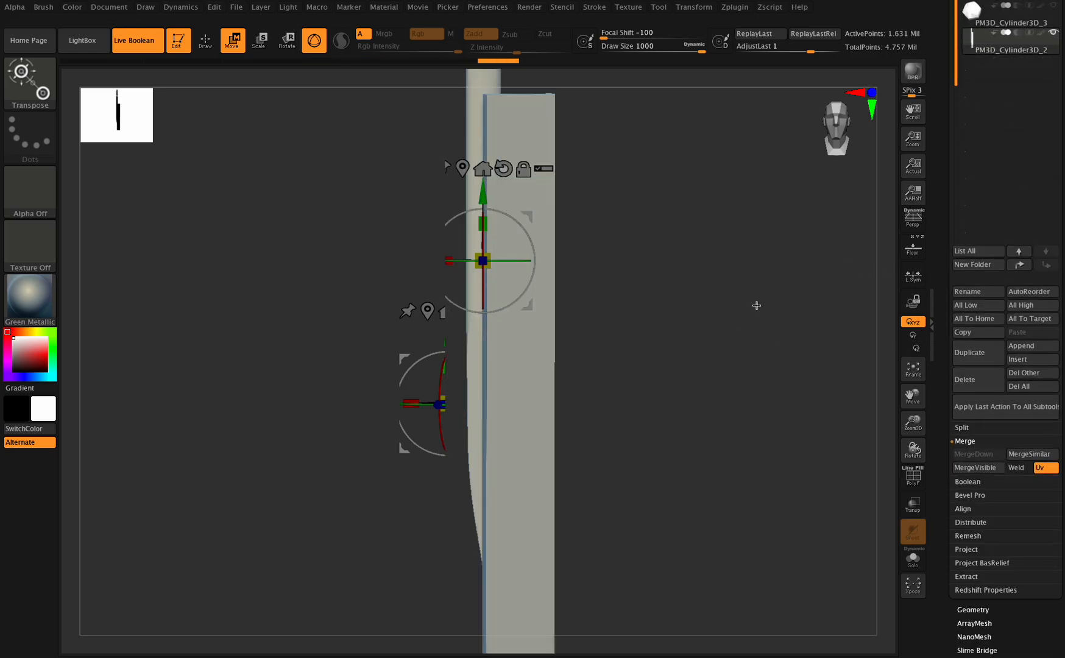
key("ctrl")
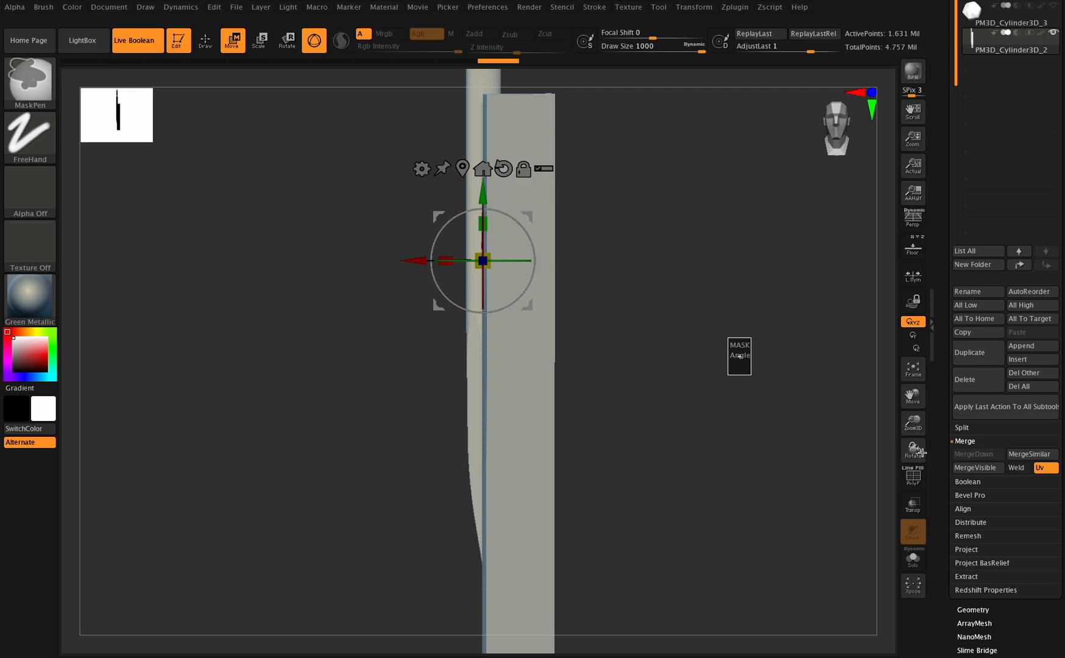
mouse_move(913, 450)
left_mouse_down()
mouse_move(903, 457)
mouse_move(910, 422)
mouse_move(914, 441)
left_mouse_up()
left_click_drag(912, 396, 945, 284)
left_click_drag(913, 421, 902, 387)
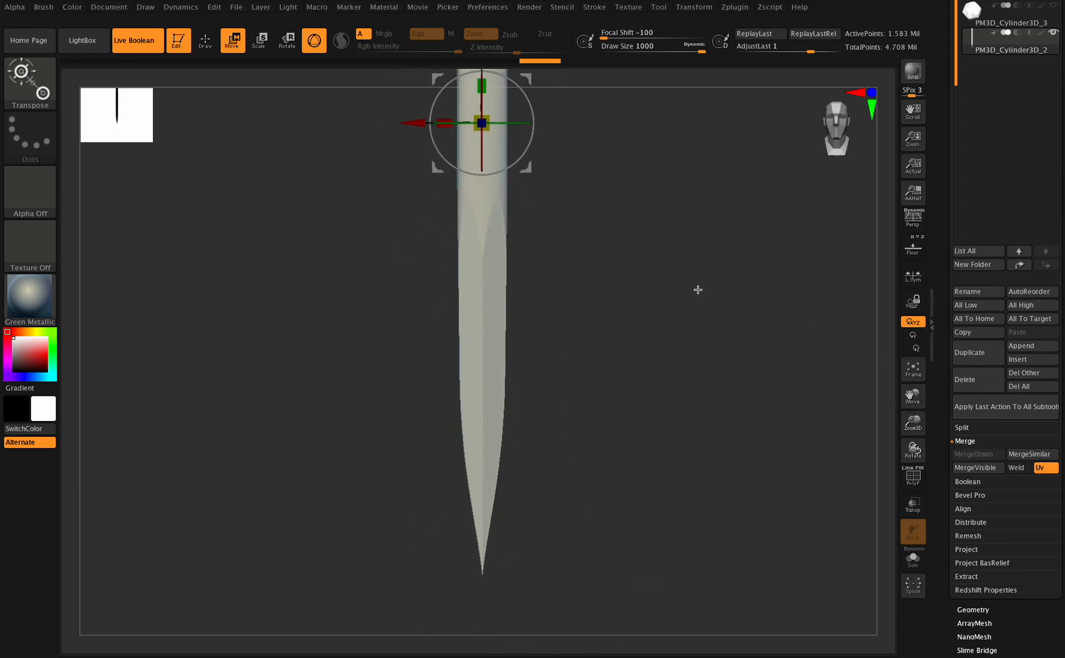
Step: Switch the blade to Draw mode, check the symmetry options and set the brush's draw size to about 108
key("q")
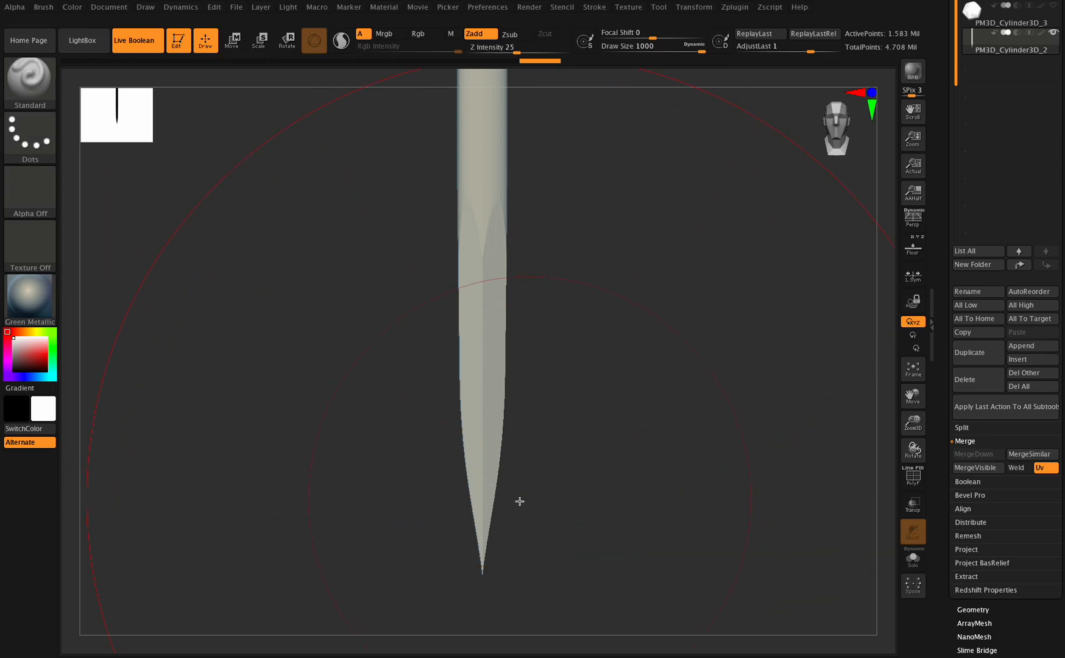
left_click_drag(702, 52, 650, 49)
left_click(692, 6)
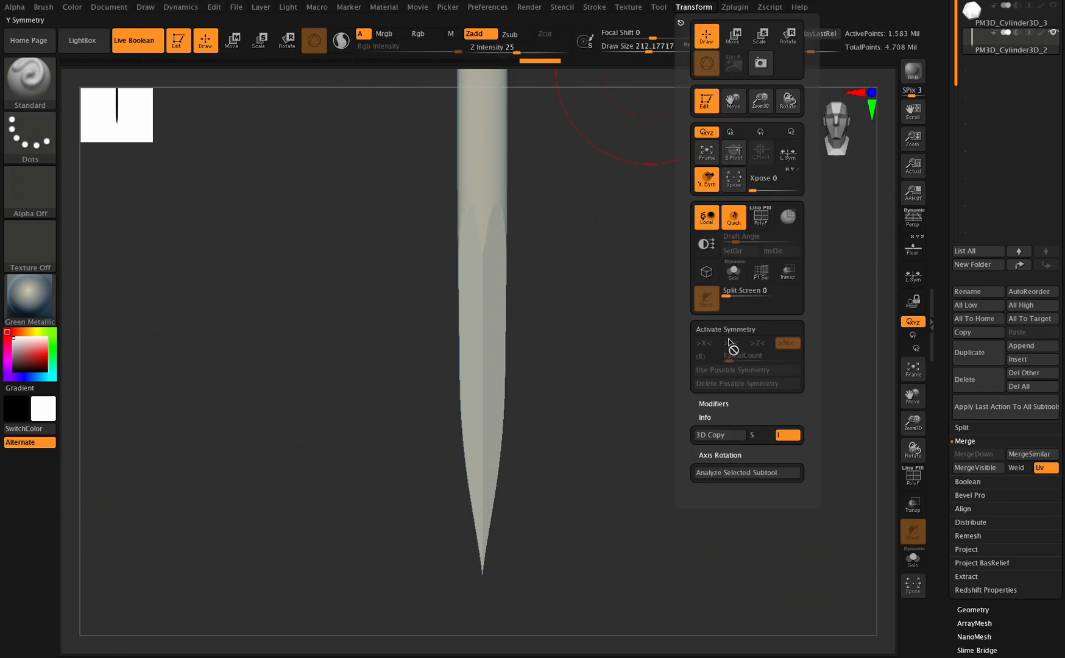
key("x")
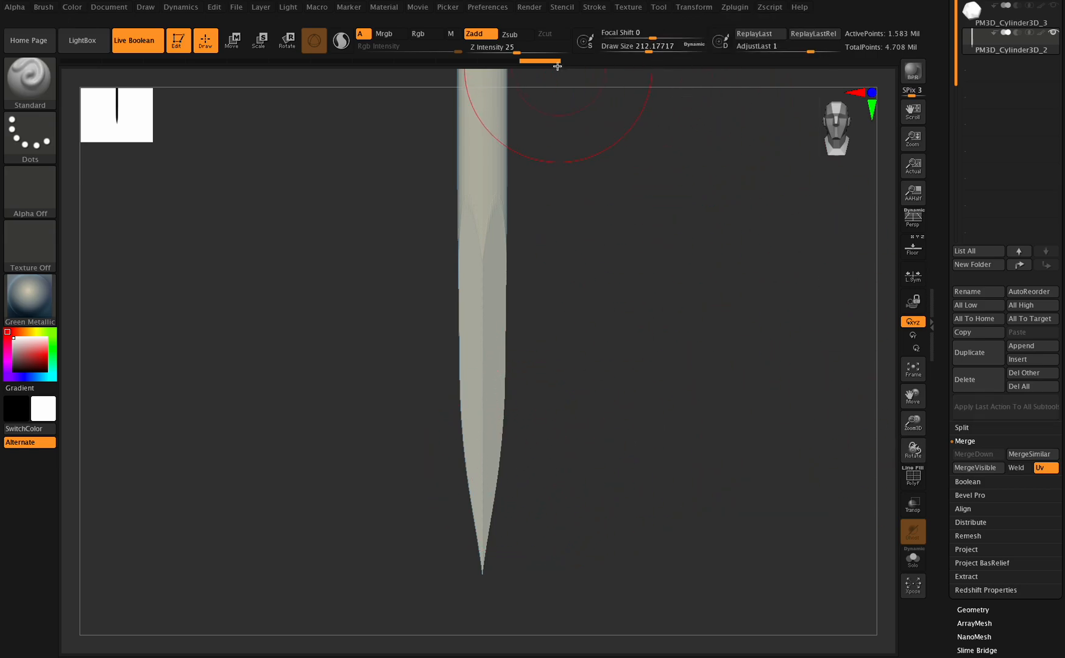
left_click_drag(649, 49, 635, 49)
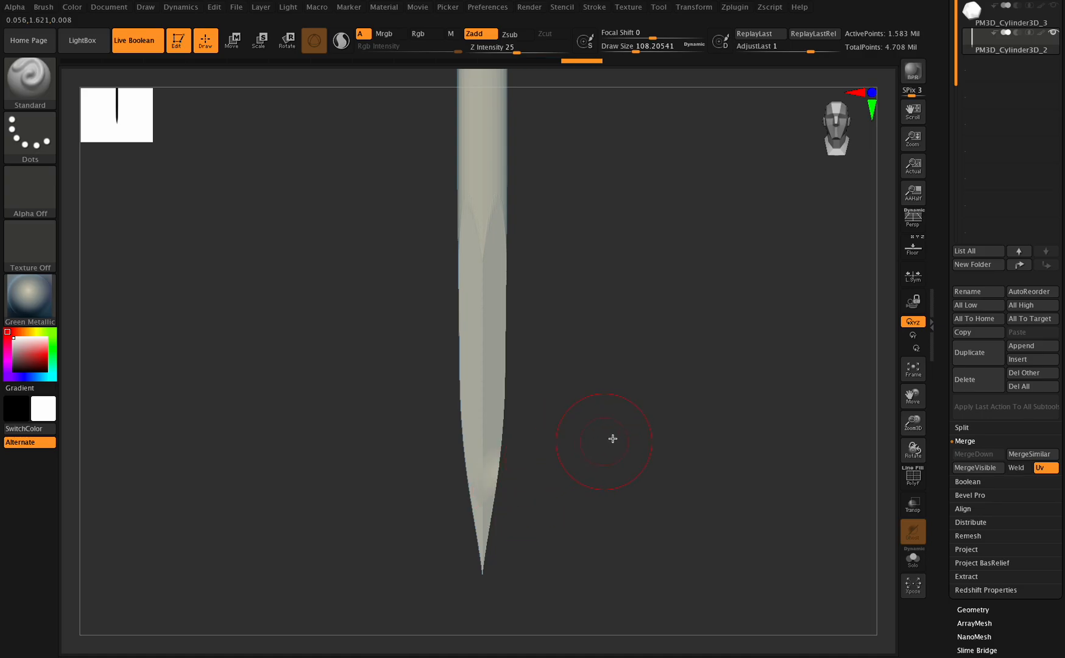
Step: Undo the trial Standard brush stroke and return the undo history to the blade with both bevels cut
key("ctrl+z")
key("ctrl+z")
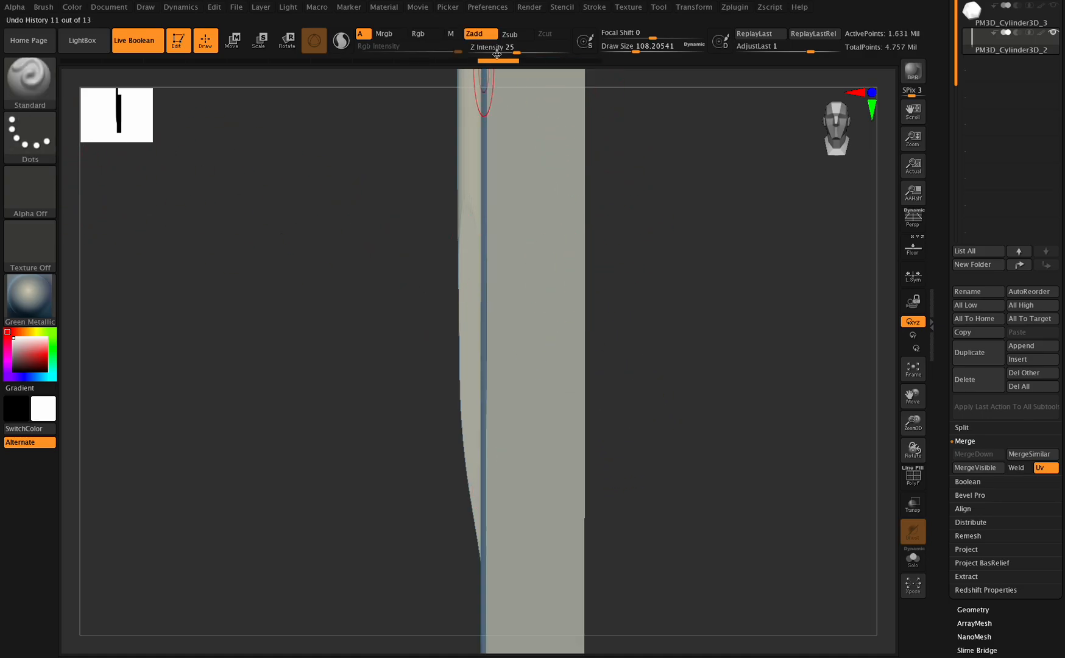
left_click_drag(505, 62, 537, 65)
Step: Choose the Move brush with a draw size of about 94 for reshaping the blade tip
left_click(24, 66)
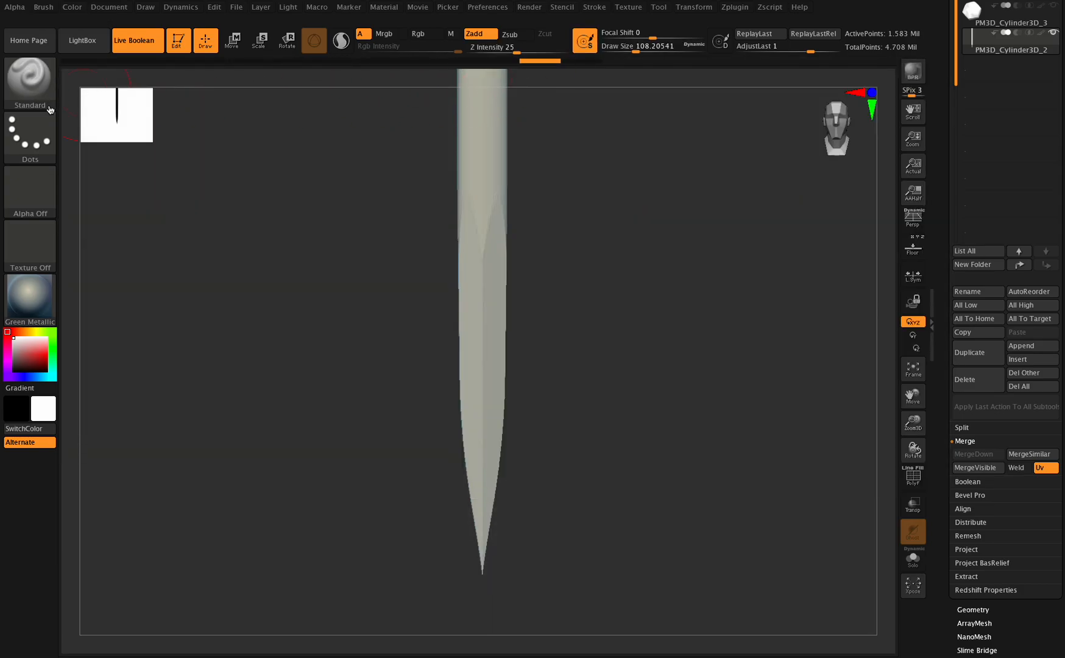
left_click(50, 107)
key("m")
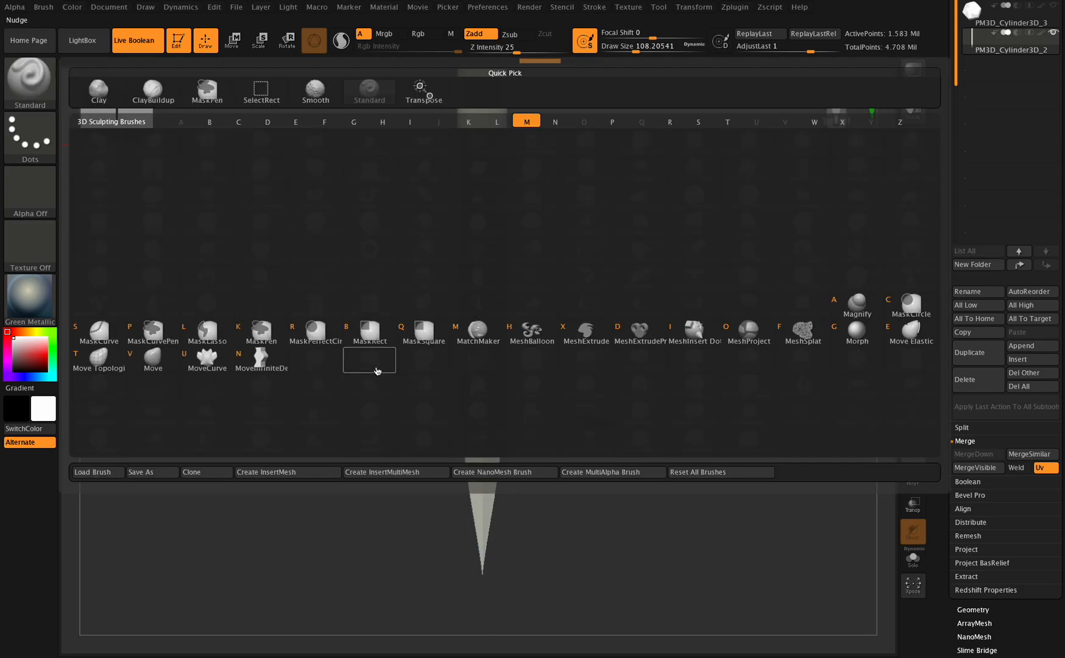
left_click(154, 354)
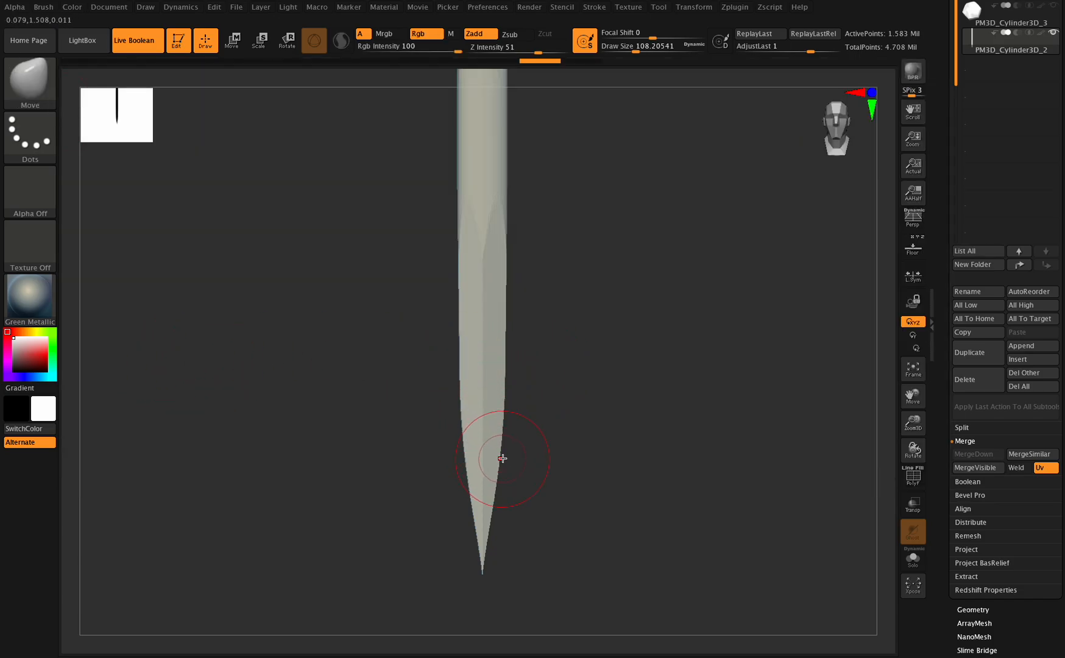
mouse_move(913, 422)
left_mouse_down()
mouse_move(734, 298)
mouse_move(447, 290)
left_mouse_up()
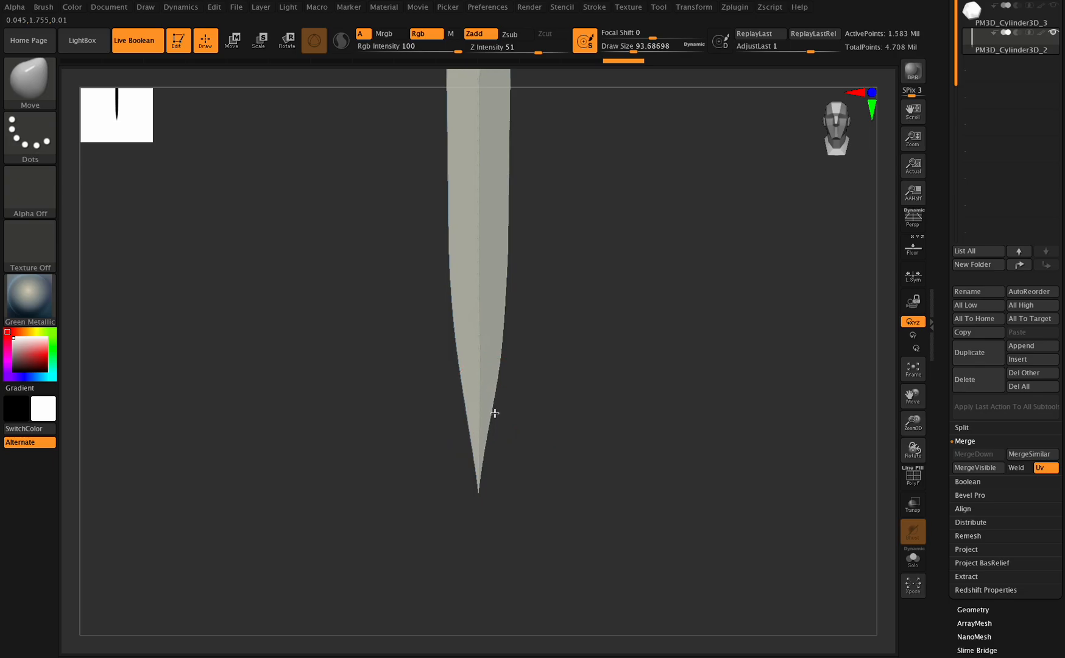
Step: Try to push one edge of the blade inward near the tip with the Move brush
left_click_drag(912, 422, 905, 449)
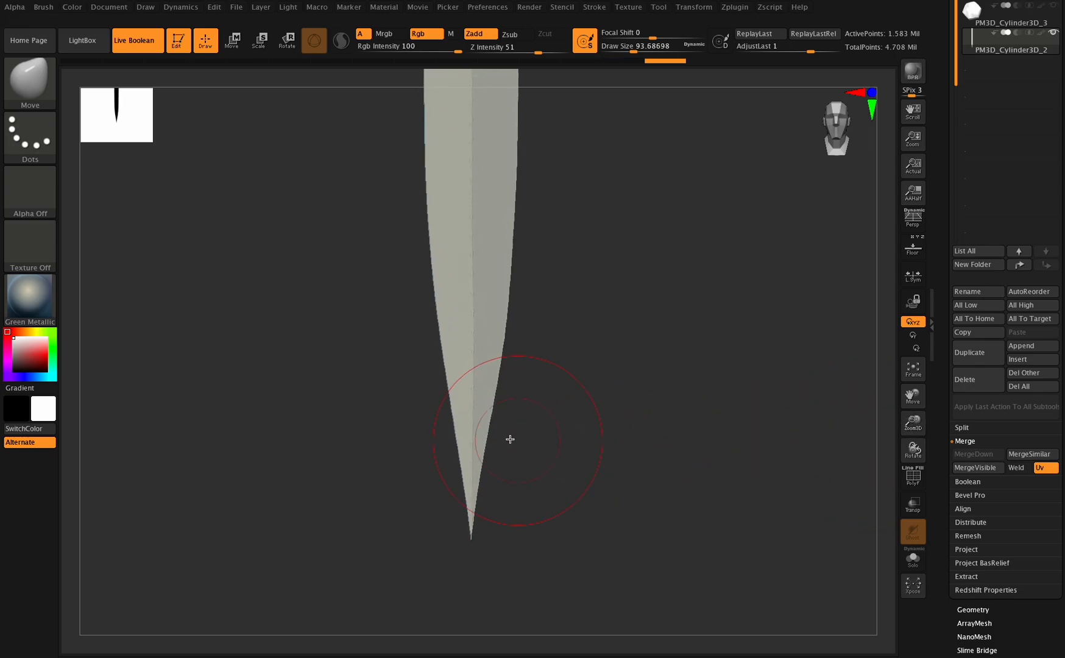
left_click_drag(497, 423, 494, 416)
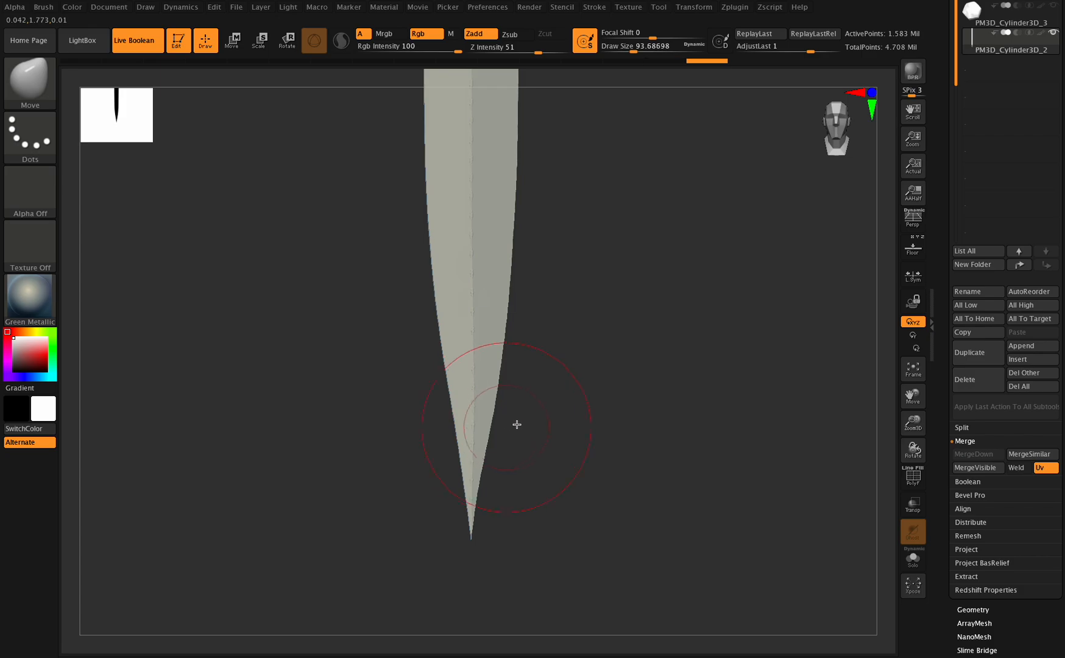
key("ctrl+z")
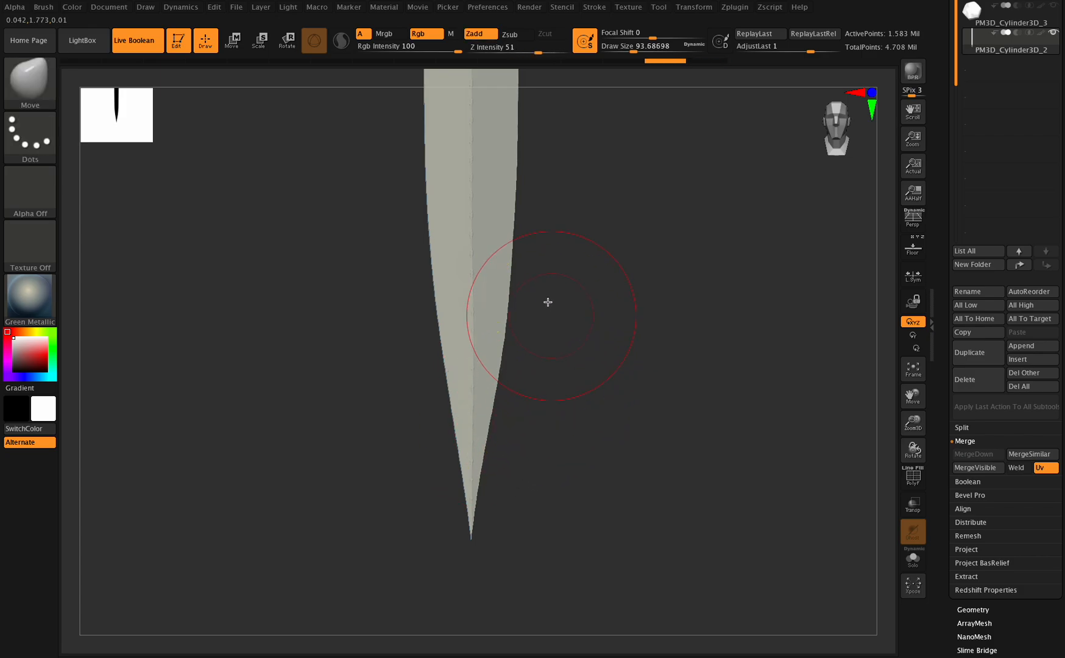
Step: Activate symmetry and set the Move brush's draw size to about 51
left_click(655, 7)
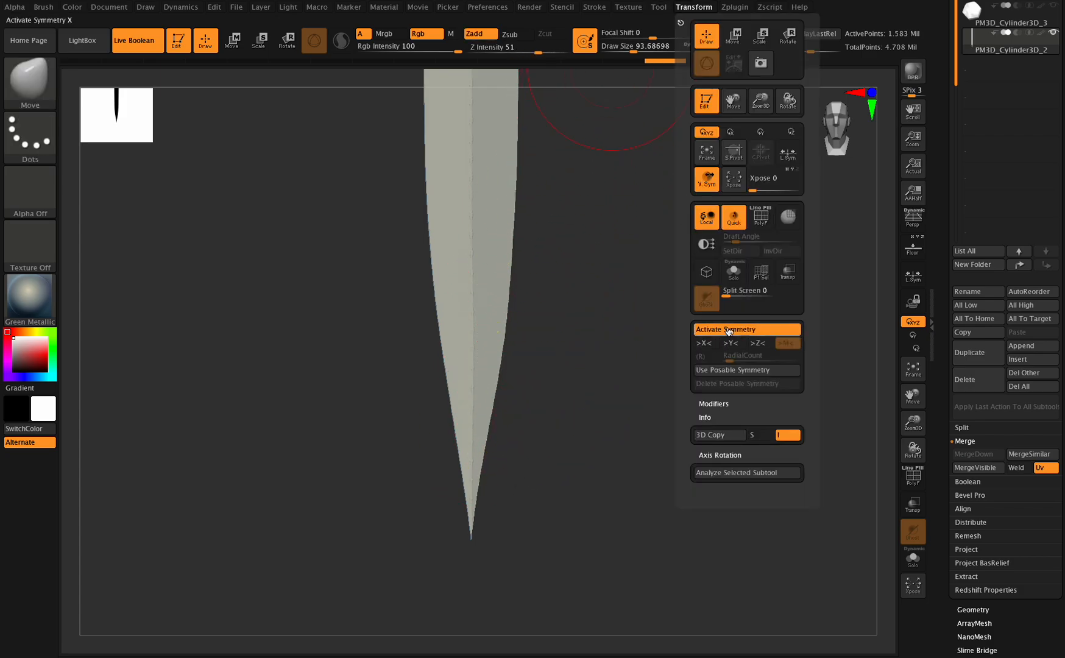
left_click(629, 47)
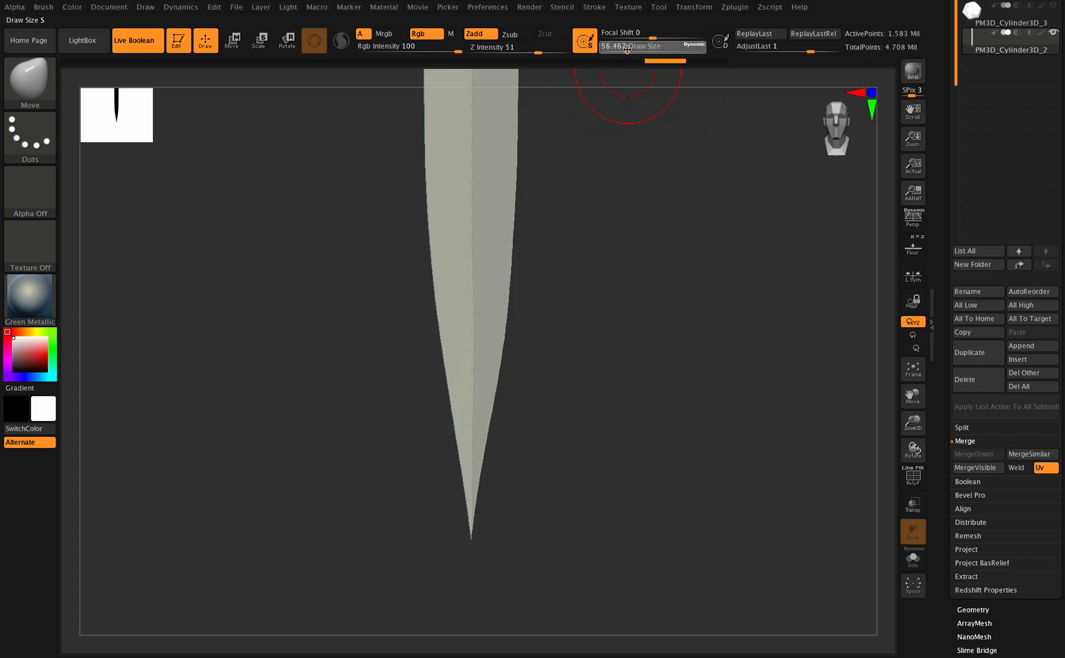
left_click_drag(626, 48, 625, 49)
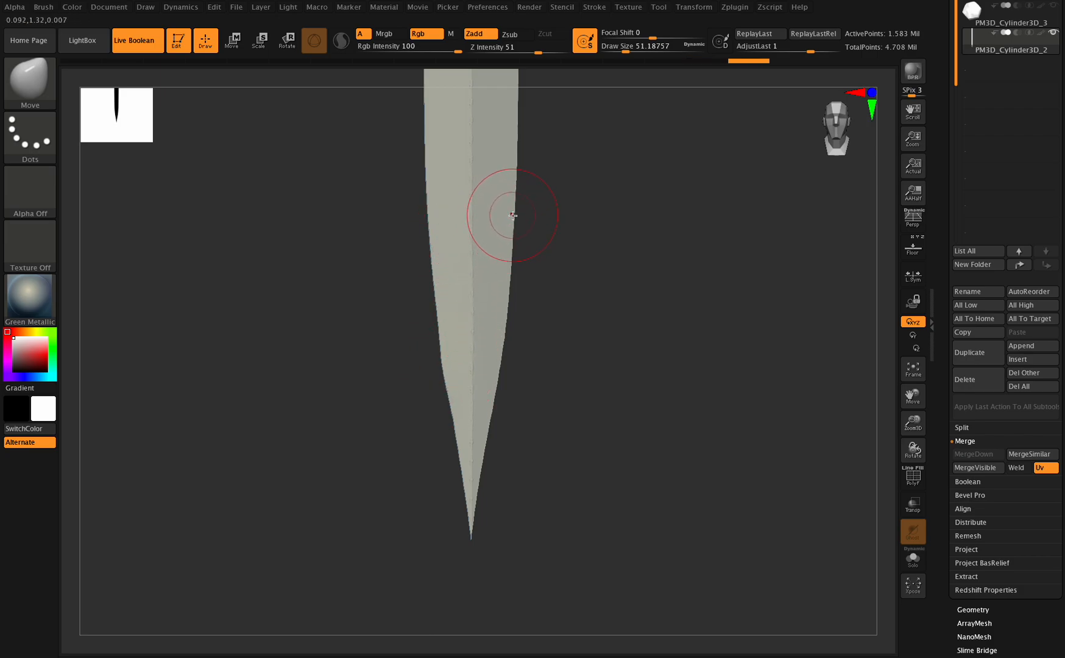
Step: Undo the trial strokes on the blade's edges and check the blade's X, Y and Z position values
key("ctrl+z")
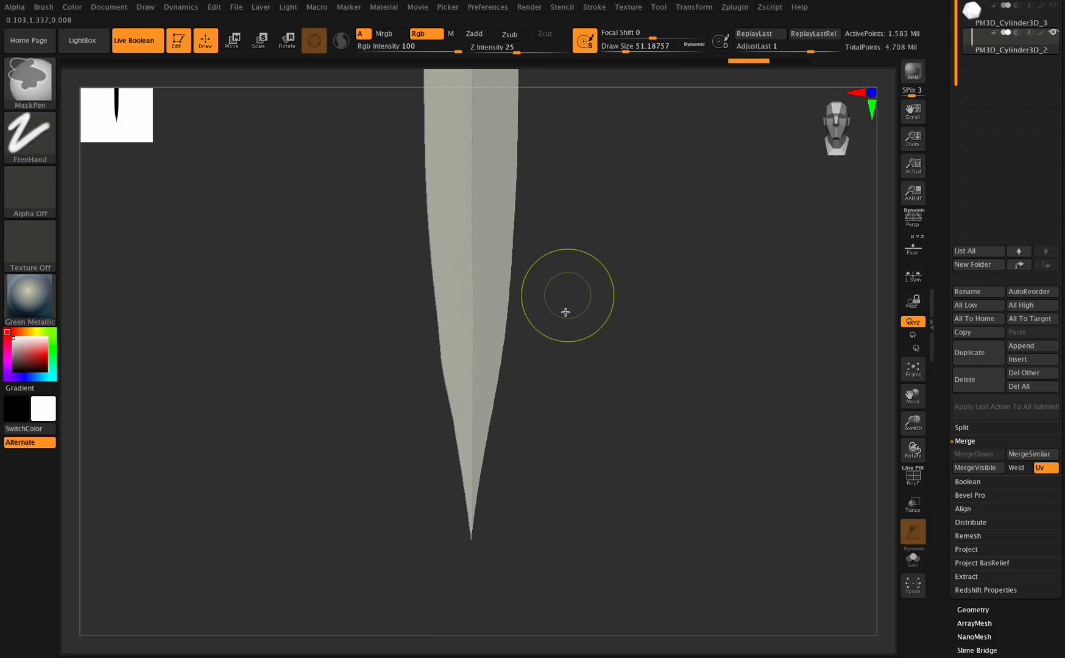
key("ctrl+z")
scroll(995, 478, "down", 3)
left_click(973, 449)
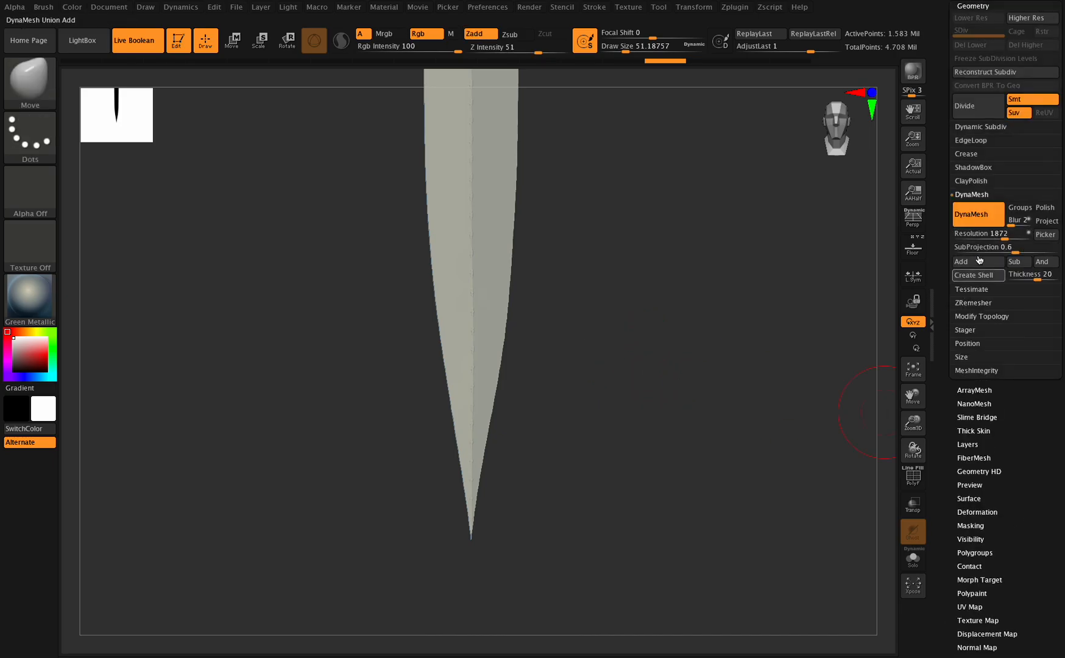
left_click(969, 345)
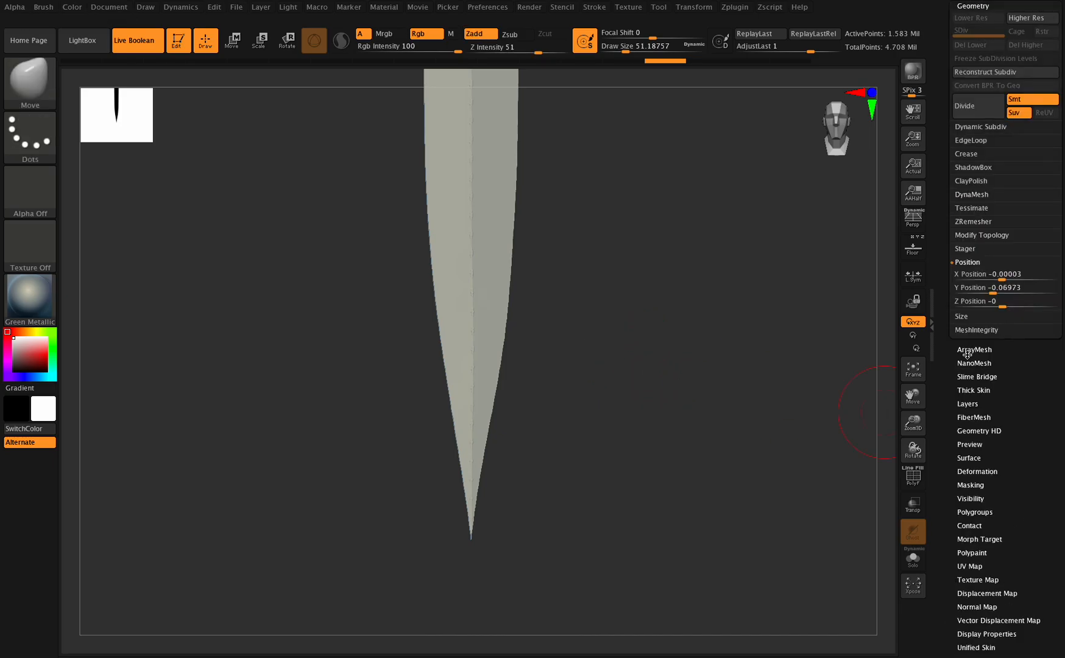
left_click(982, 297)
left_click(983, 275)
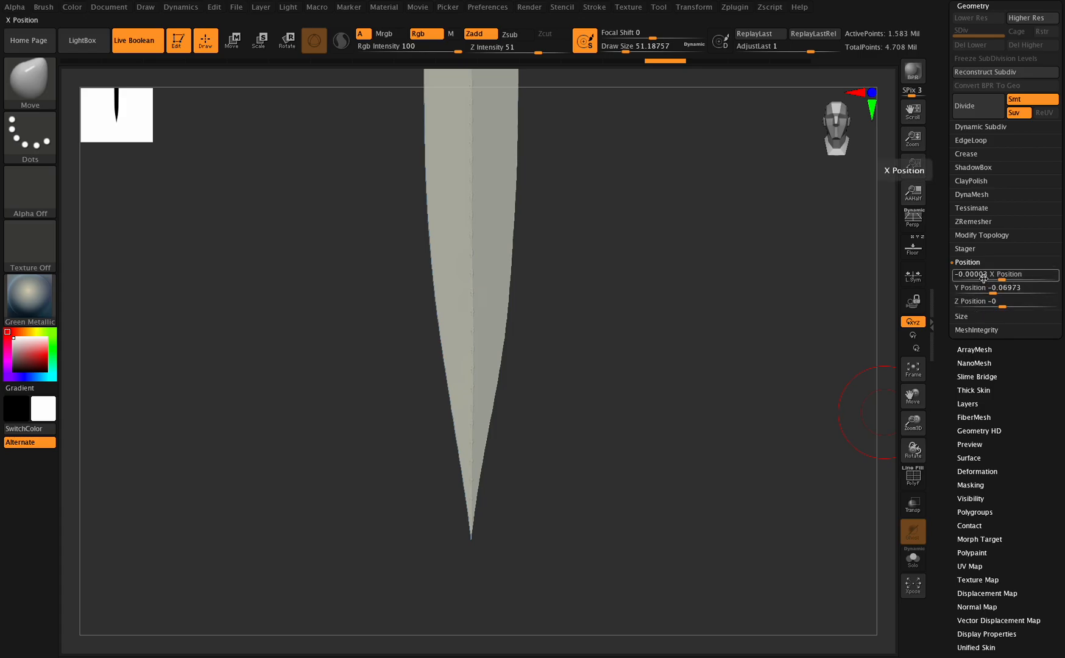
Step: Turn on mirrored symmetry across the X axis for sculpting the blade
left_click_drag(914, 425, 912, 481)
left_click(701, 8)
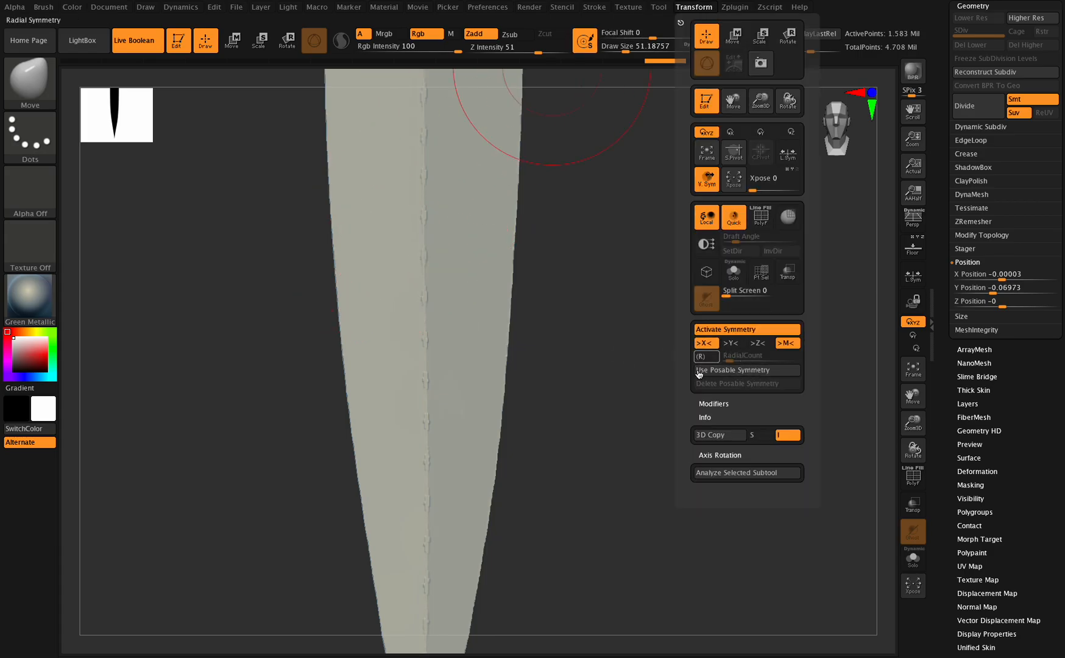
left_click_drag(917, 419, 903, 363)
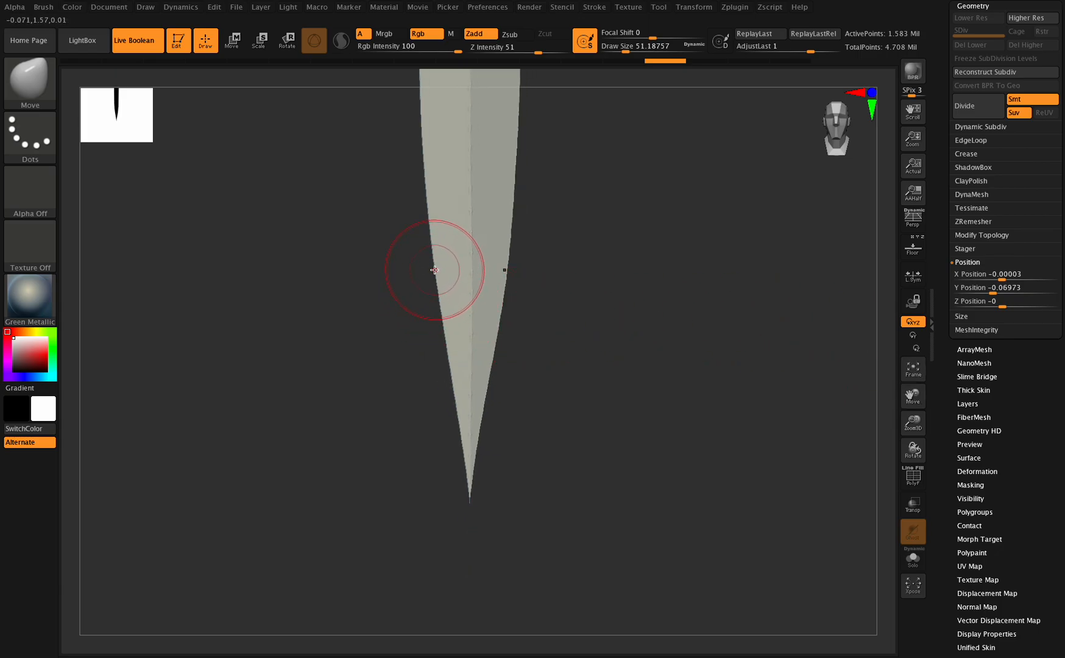
Step: Undo the trial symmetric stroke and return the undo history to the blade with both bevels cut
key("ctrl")
key("ctrl+z")
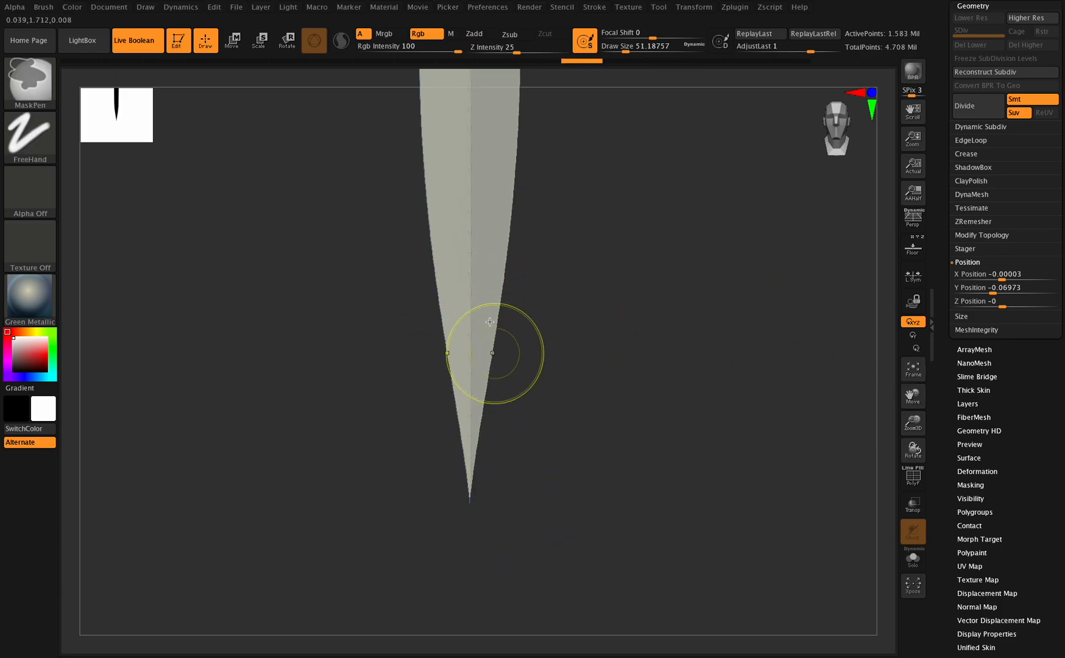
key("ctrl+z")
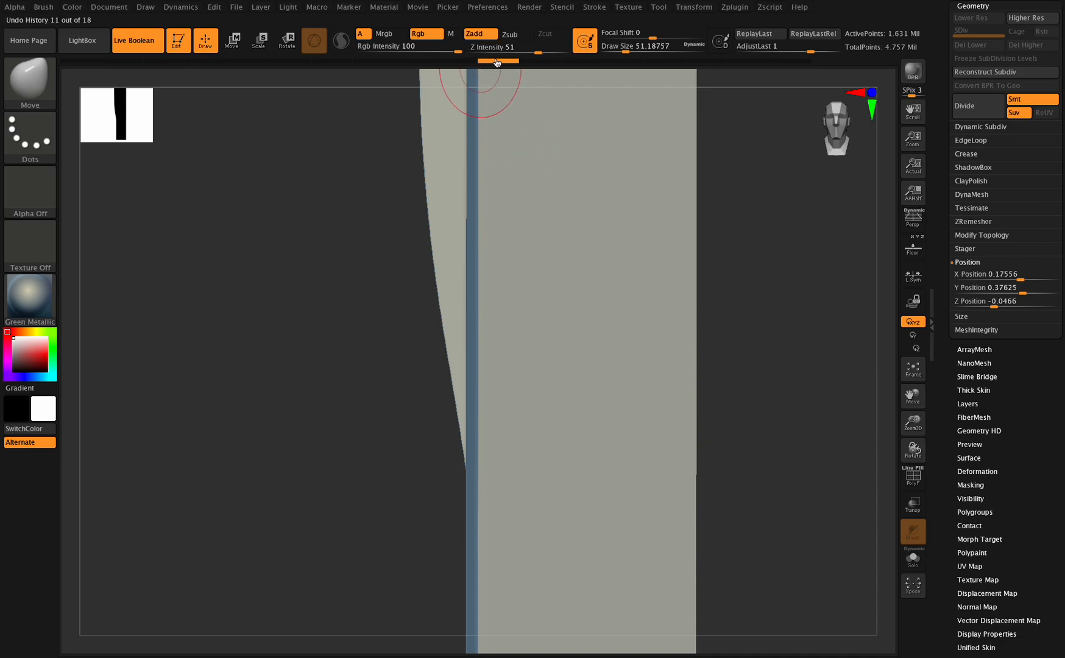
left_click(521, 62)
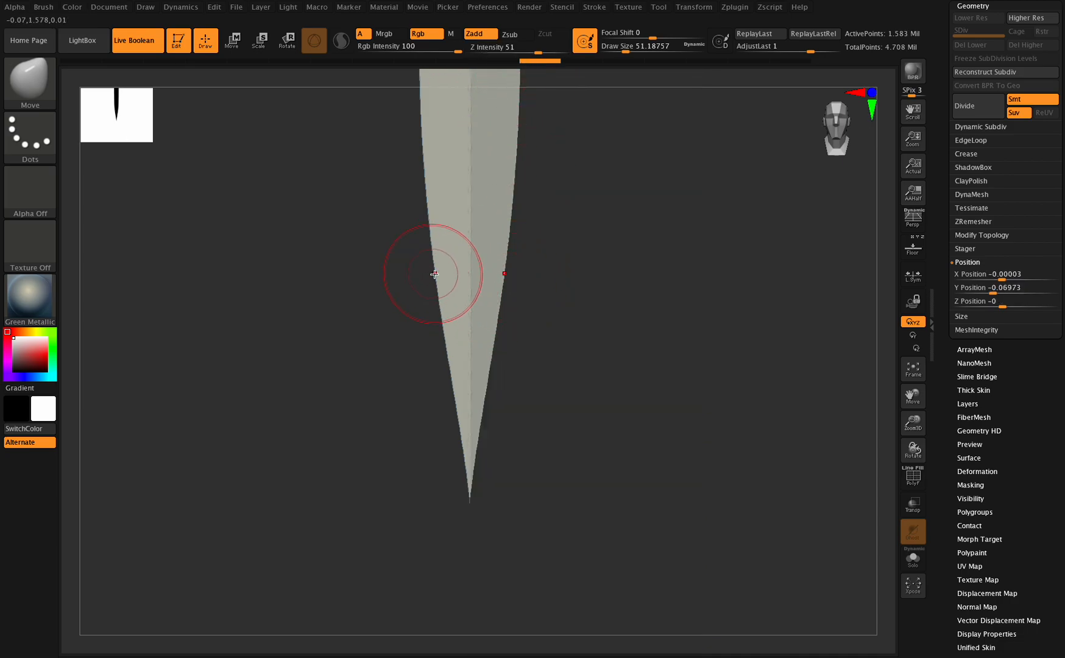
Step: Reshape the blade's edges toward the tip into a fuller, smoothly curved symmetrical taper with Move brush strokes
left_click_drag(431, 272, 430, 237)
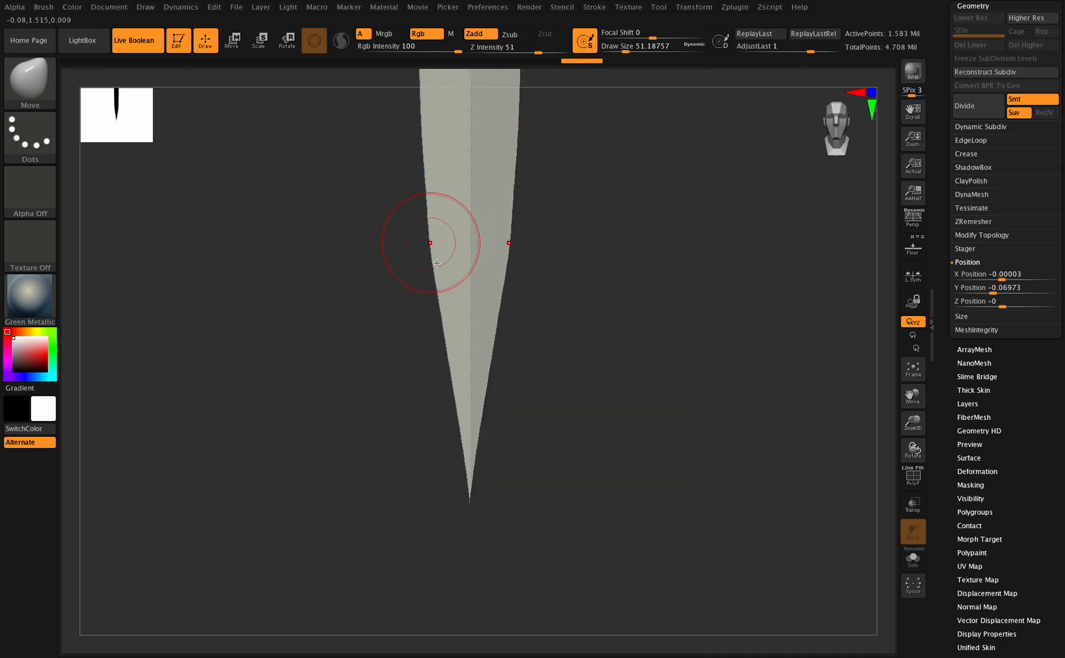
left_click_drag(438, 309, 455, 408)
left_click_drag(453, 403, 457, 435)
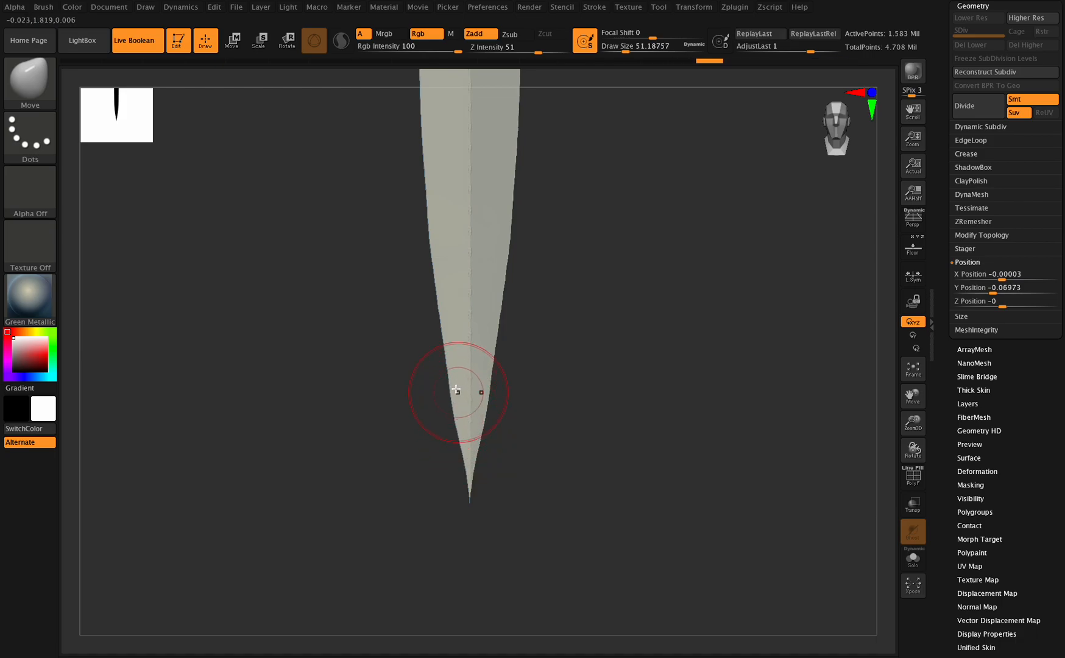
left_click_drag(444, 347, 437, 296)
left_click_drag(508, 235, 511, 233)
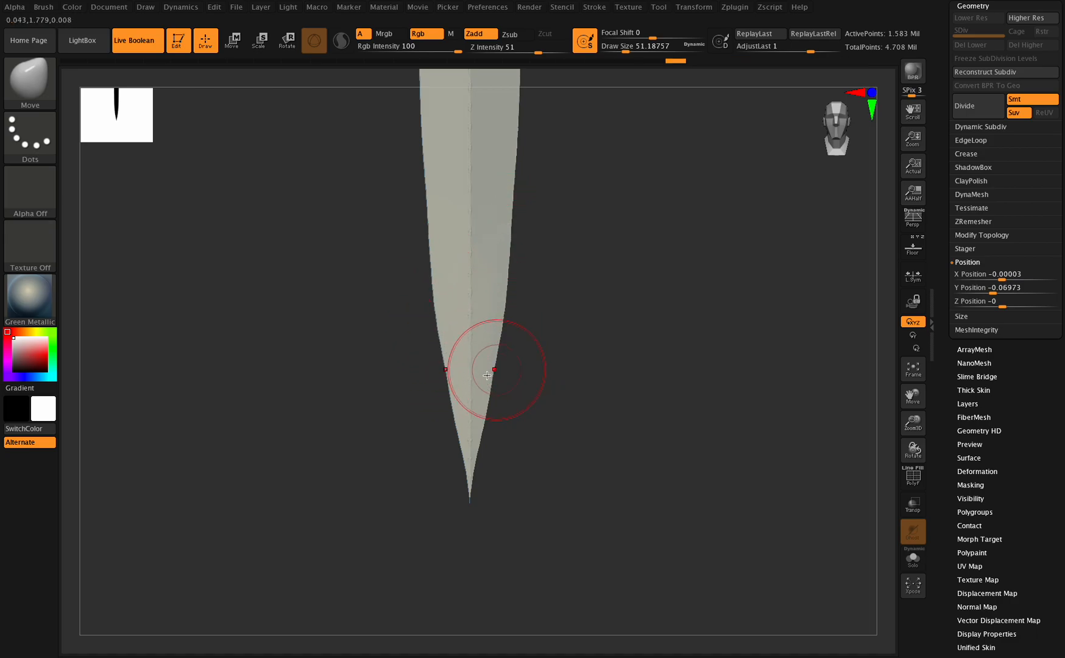
left_click_drag(492, 362, 495, 360)
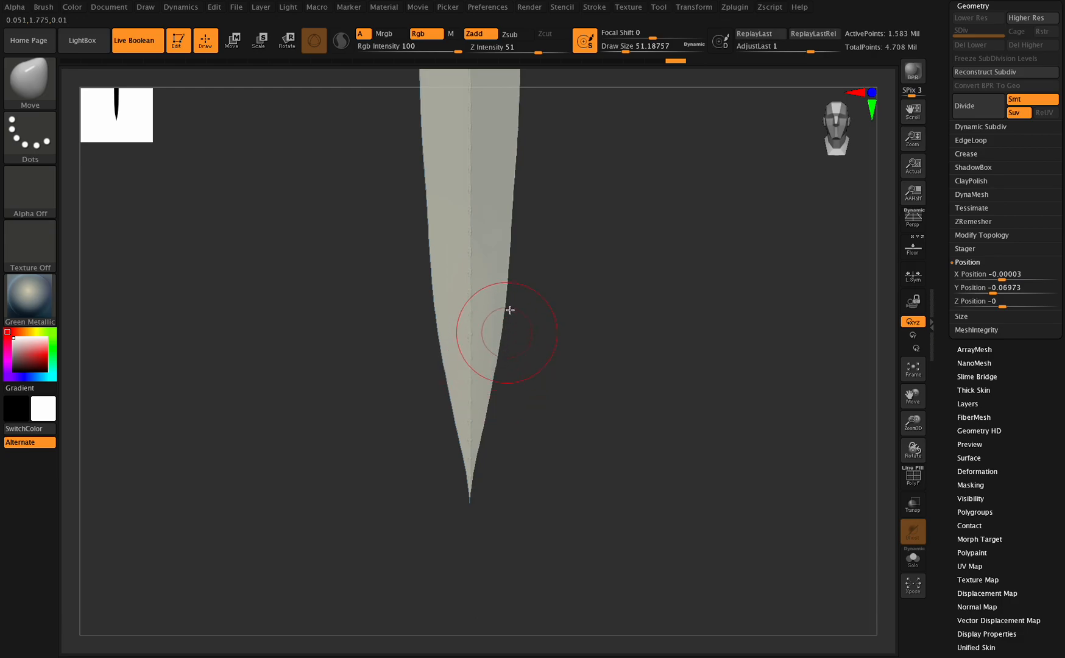
left_click_drag(508, 217, 510, 215)
Step: Append a Cylinder3D as a new subtool below the blade and make it the active subtool
mouse_move(912, 426)
left_mouse_down()
mouse_move(891, 416)
mouse_move(913, 427)
left_mouse_up()
left_click(912, 368)
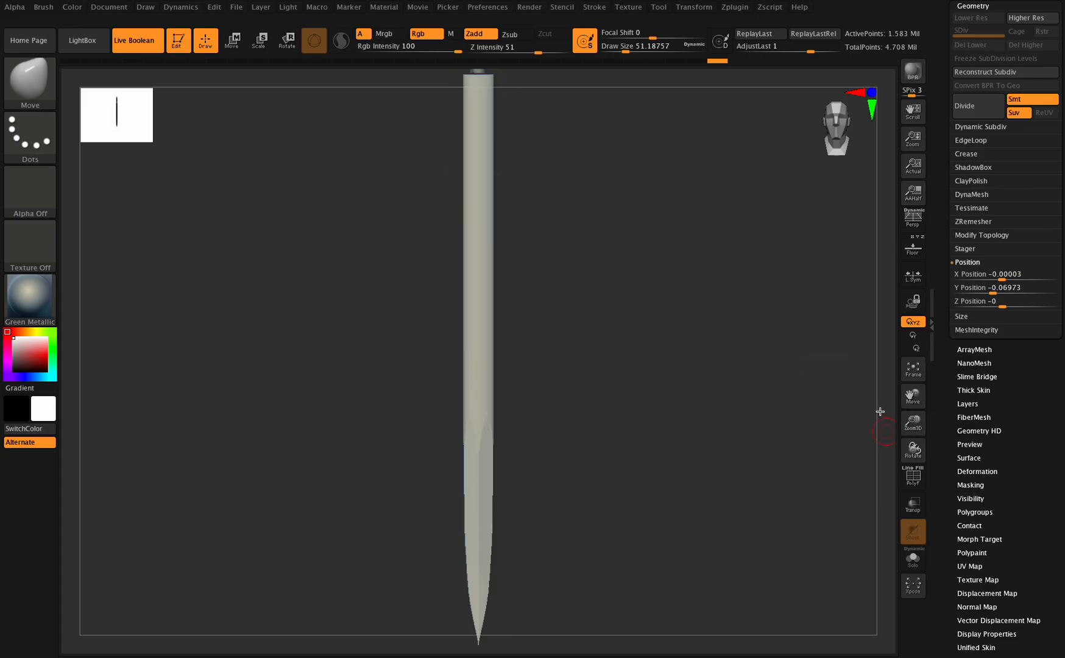
left_click_drag(1035, 341, 1035, 470)
left_click(986, 125)
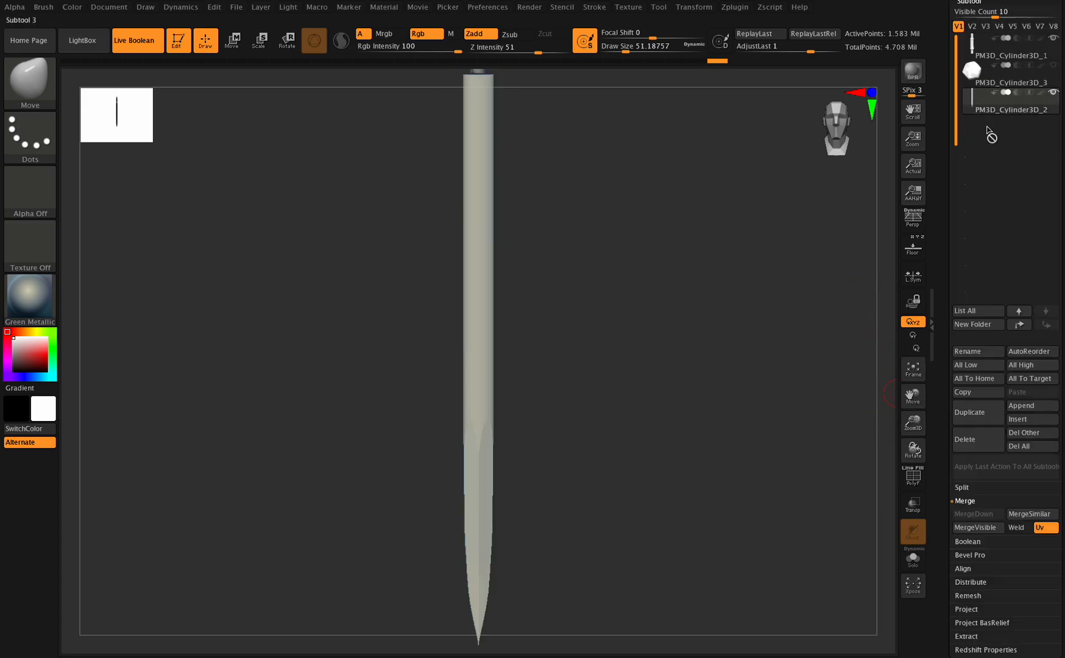
left_click(1029, 405)
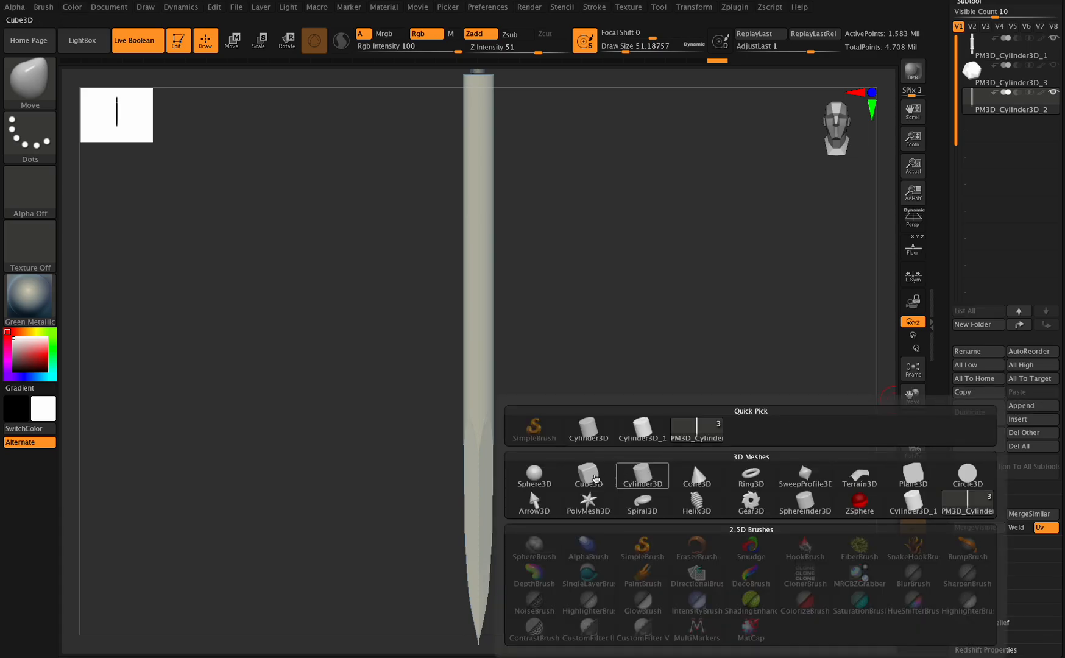
left_click(641, 475)
left_click(980, 126)
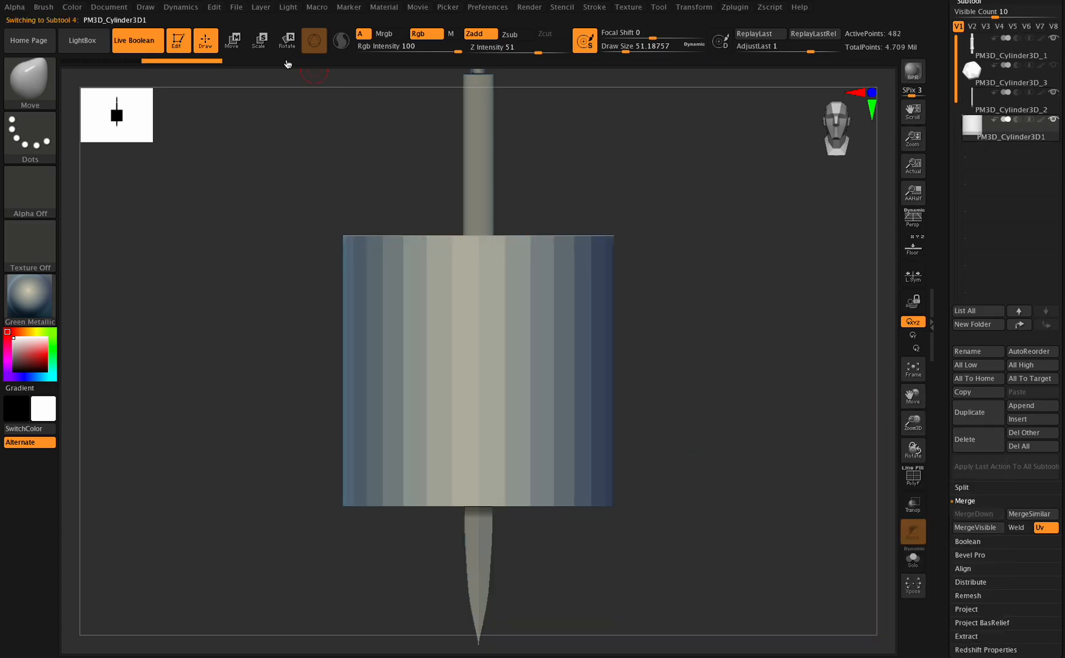
Step: Scale the new cylinder with the gizmo into a long thin rod running lengthwise along the blade
left_click(234, 42)
left_click_drag(479, 310, 479, 220)
left_click_drag(792, 343, 742, 349)
left_click_drag(474, 219, 476, 76)
left_click_drag(478, 257, 372, 285)
left_click_drag(478, 219, 483, 116)
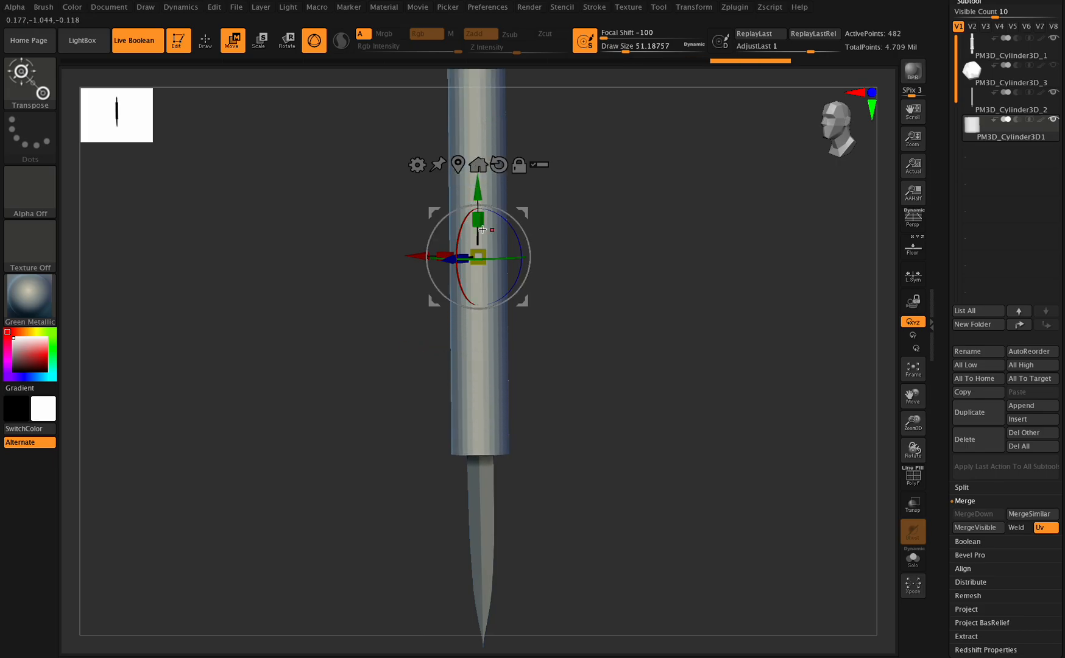
left_click_drag(485, 251, 413, 281)
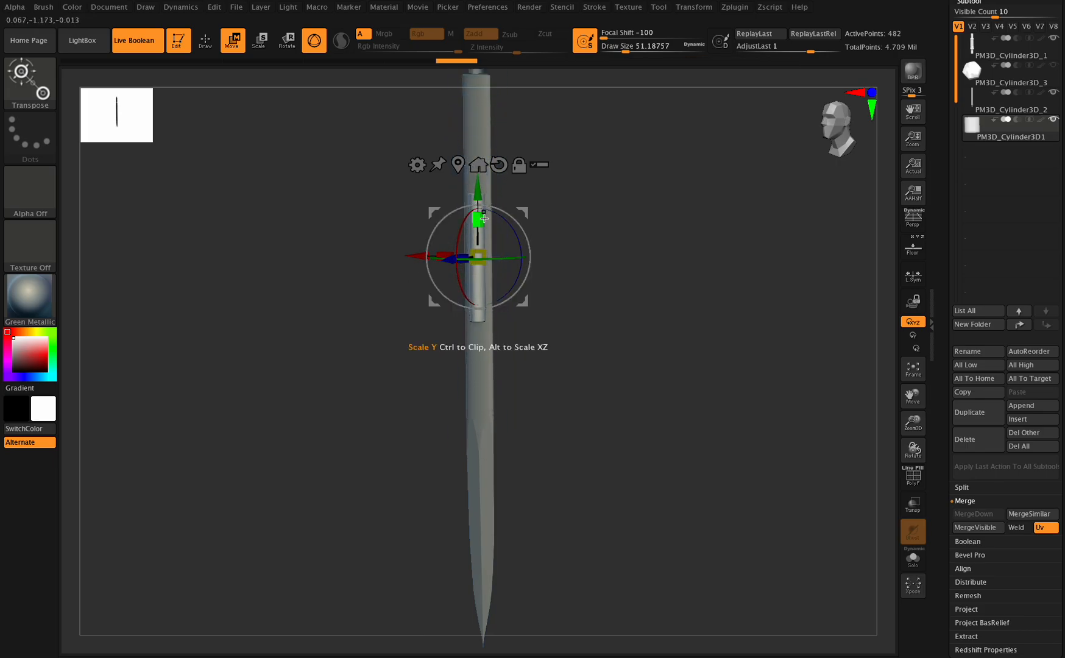
left_click_drag(483, 193, 498, 122)
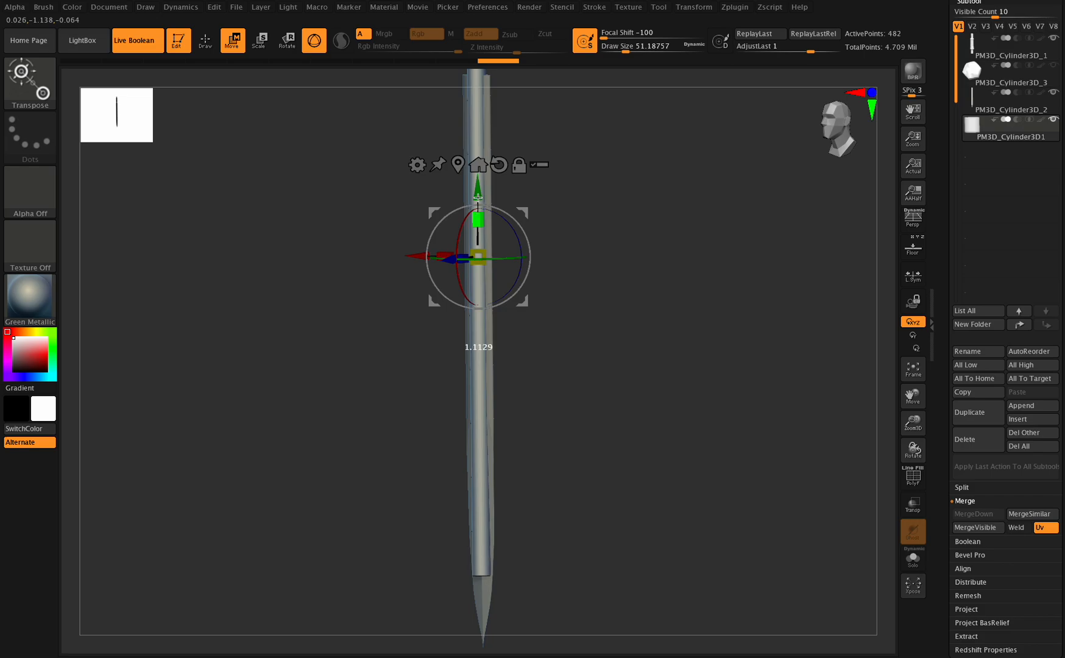
left_click_drag(467, 253, 377, 296)
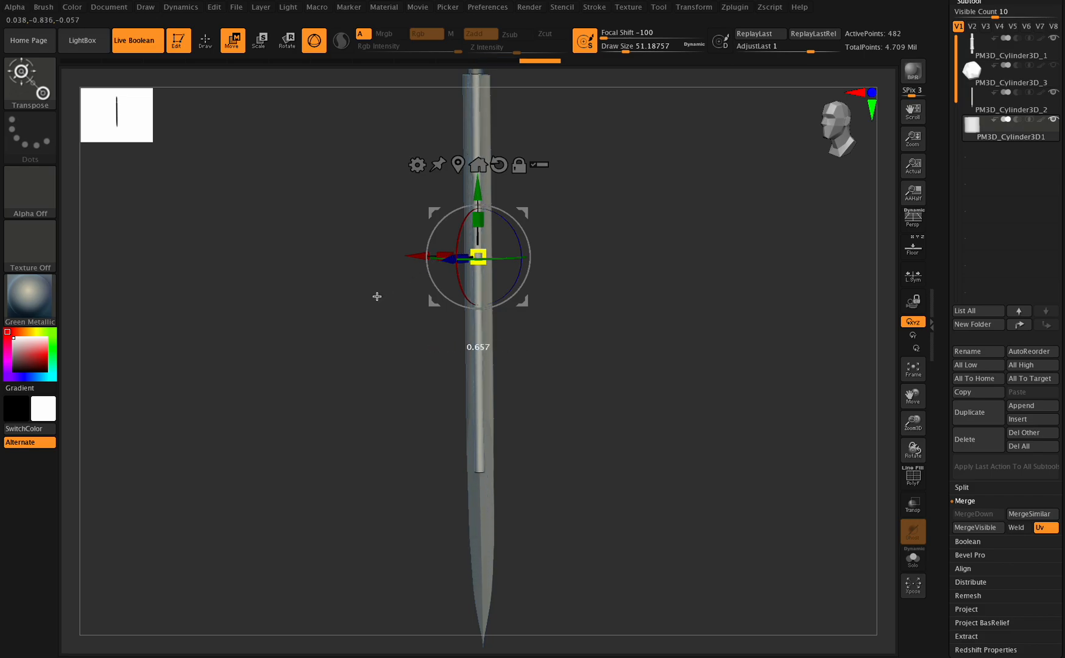
Step: Place the thin rod lengthwise against the blade's front face, slightly off the centre line, and align it from the front and side
left_click_drag(916, 451, 933, 450)
left_click_drag(478, 256, 423, 257)
left_click_drag(912, 417, 939, 381)
left_click_drag(914, 417, 916, 458)
left_click_drag(525, 264, 521, 309)
key("ctrl+z")
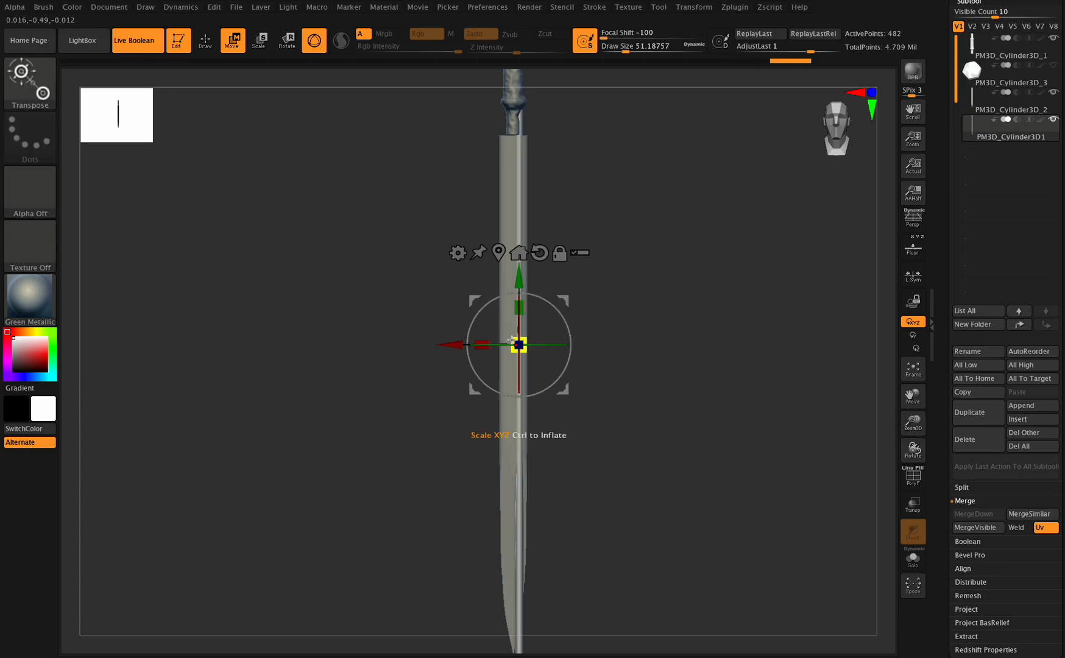
left_click_drag(522, 344, 521, 346)
left_click_drag(917, 448, 877, 446)
left_click_drag(452, 339, 451, 344)
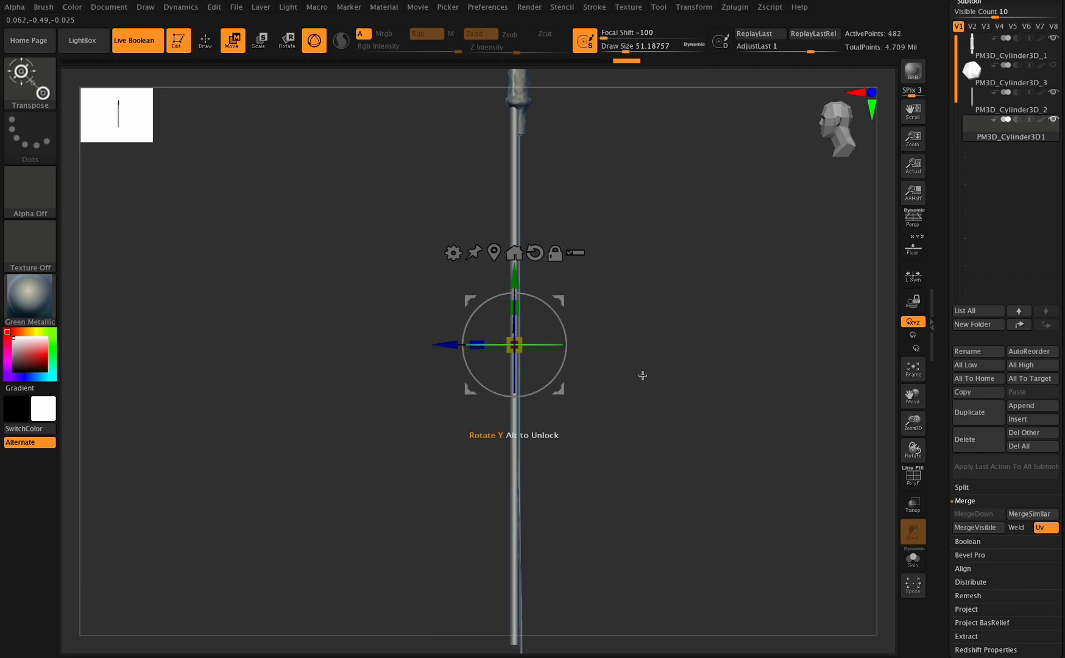
left_click_drag(923, 438, 942, 445)
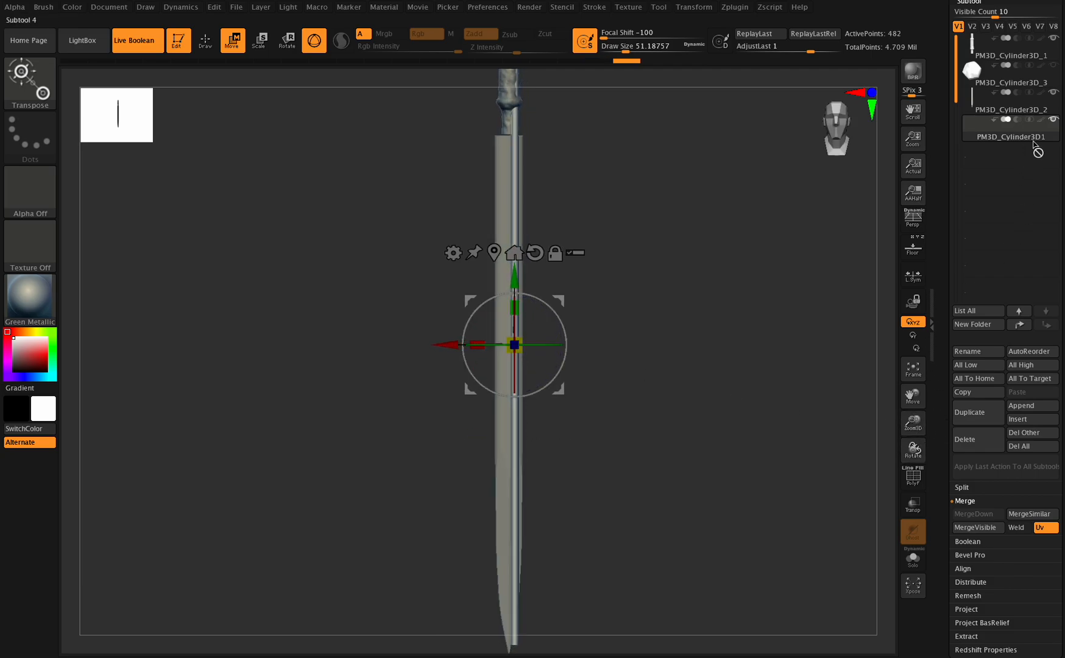
Step: Set the rod to Boolean subtraction with the blade as the start subtool, and shift the rod down along the blade
left_click(1017, 120)
left_click_drag(904, 412, 895, 343)
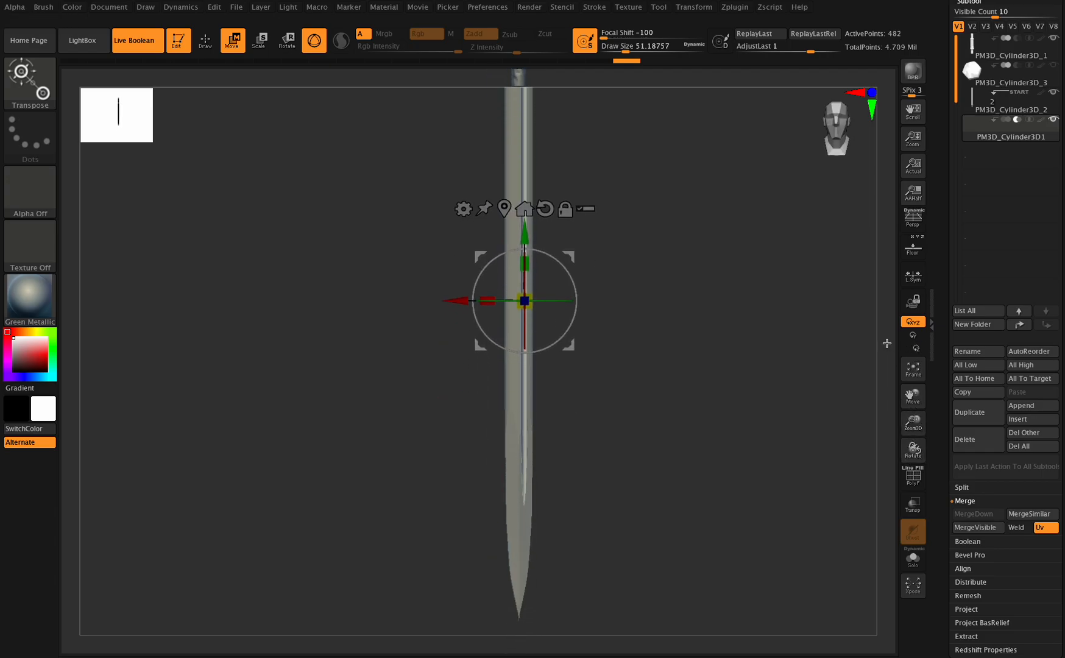
left_click_drag(525, 235, 525, 283)
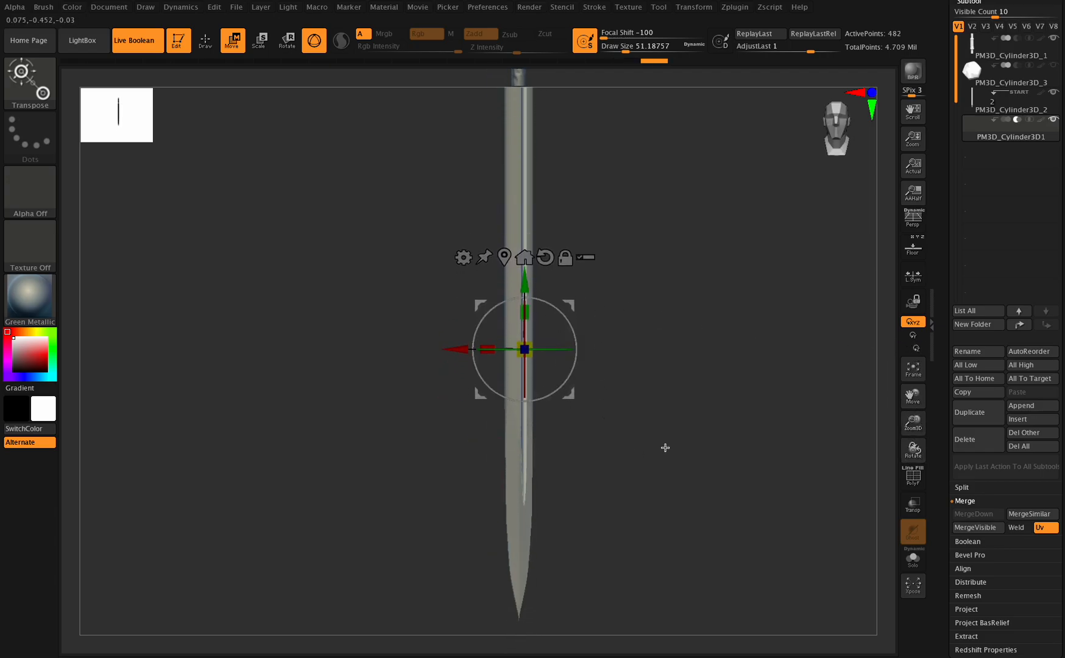
left_click_drag(914, 449, 850, 458)
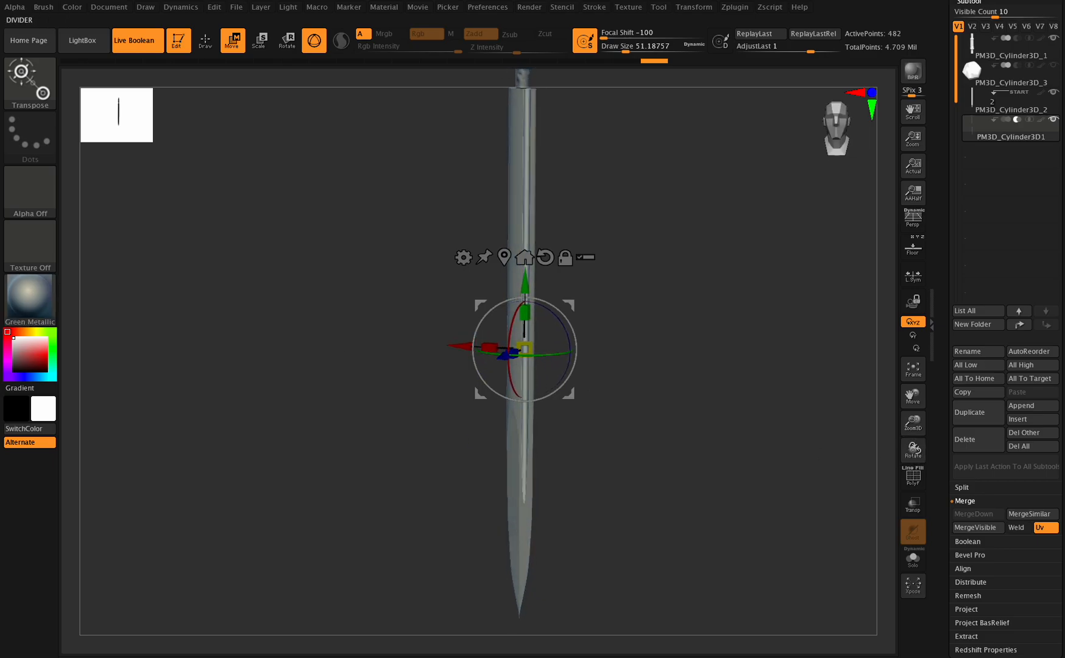
Step: Show the floor grid's reference images to compare the groove with the reference sword, and hide them again
left_click_drag(913, 450, 914, 447, "shift")
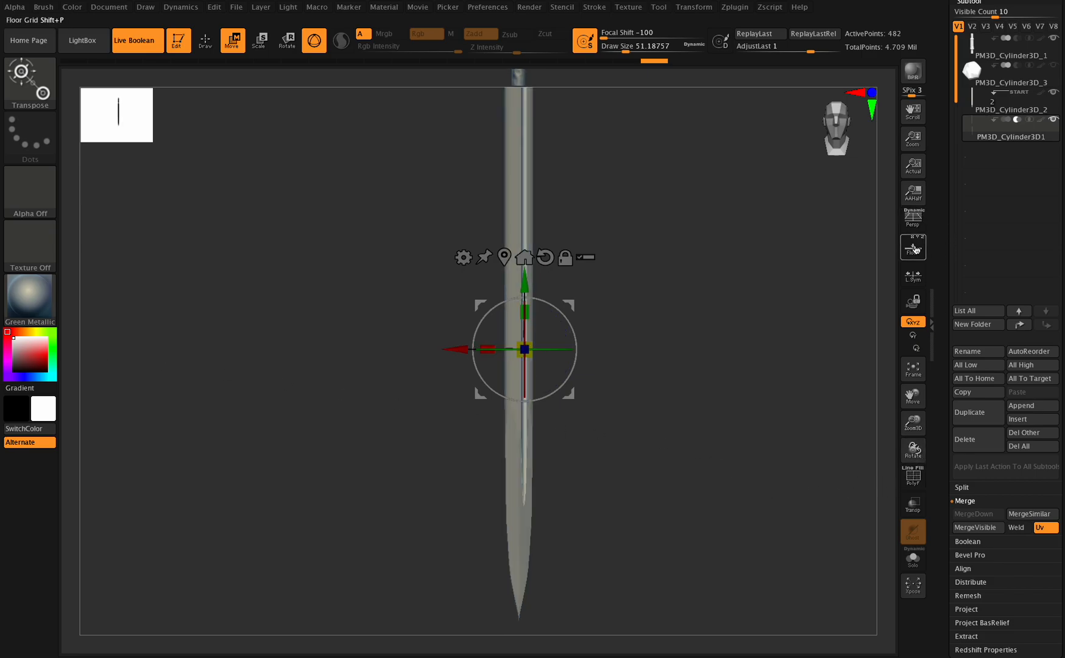
left_click(916, 250)
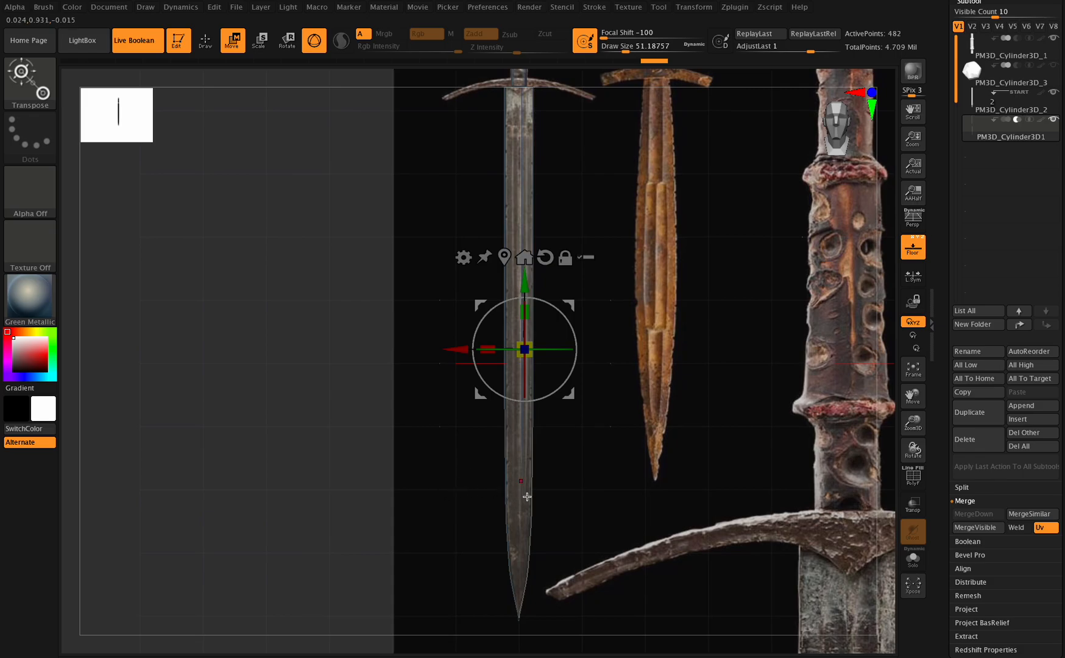
left_click(918, 243)
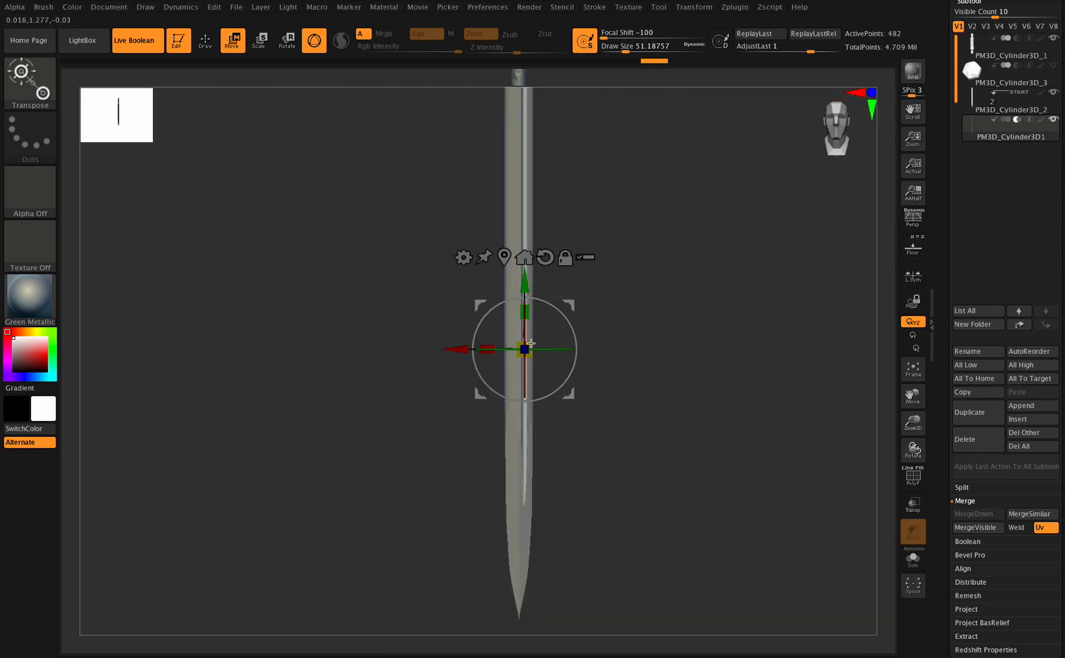
Step: Move the subtracting rod slightly farther toward the blade's tip and adjust its scale slightly
left_click_drag(525, 292, 525, 298)
left_click_drag(913, 449, 891, 446)
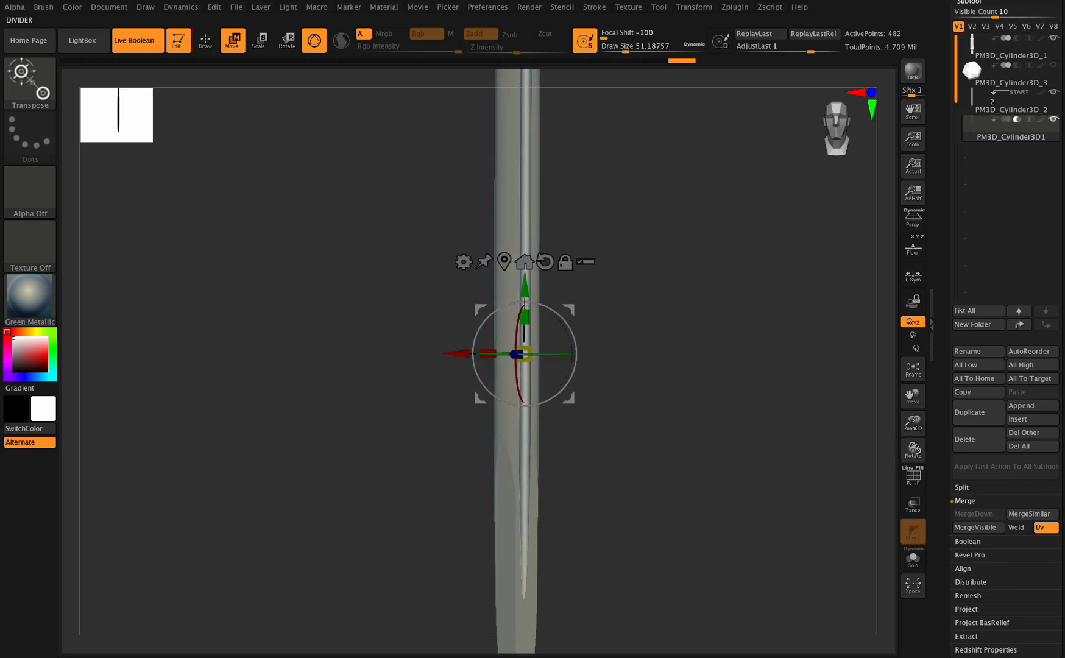
mouse_move(912, 421)
left_mouse_down()
mouse_move(926, 502)
mouse_move(917, 444)
left_mouse_up()
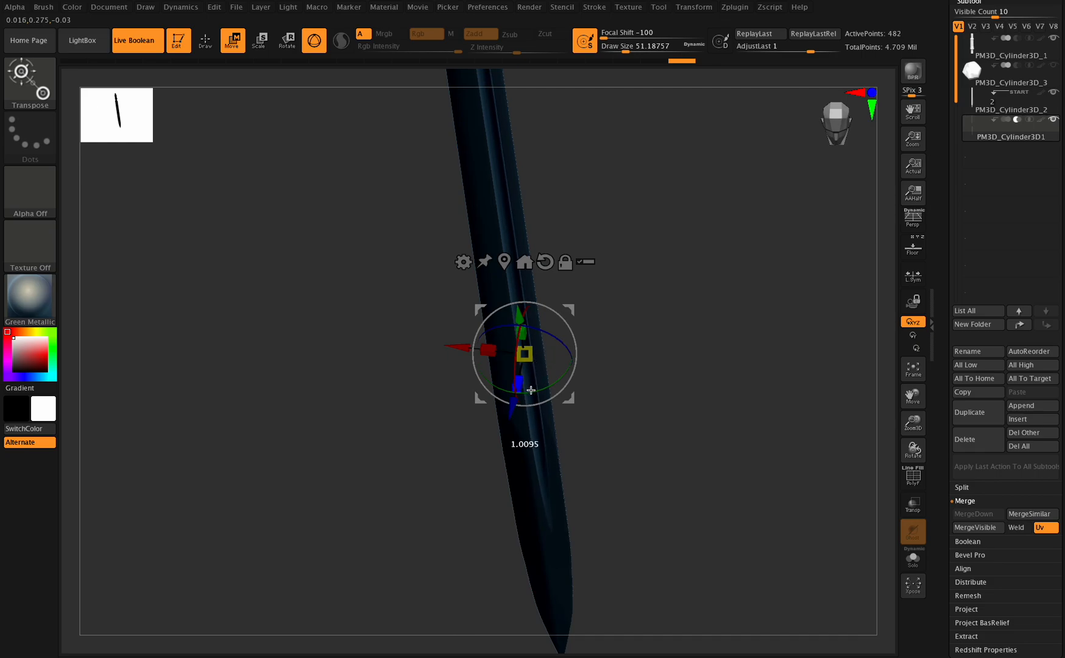
left_click_drag(531, 390, 537, 378)
Step: Switch the rod back to addition and rotate it slightly about its long axis, viewing the blade end-on
left_click_drag(913, 448, 951, 309)
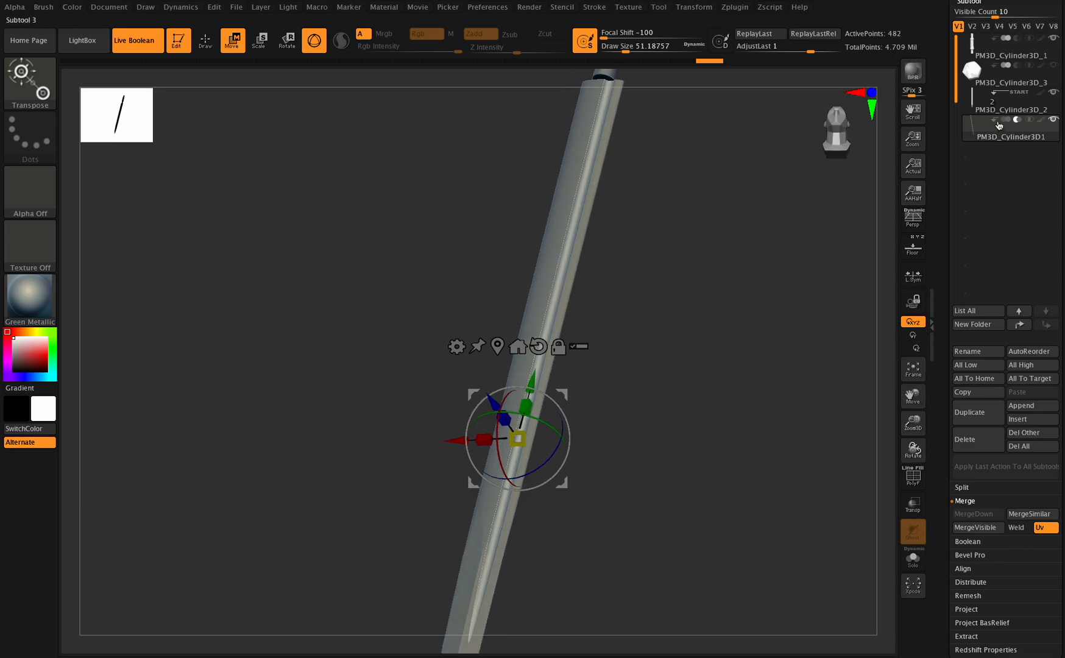
left_click_drag(913, 448, 920, 388)
left_click_drag(919, 429, 936, 487)
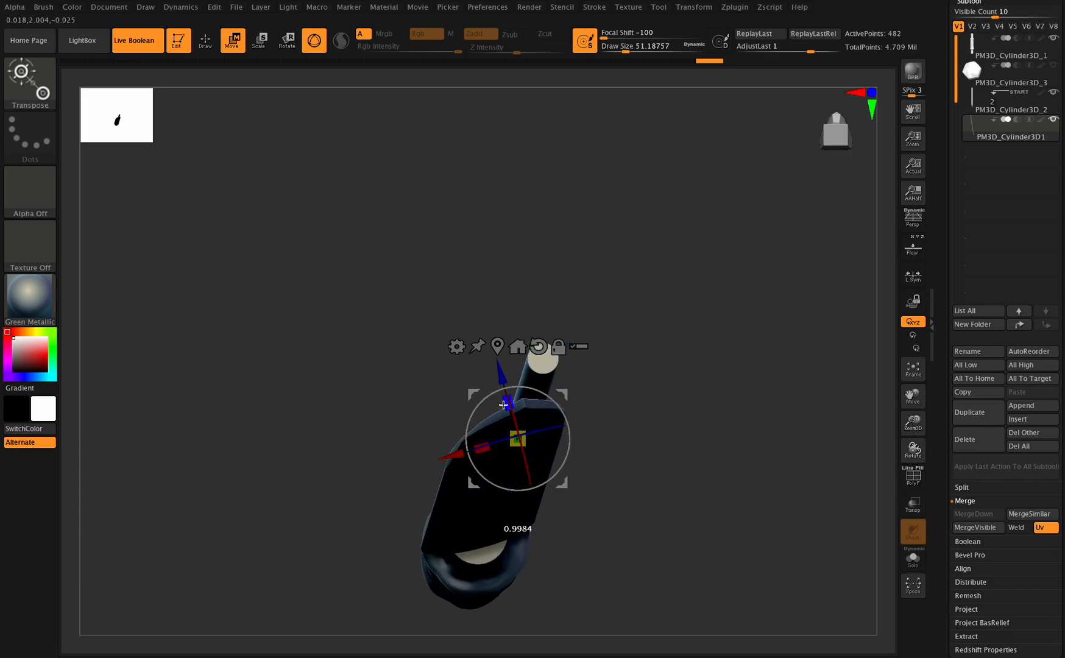
mouse_move(912, 449)
left_mouse_down()
mouse_move(906, 459)
mouse_move(901, 419)
mouse_move(909, 451)
mouse_move(915, 422)
mouse_move(915, 449)
mouse_move(910, 423)
mouse_move(903, 444)
left_mouse_up()
left_click_drag(545, 394, 551, 397)
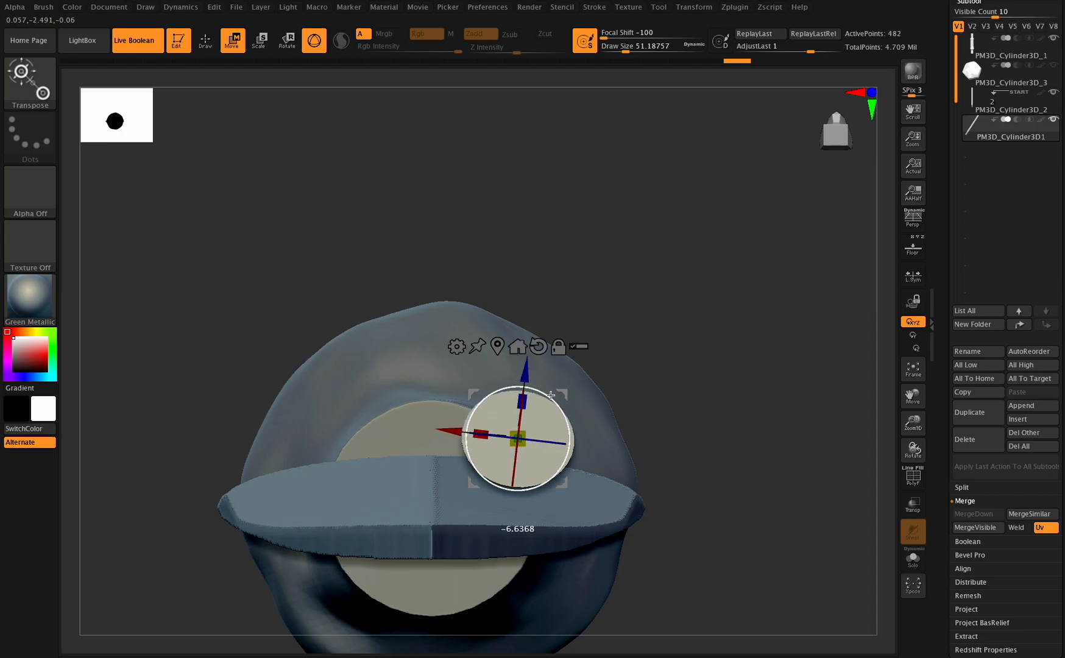
left_click_drag(548, 395, 550, 396)
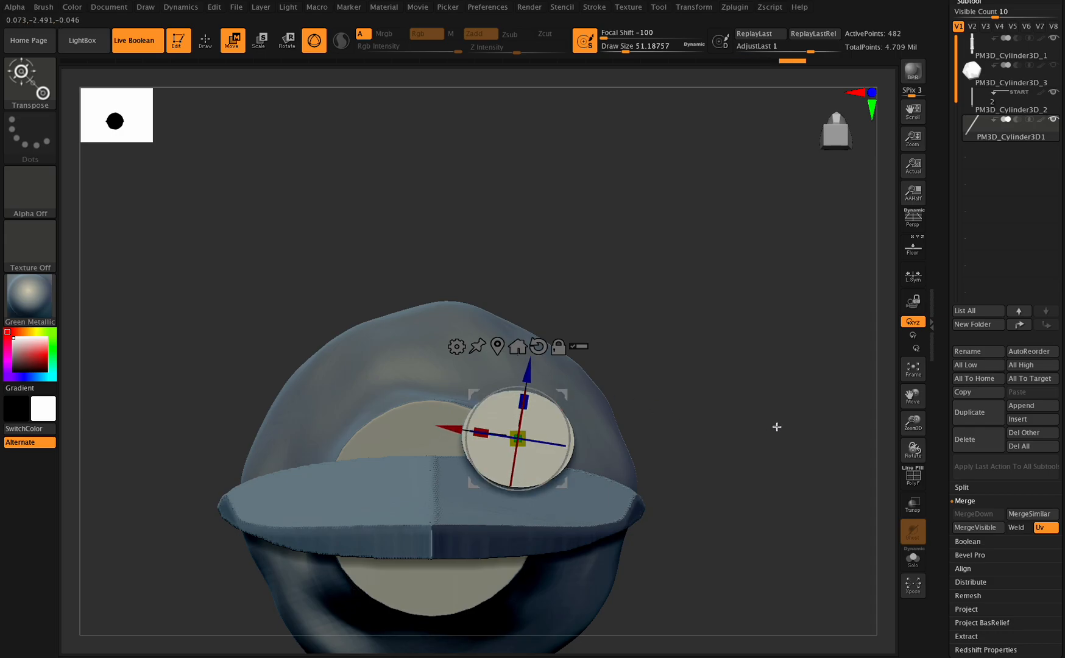
Step: Return the rod to Boolean subtraction and inspect the blade from the front and at an angle
left_click_drag(910, 426, 899, 449)
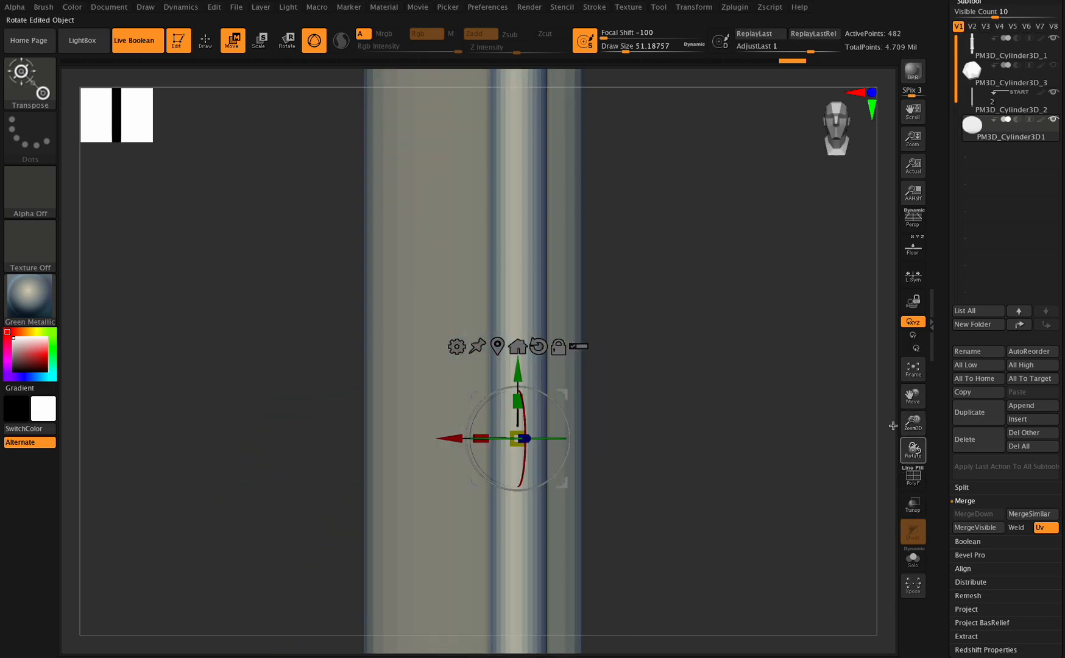
left_click(1016, 119)
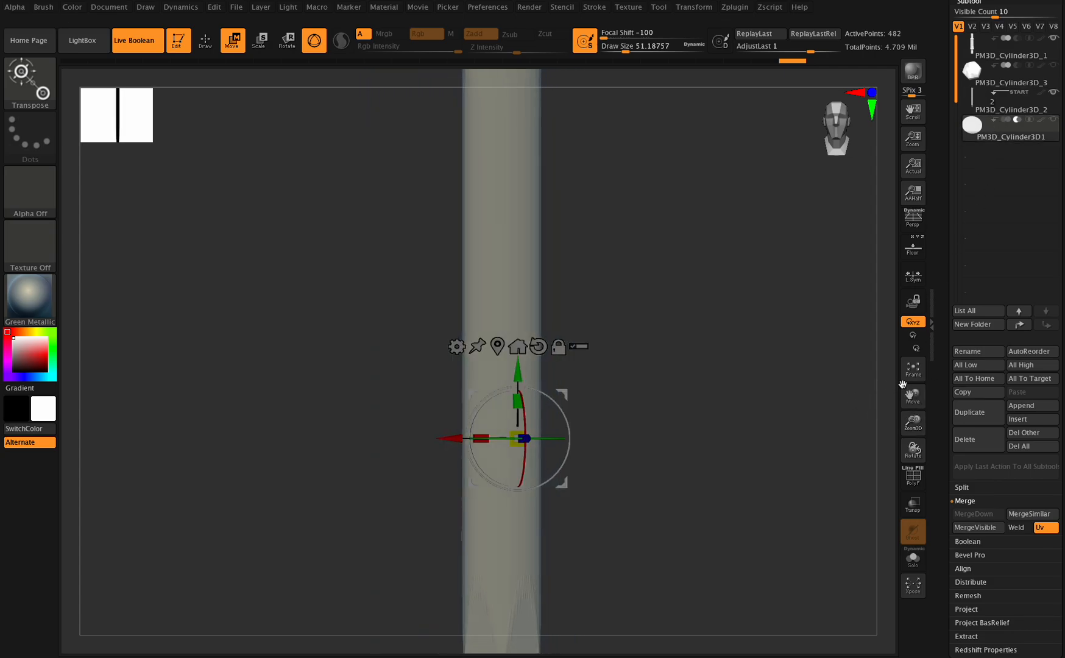
left_click_drag(912, 450, 885, 451)
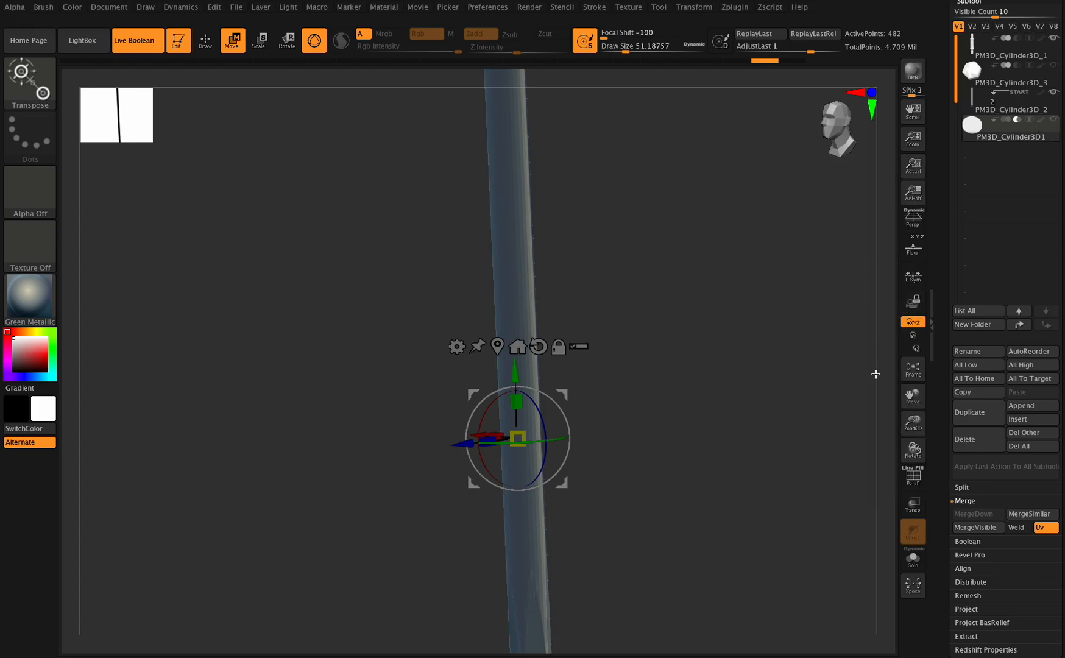
left_click_drag(913, 415, 915, 342)
mouse_move(913, 420)
left_mouse_down()
mouse_move(892, 442)
mouse_move(910, 446)
mouse_move(920, 431)
left_mouse_up()
Step: Undo the rod's recent transforms and restore the undo history to its latest state
key("ctrl")
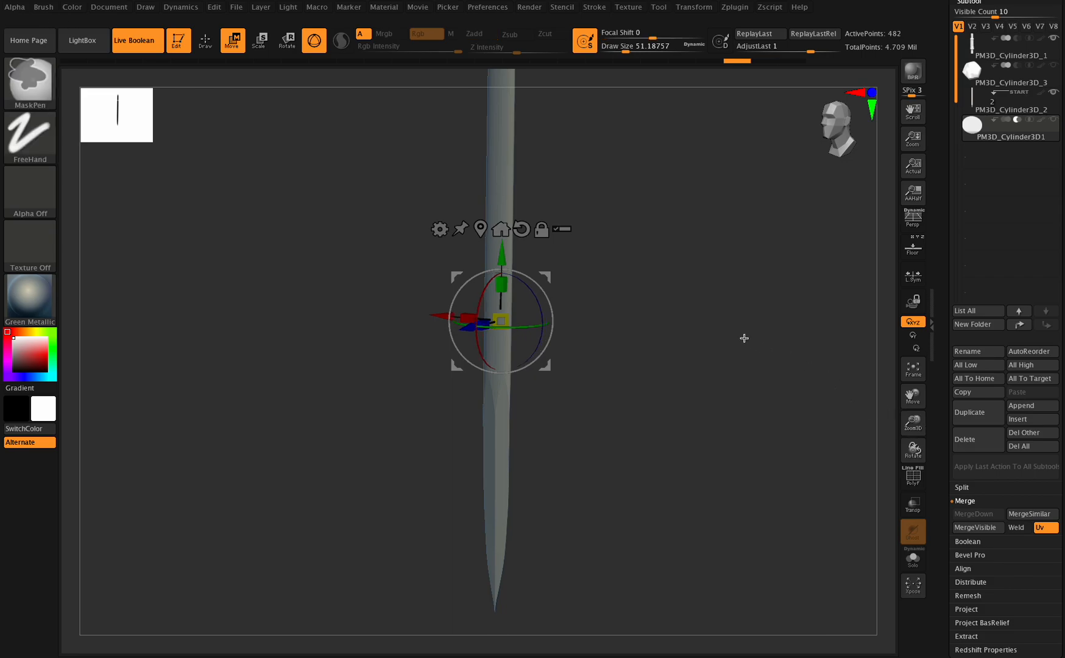
key("ctrl+z")
key("ctrl+z")
key("ctrl+z")
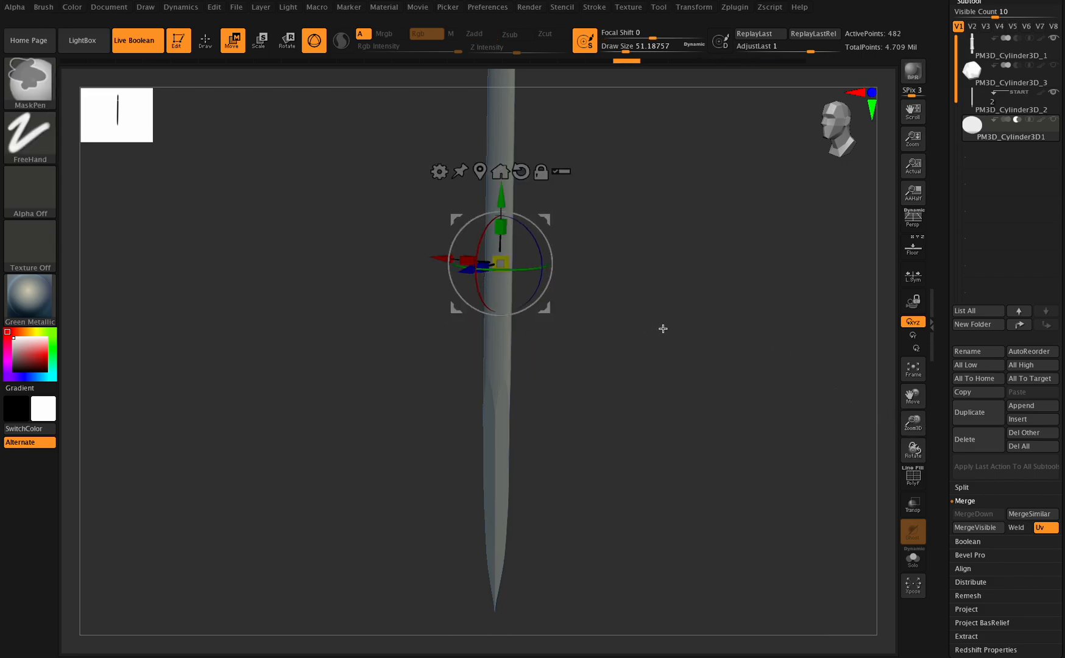
left_click_drag(602, 67, 796, 84)
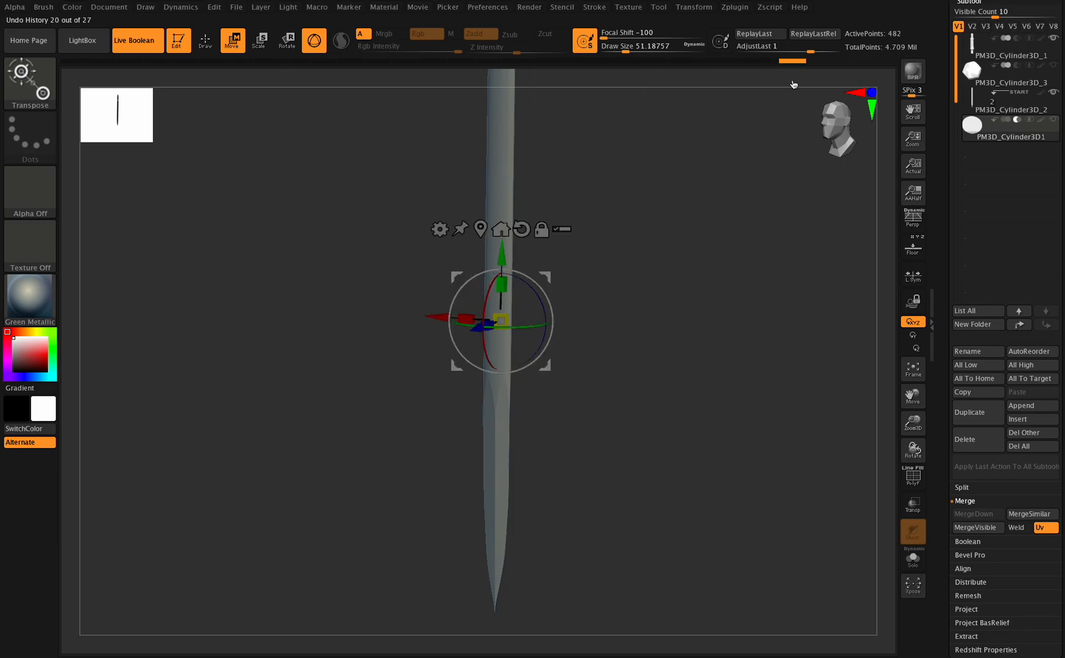
Step: Toggle the rod between addition and subtraction and select the blade subtool to check the groove cut
left_click(1006, 120)
left_click(1017, 121)
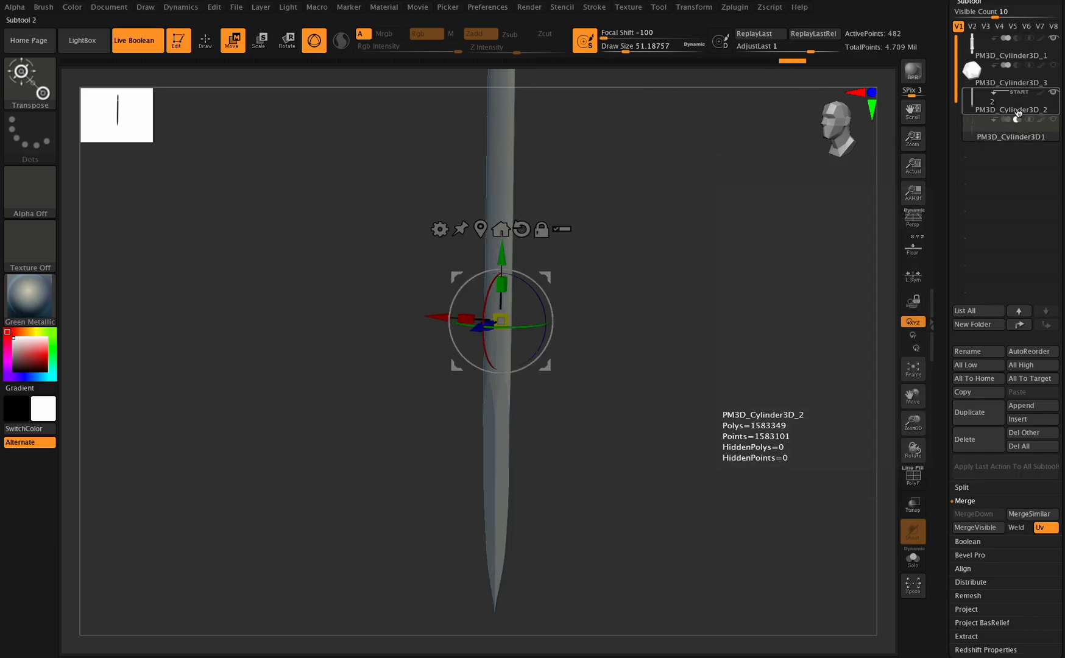
left_click(1006, 103)
left_click_drag(908, 397, 913, 428)
mouse_move(917, 449)
left_mouse_down()
mouse_move(902, 446)
mouse_move(913, 448)
left_mouse_up()
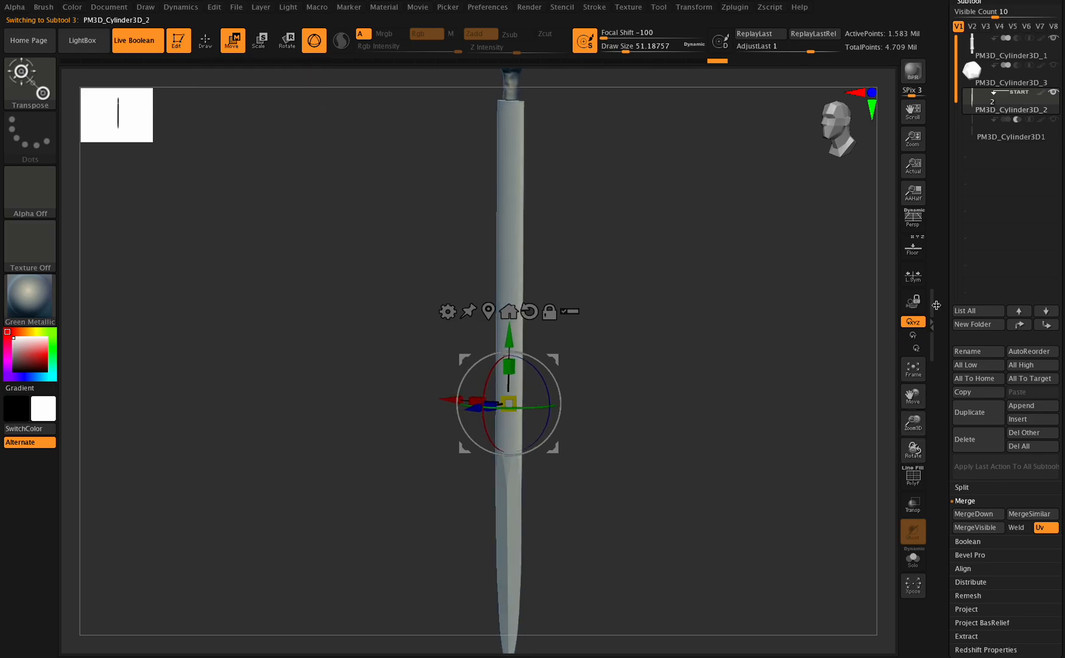
Step: Select the rod subtool, set it to subtraction with Live Boolean on, and check the blade from several angles
left_click(1011, 135)
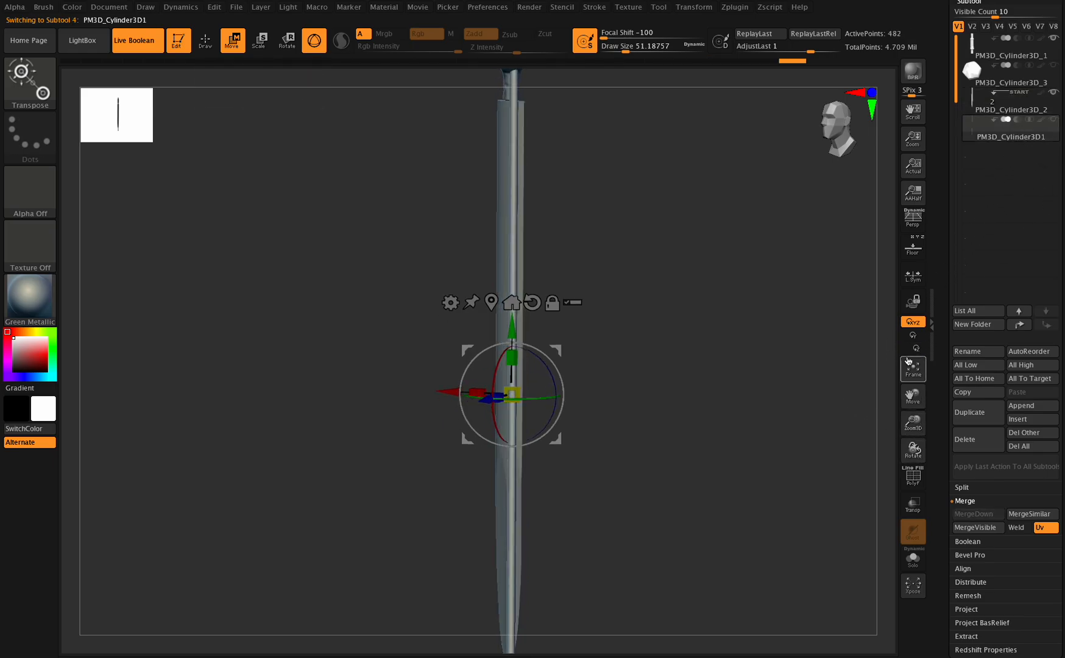
mouse_move(1021, 122)
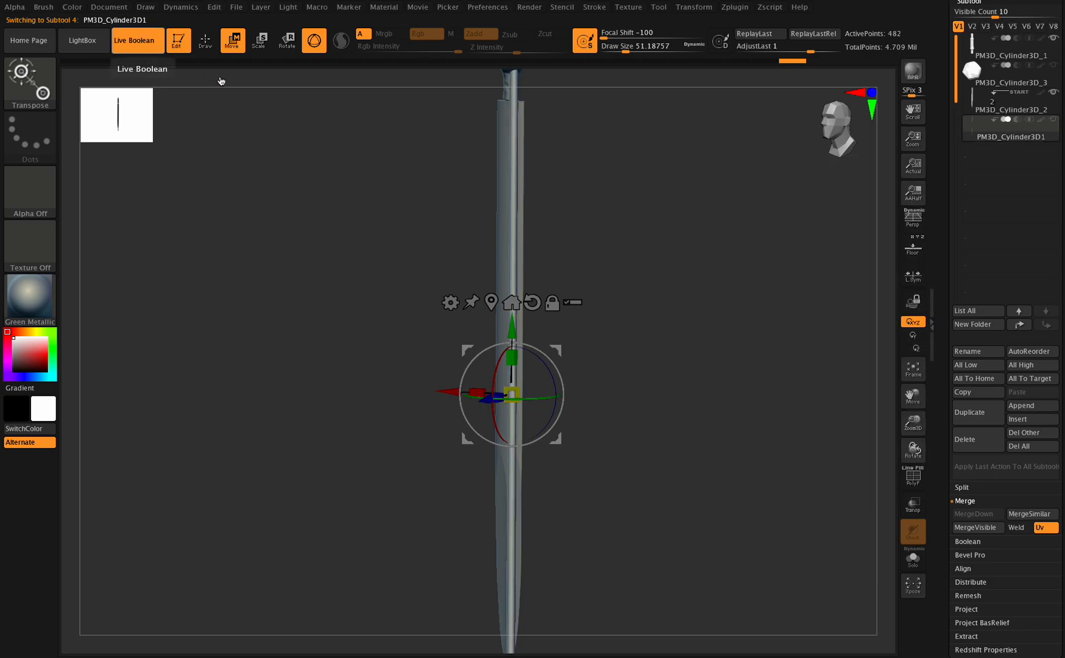
left_click_drag(913, 449, 904, 460)
left_click_drag(458, 420, 459, 418)
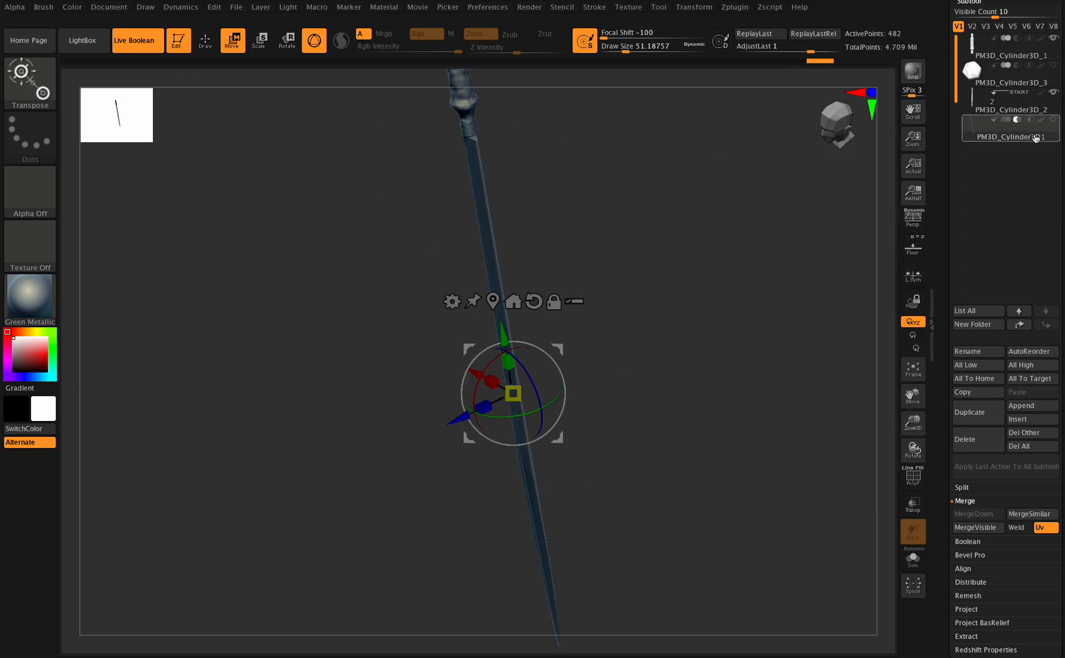
left_click_drag(913, 450, 900, 418)
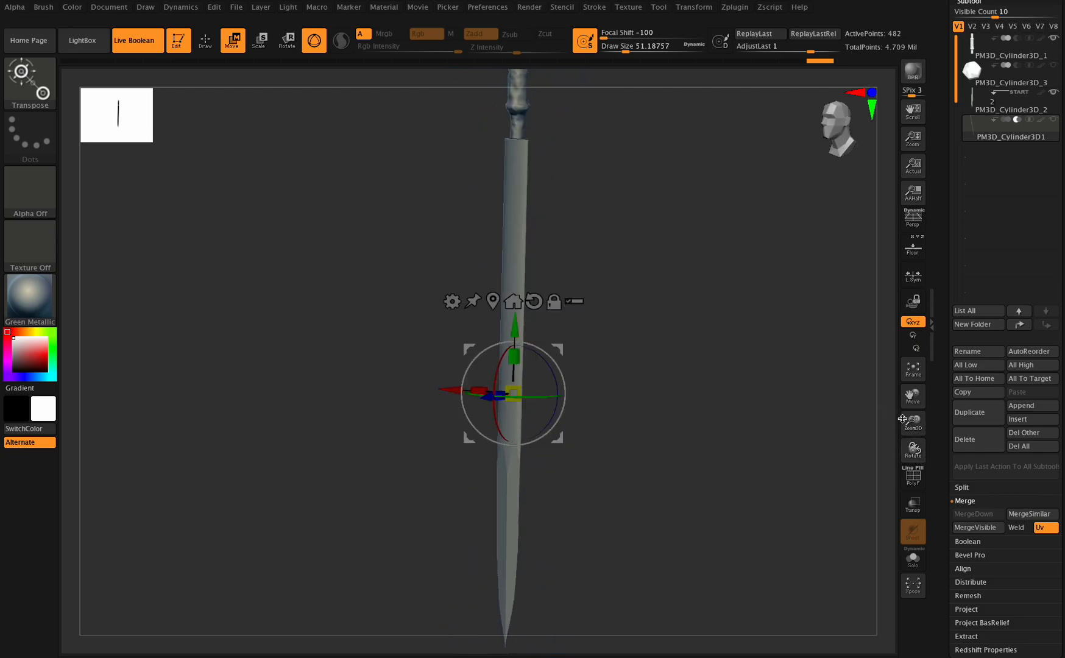